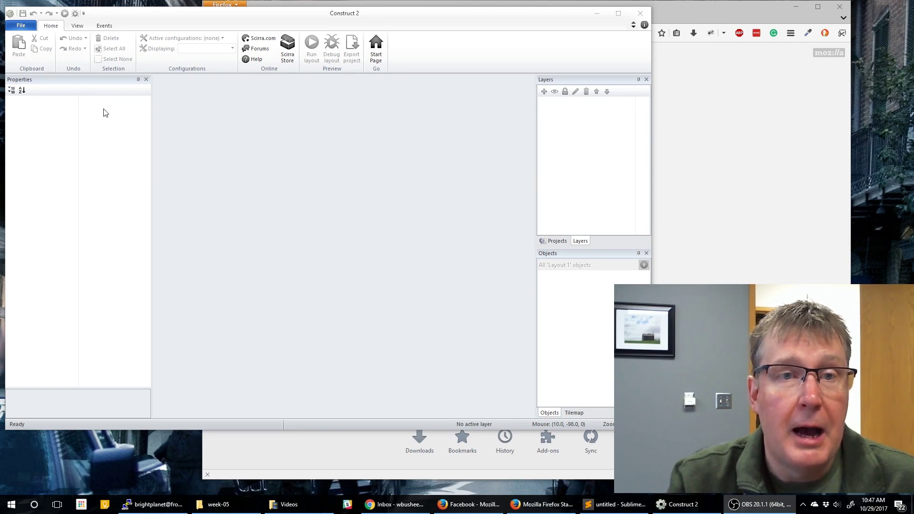
- Create a new empty project from the default template
click(21, 26)
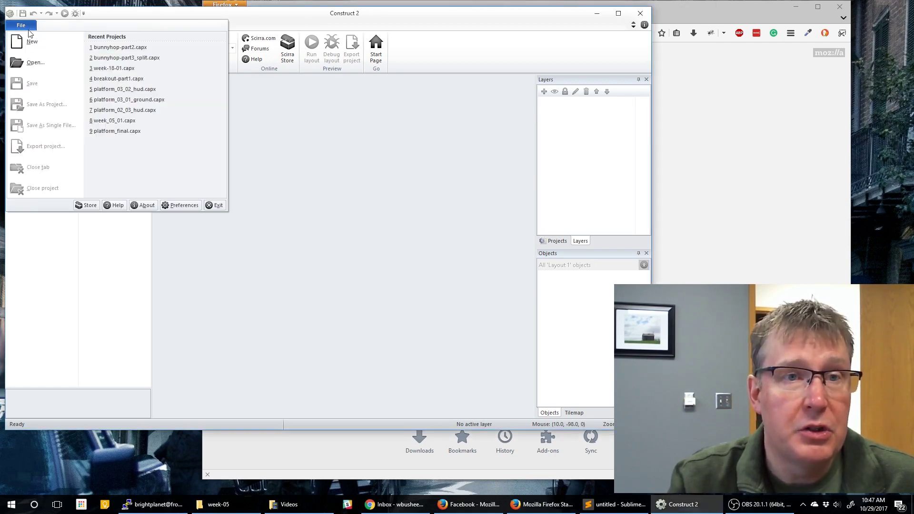
click(28, 38)
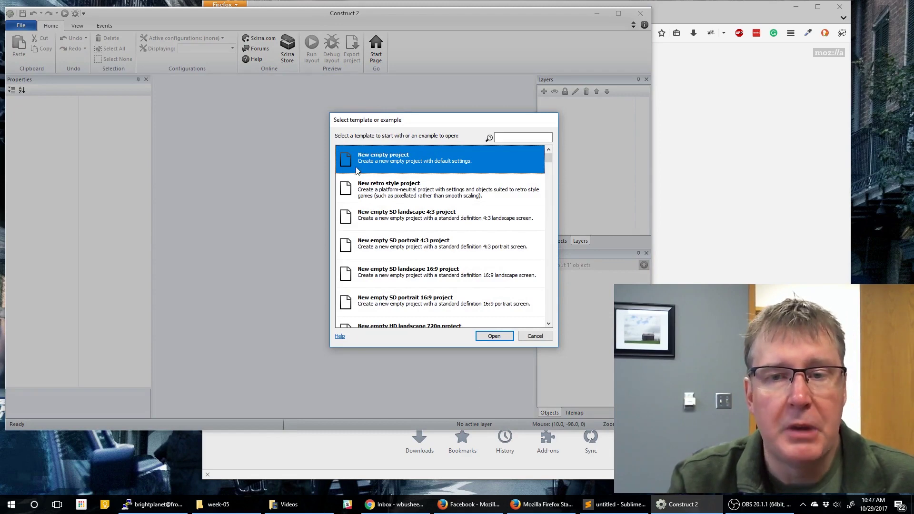
click(495, 336)
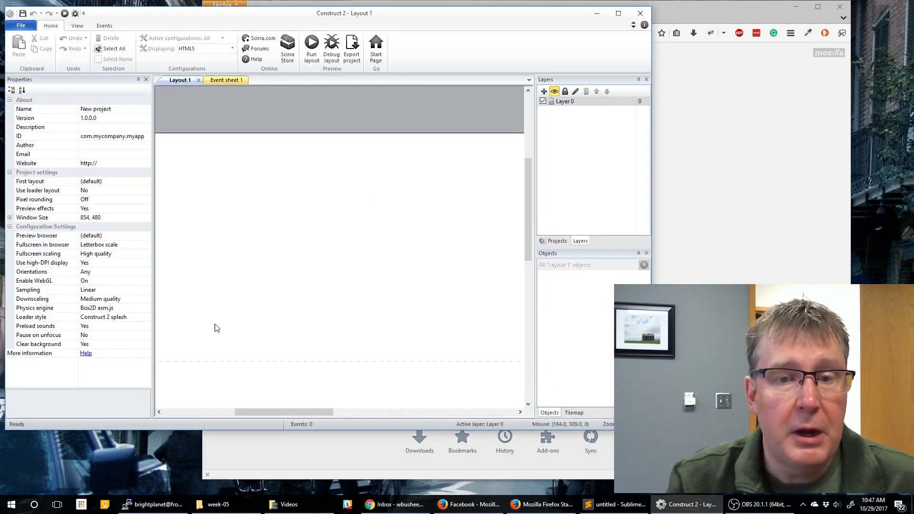
- Check the project's window size and set the layout size to match it at 854, 480
drag(315, 412, 290, 411)
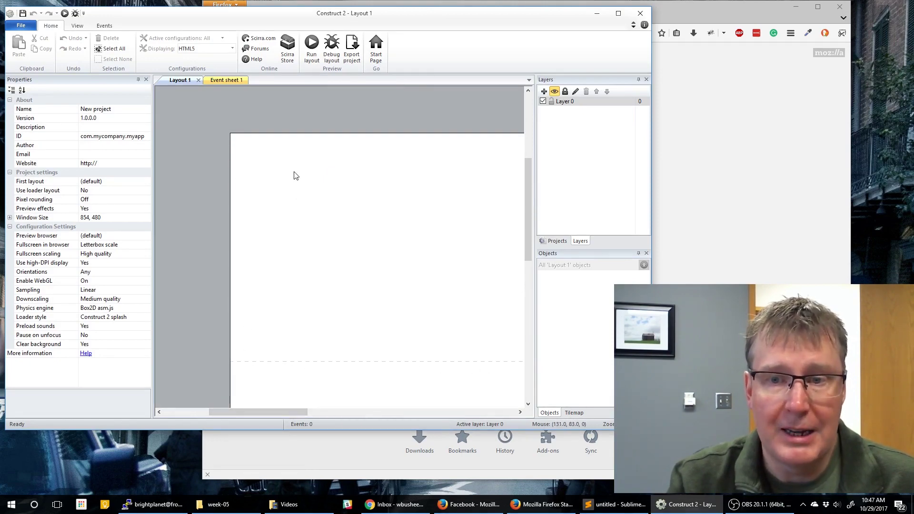
click(84, 219)
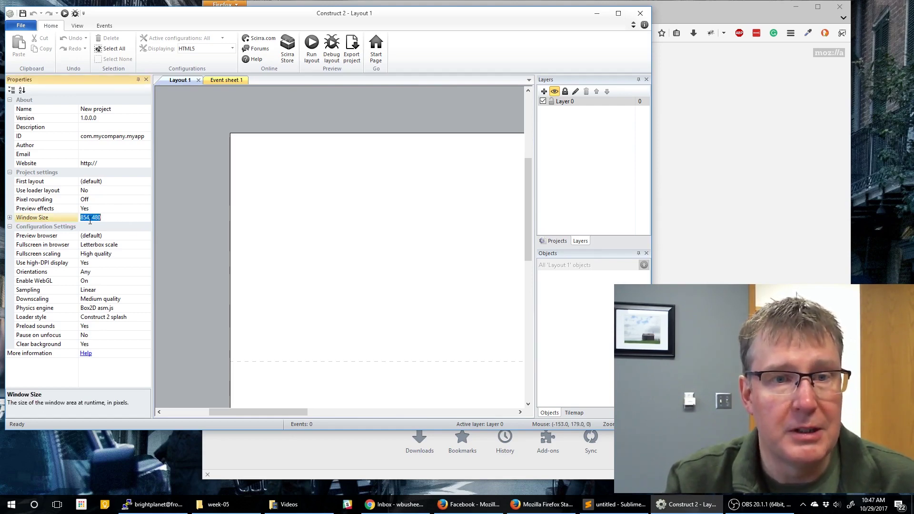
click(193, 205)
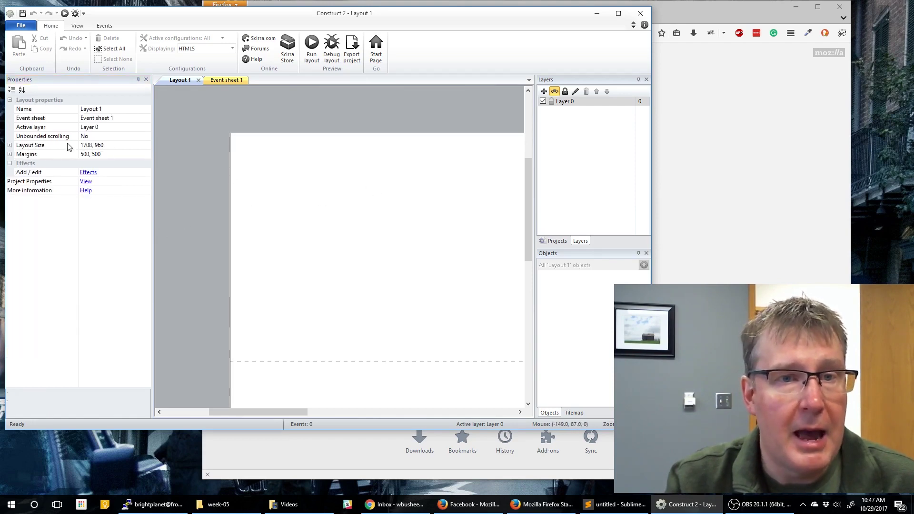
click(98, 145)
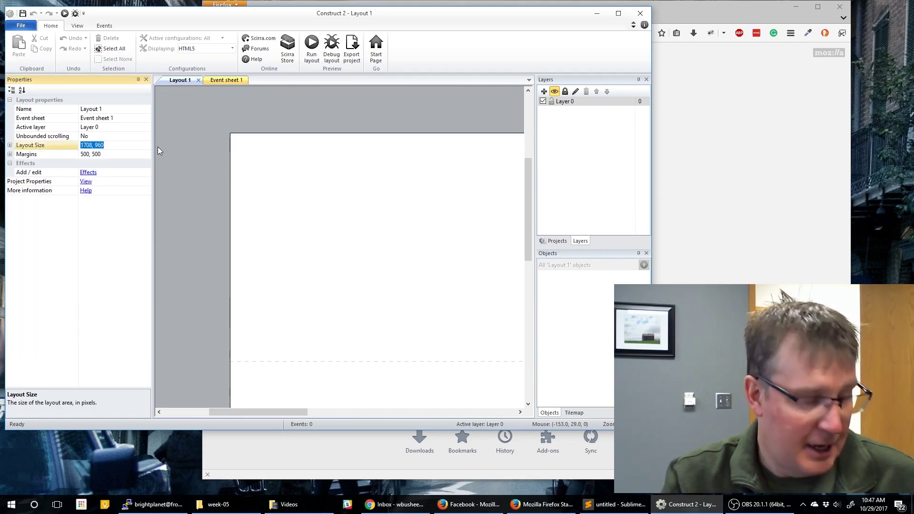
text(854, 480)
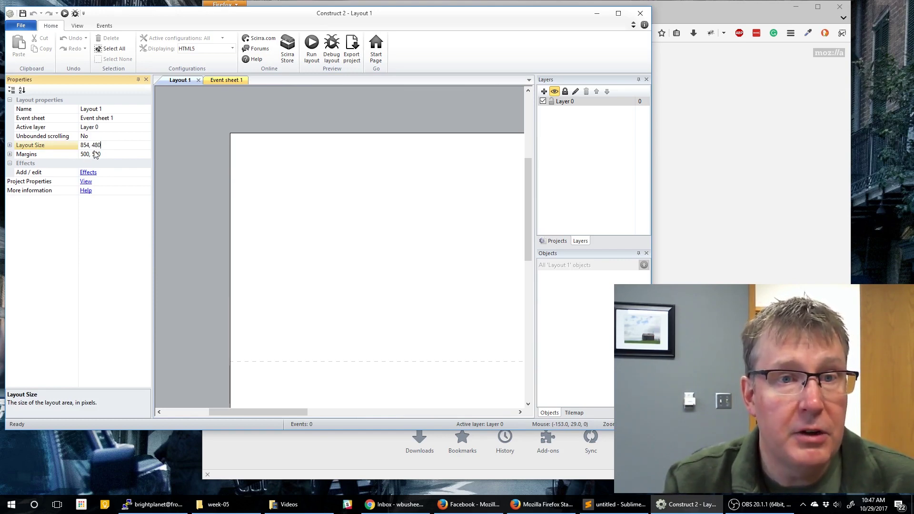
key(Return)
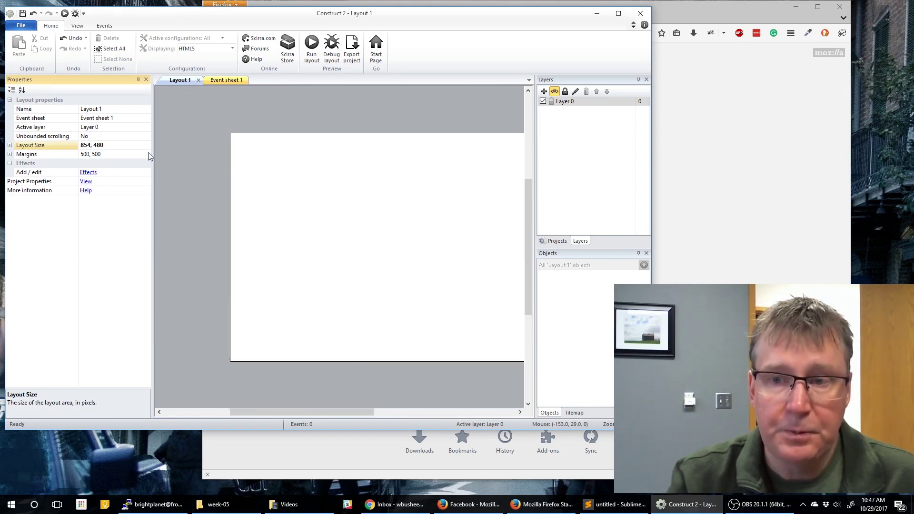
- Insert a sprite in the layout and load background.png as its image
drag(286, 411, 311, 387)
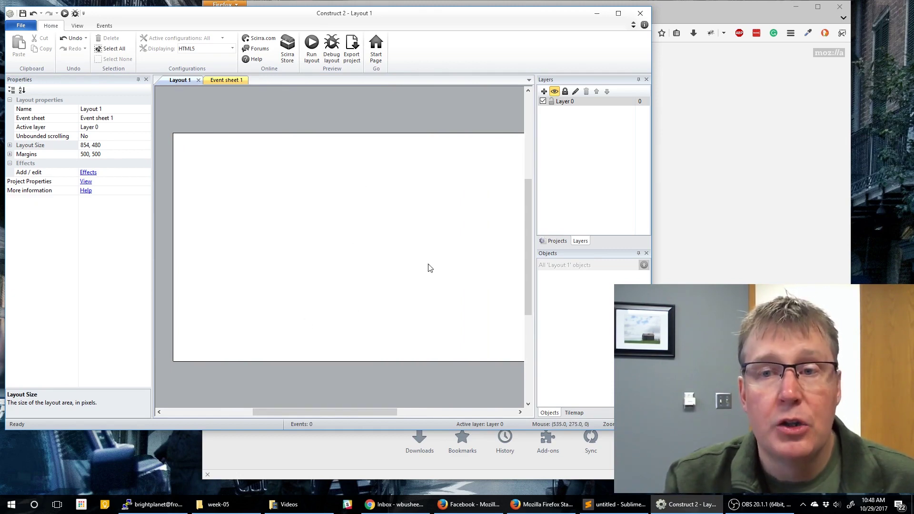
right_click(294, 174)
click(328, 179)
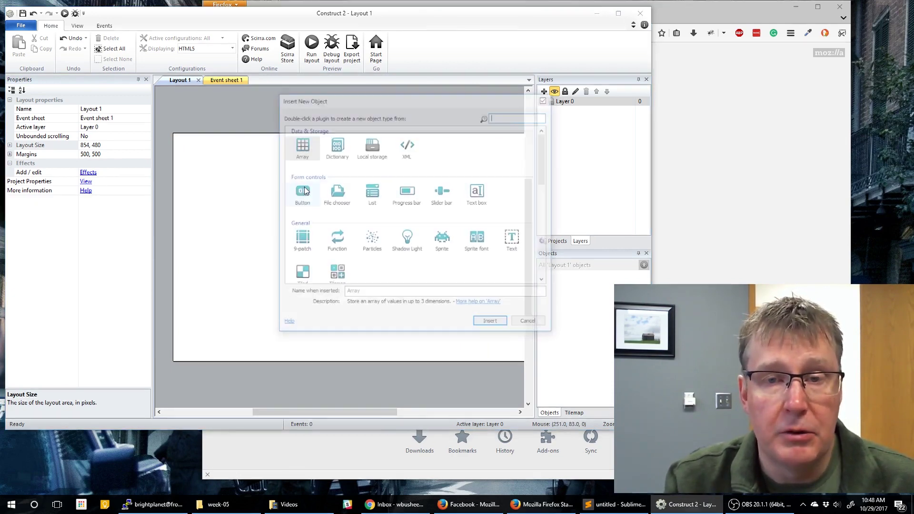
double_click(447, 246)
click(330, 202)
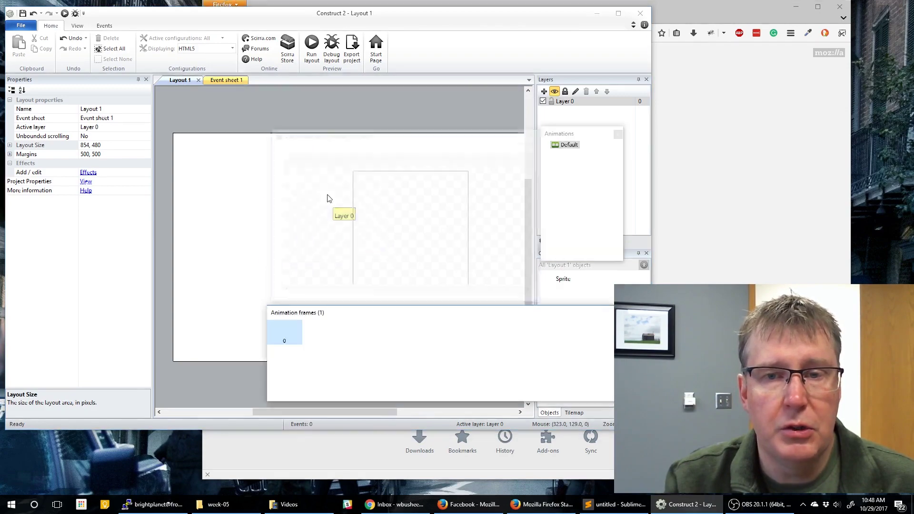
click(284, 148)
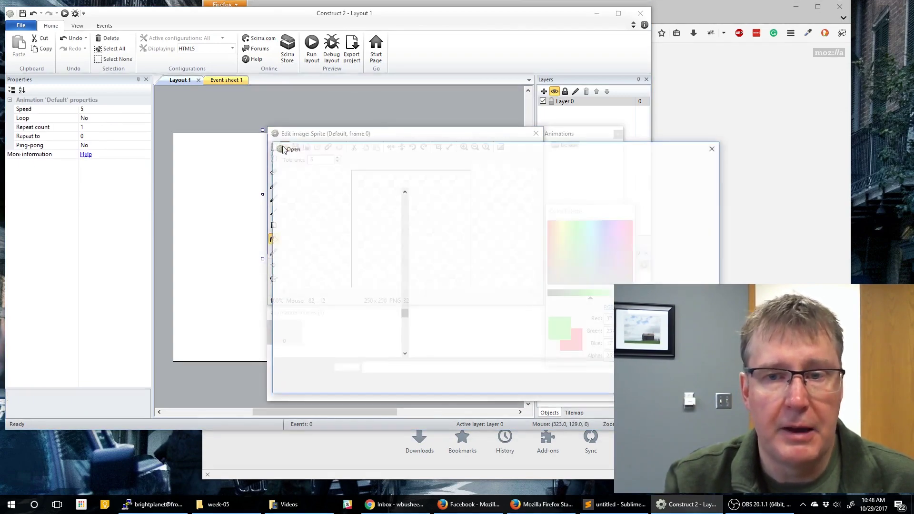
click(532, 225)
double_click(532, 225)
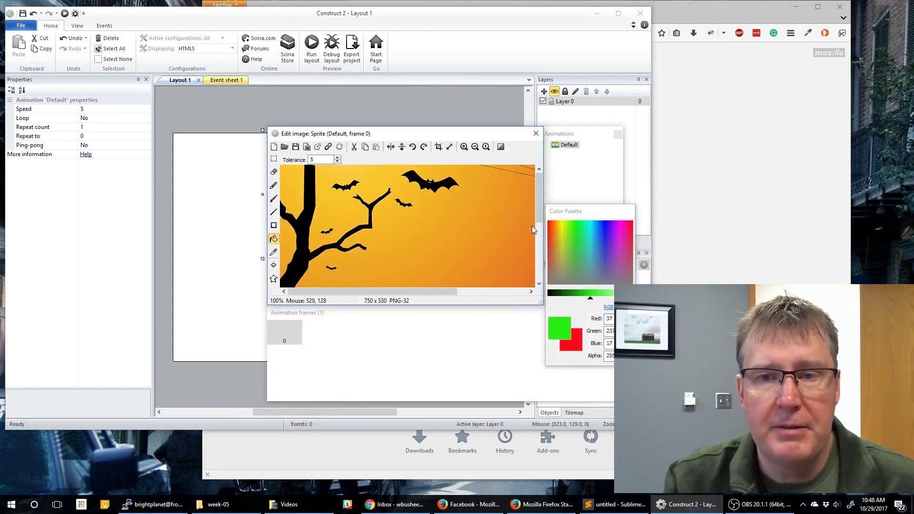
click(533, 133)
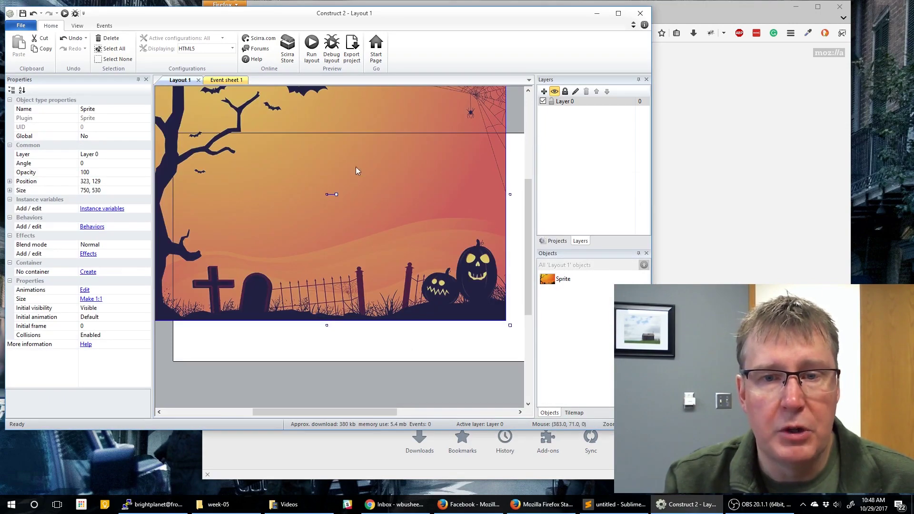
- Reposition the Halloween background sprite and enlarge it to about 873 × 551 so it covers the whole layout
drag(356, 168, 382, 210)
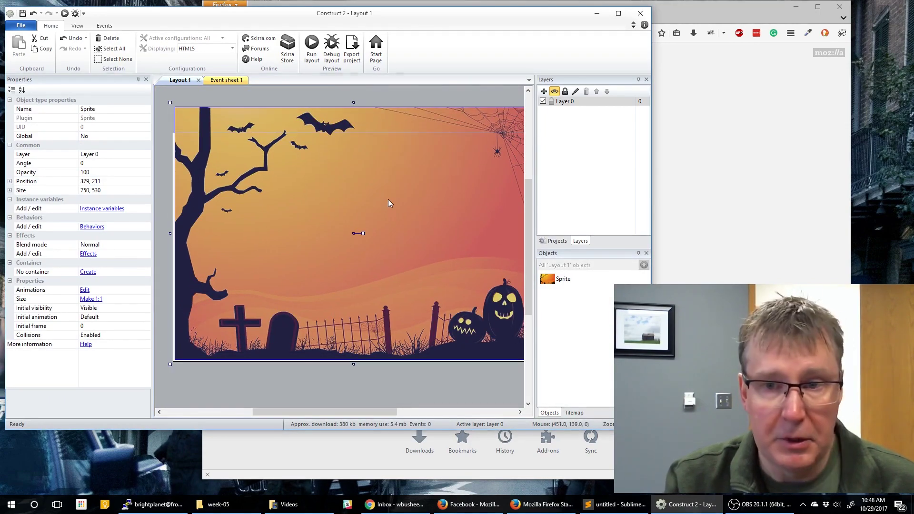
ctrl+scroll(387, 199, down, 4)
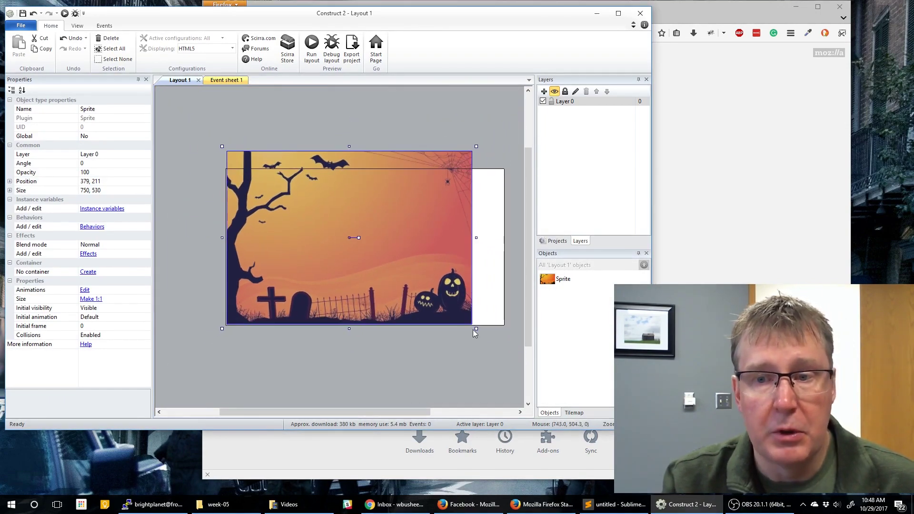
drag(476, 328, 512, 334)
drag(223, 336, 218, 337)
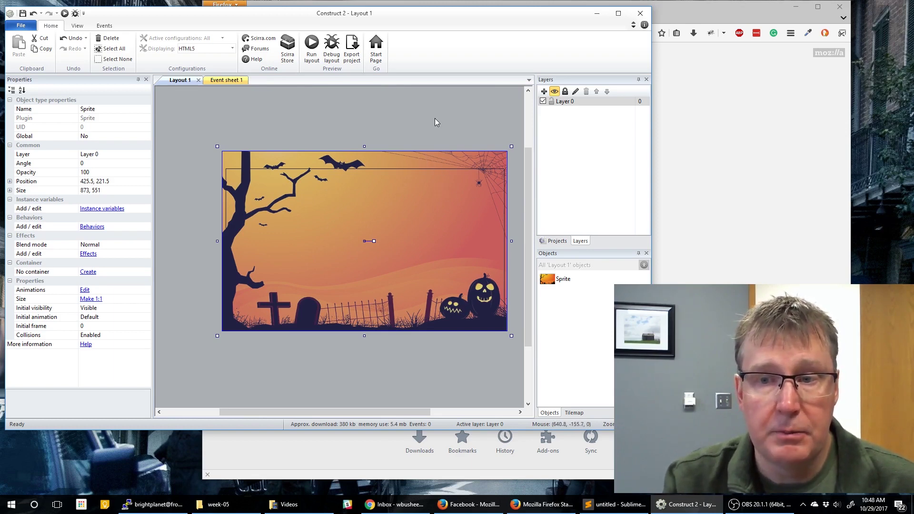
- Rename the Halloween scene sprite as background
click(102, 109)
text(ba)
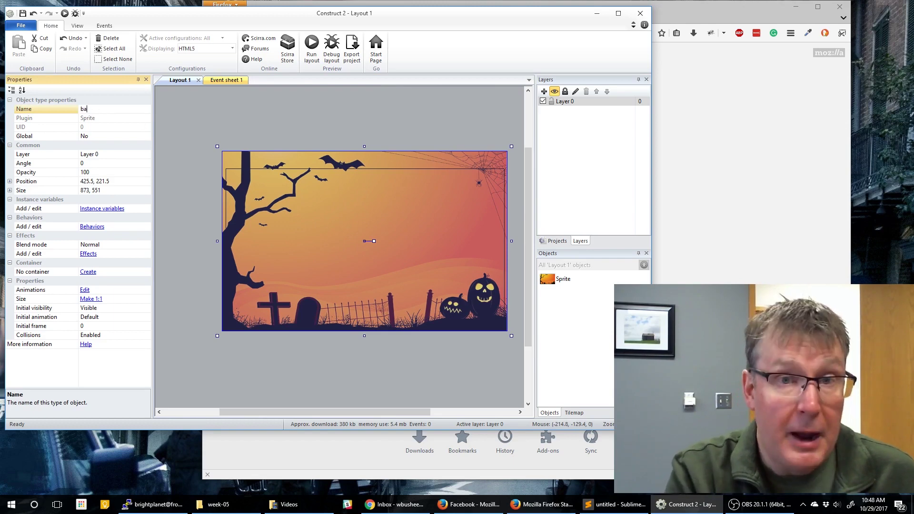
text(ckground)
key(Return)
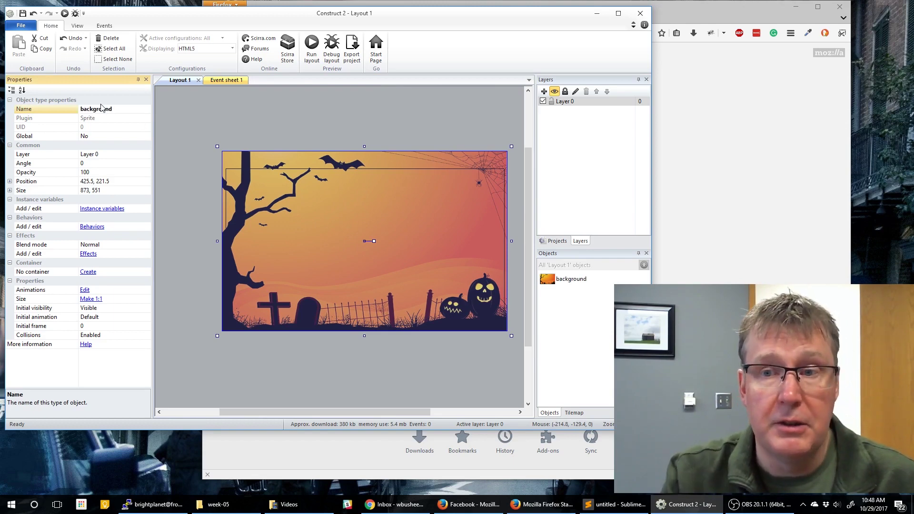
click(279, 110)
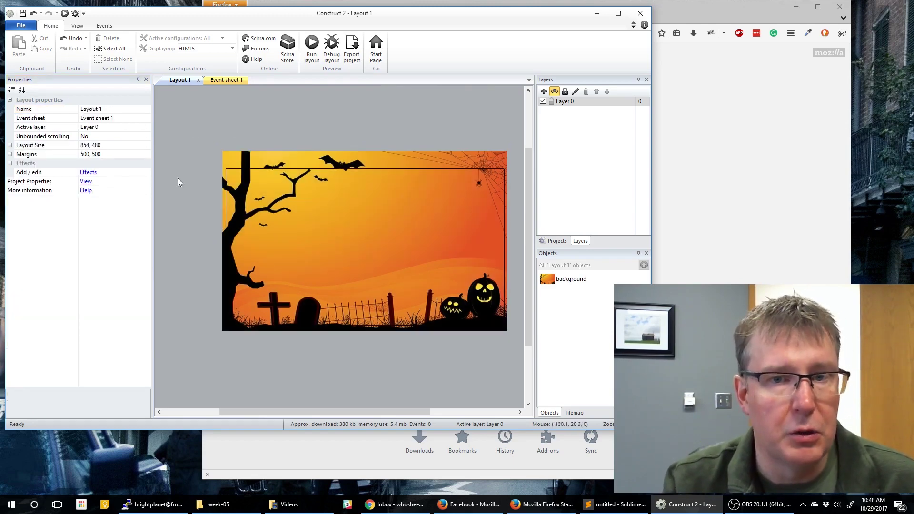
- Insert a second sprite using Excited Skeleton.png and shrink it to about 76 × 131 beside the cross
right_click(333, 221)
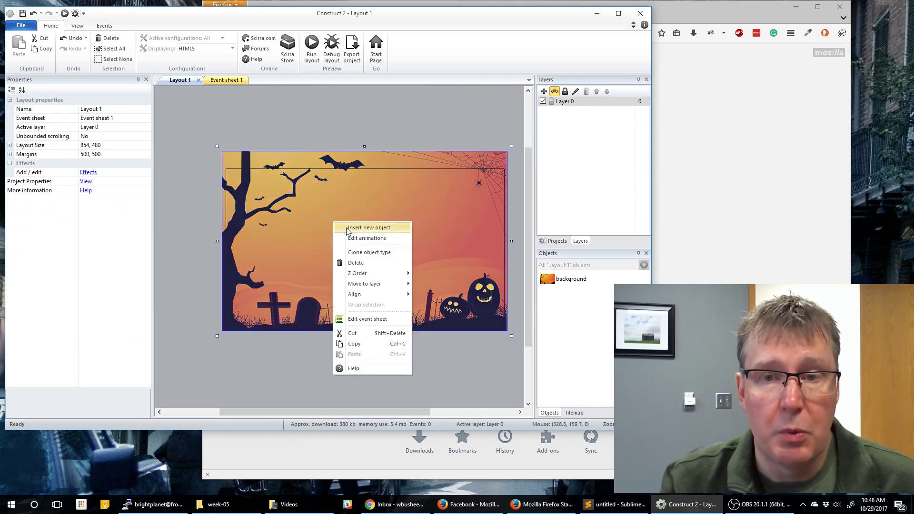
click(349, 227)
double_click(443, 240)
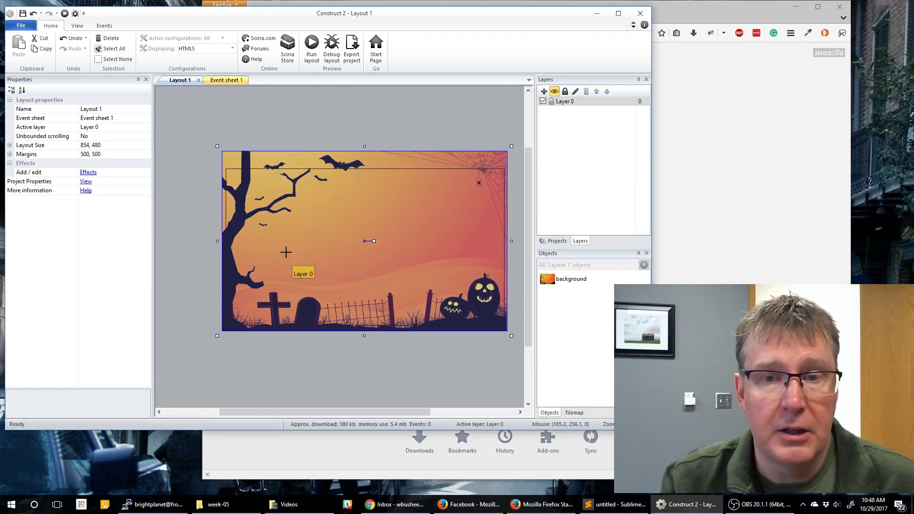
click(315, 272)
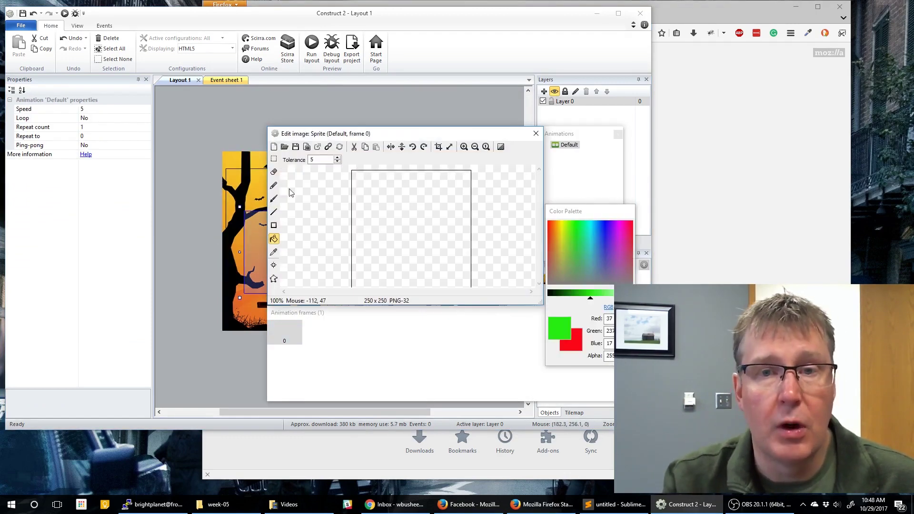
click(284, 147)
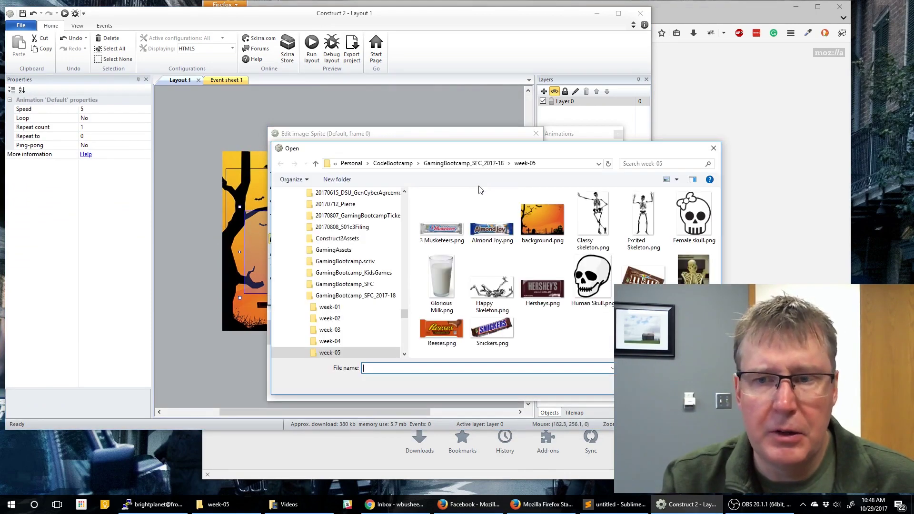
double_click(641, 227)
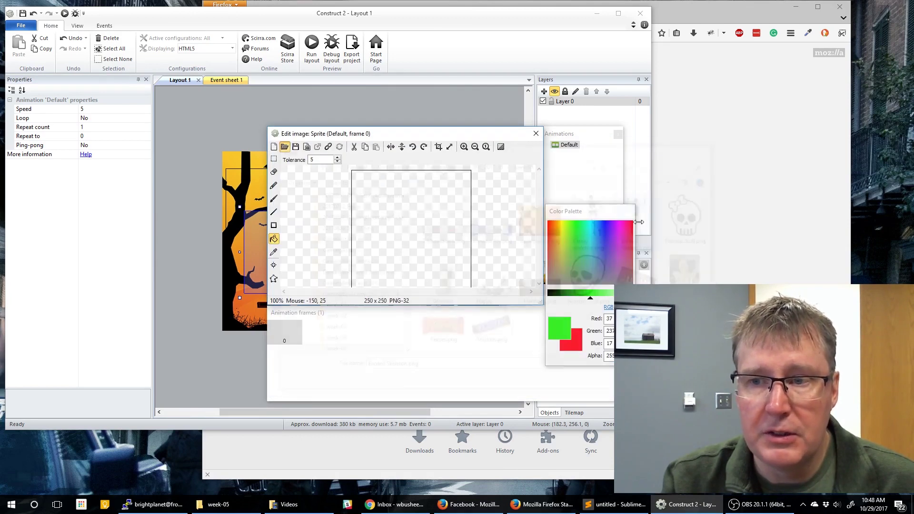
click(536, 134)
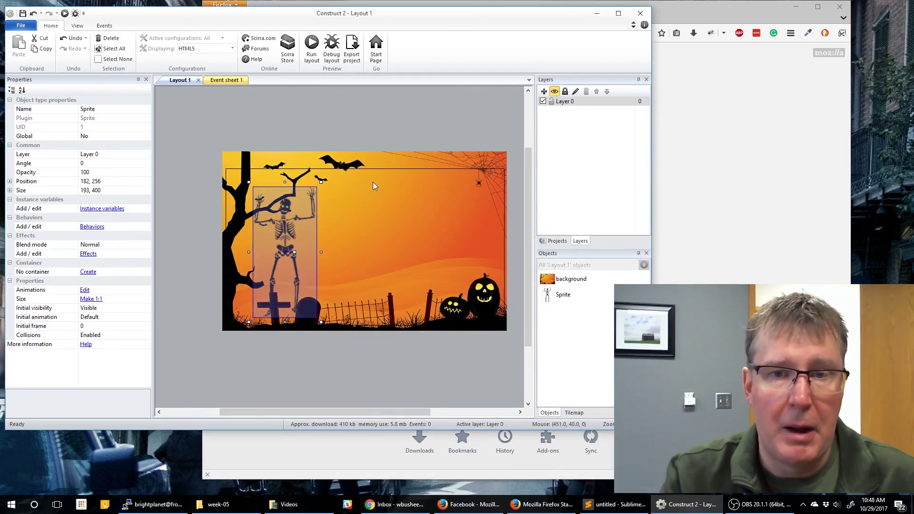
drag(322, 181, 266, 292)
- Set the background sprite's opacity to 50 and move the skeleton past the gravestone to about 314, 364
click(335, 218)
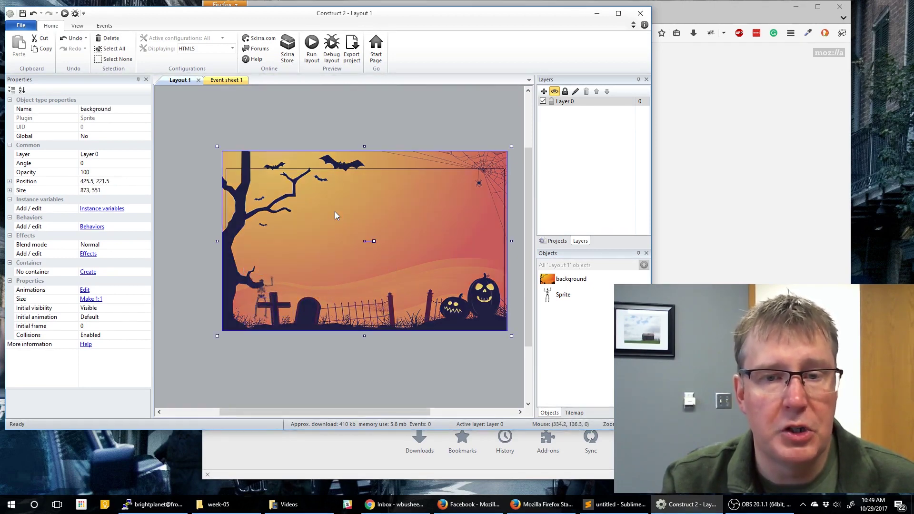
click(118, 172)
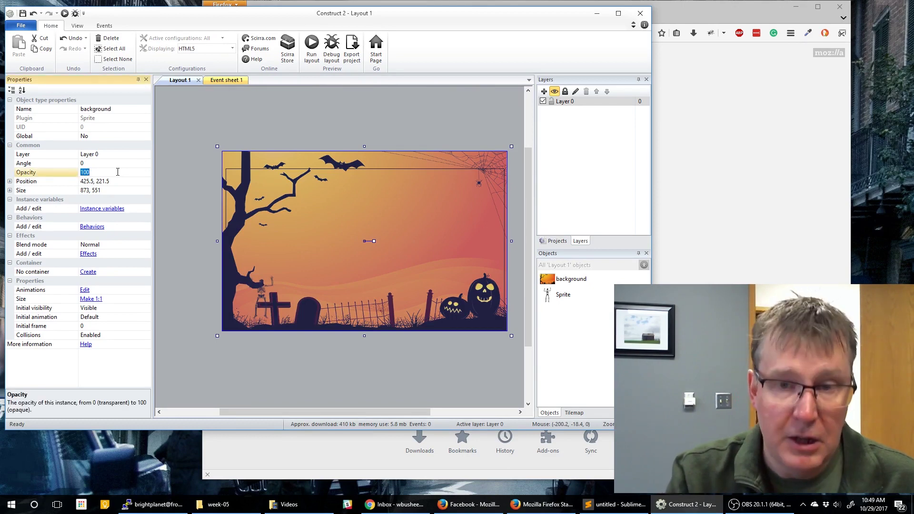
key(Return)
click(194, 210)
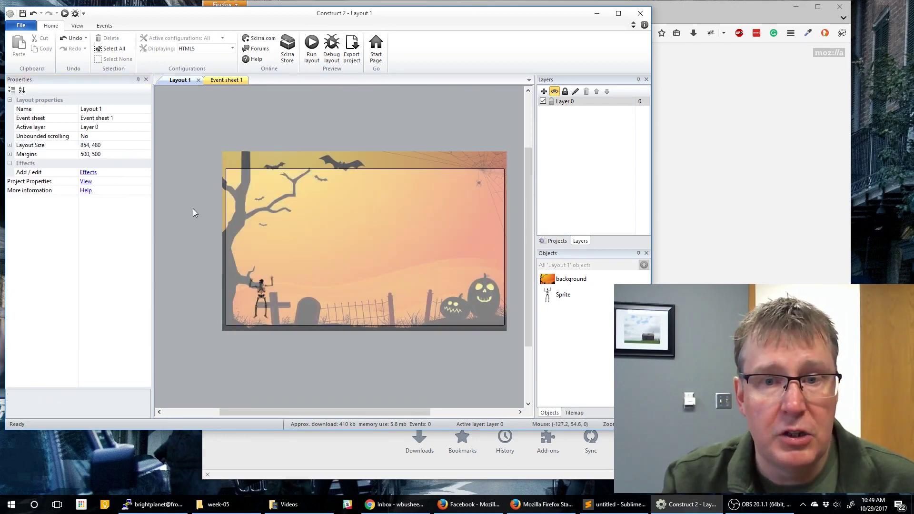
drag(258, 286, 325, 287)
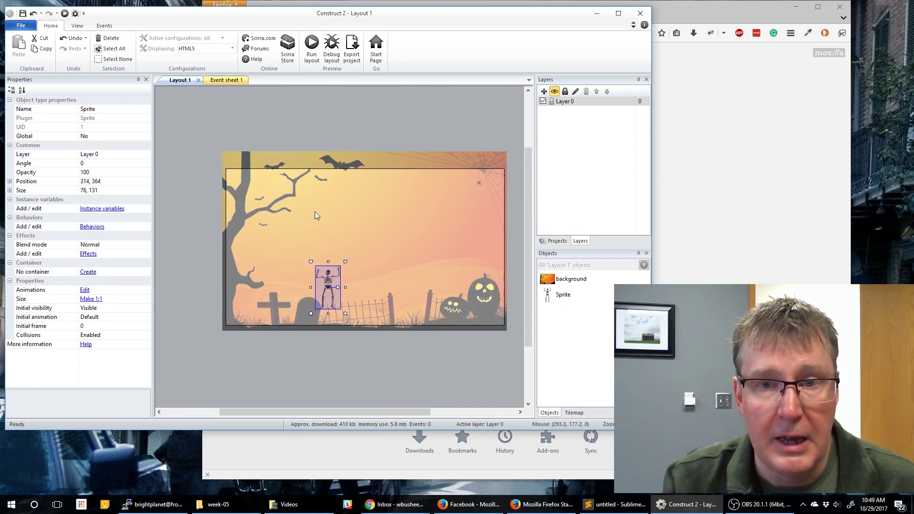
- Set the background sprite's opacity to 75
click(312, 166)
click(104, 173)
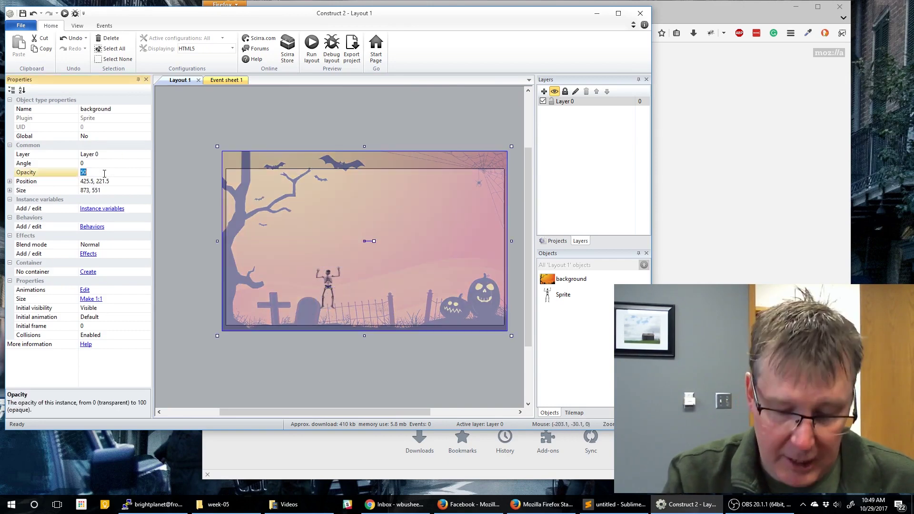
text(75)
key(Return)
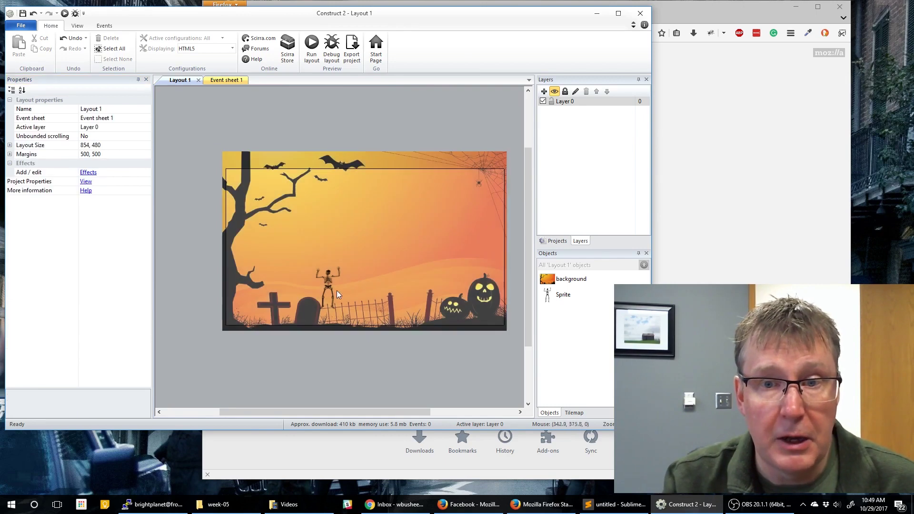
- Rename the skeleton sprite as hero and move it onto the cross at about 159, 387
drag(336, 290, 290, 299)
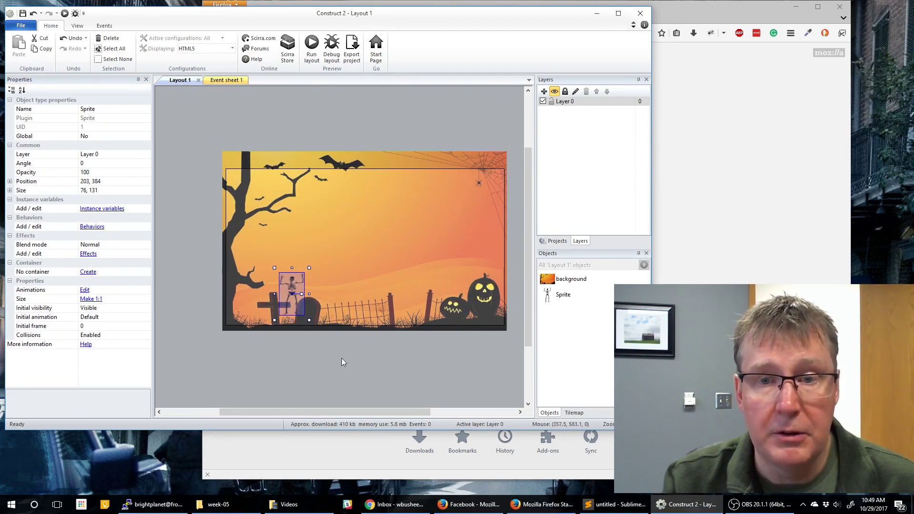
click(121, 111)
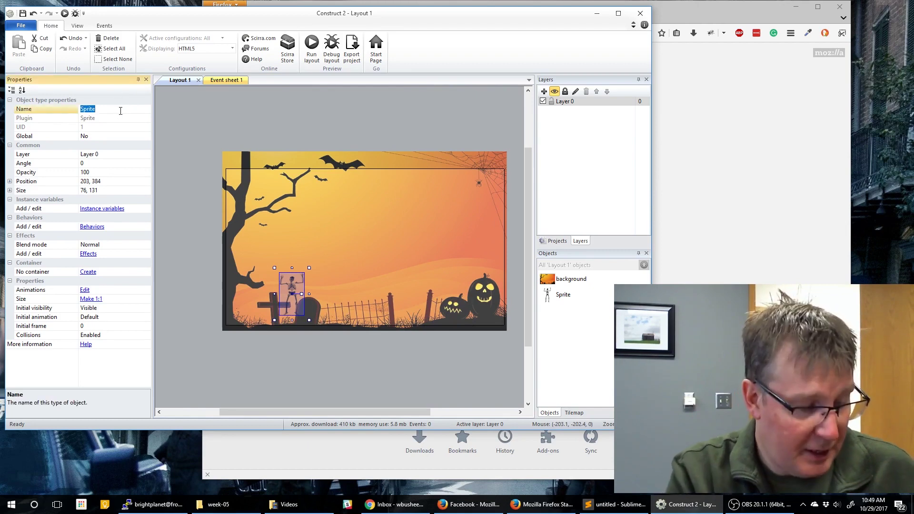
text(hero)
key(Return)
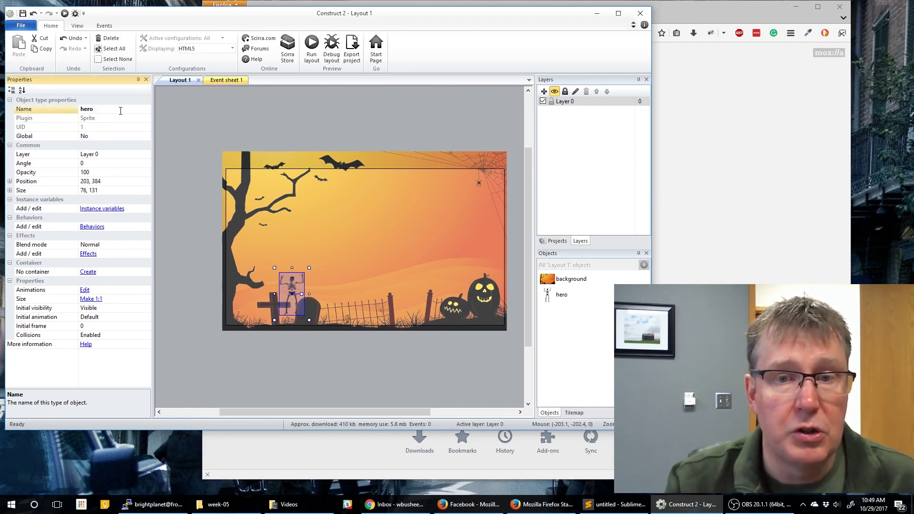
click(303, 355)
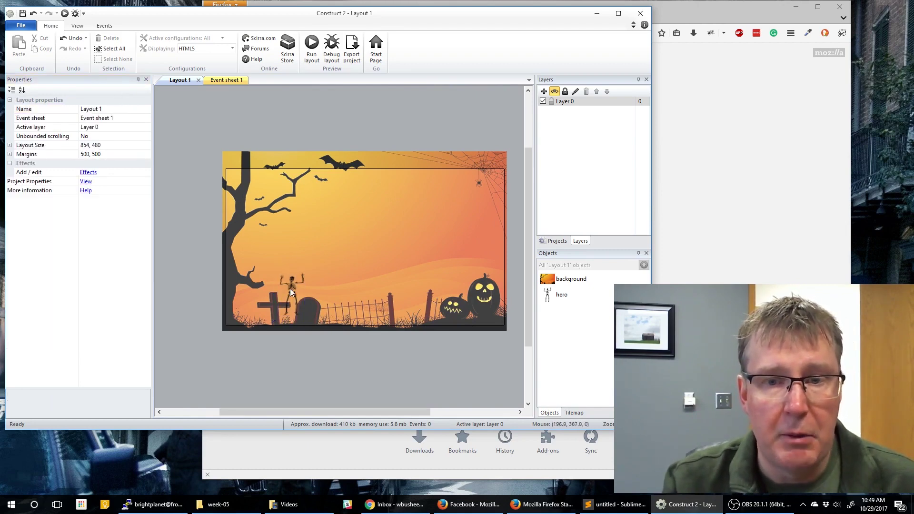
drag(290, 291, 277, 293)
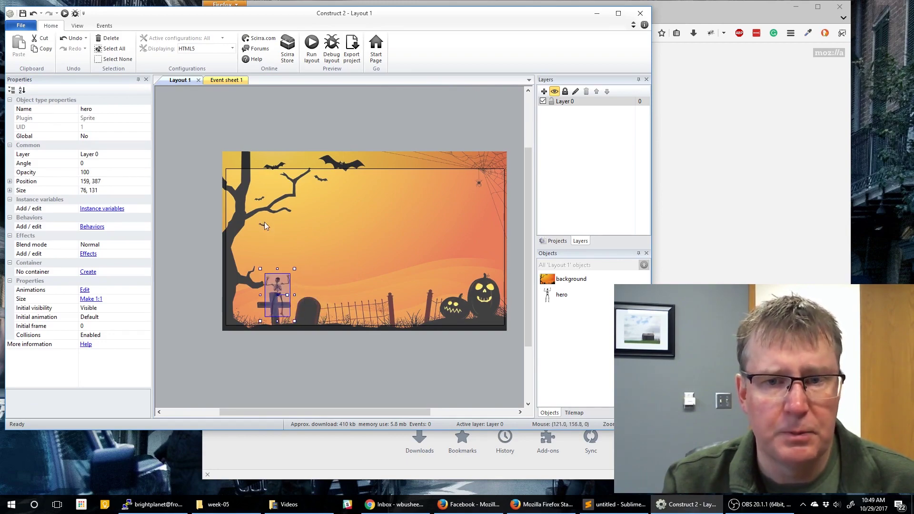
- Insert a new sprite above the layout's upper edge using the Almond Joy.png image
right_click(310, 117)
click(321, 122)
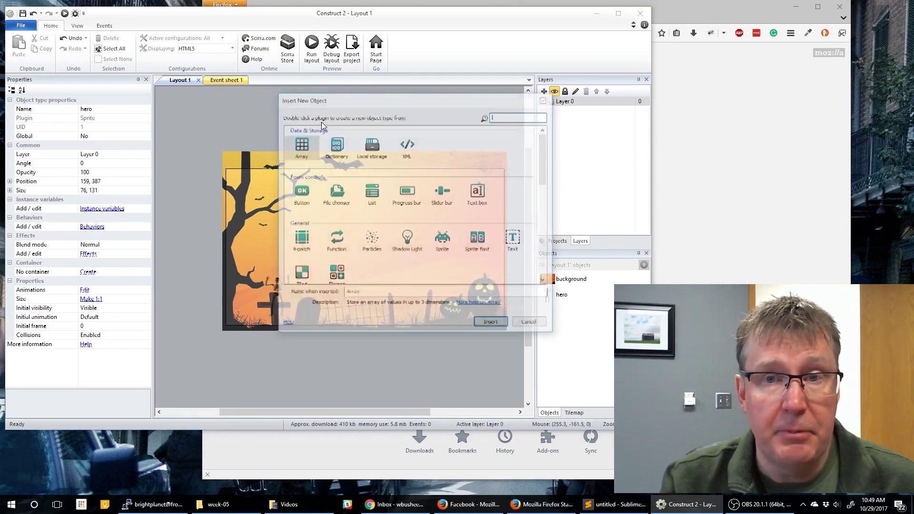
double_click(442, 239)
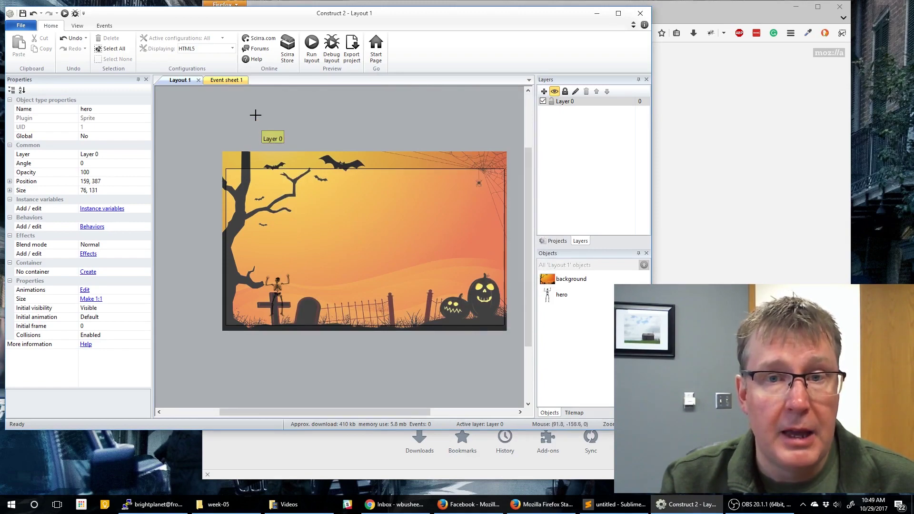
click(229, 121)
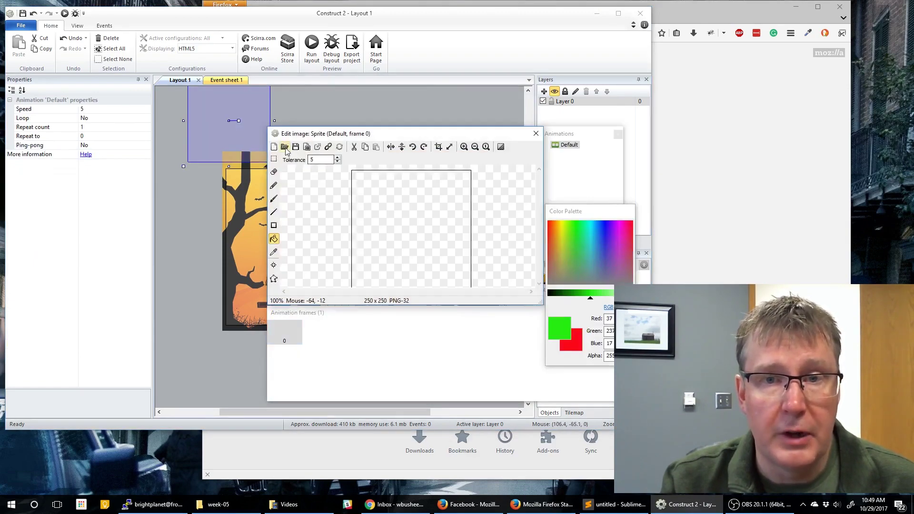
click(285, 148)
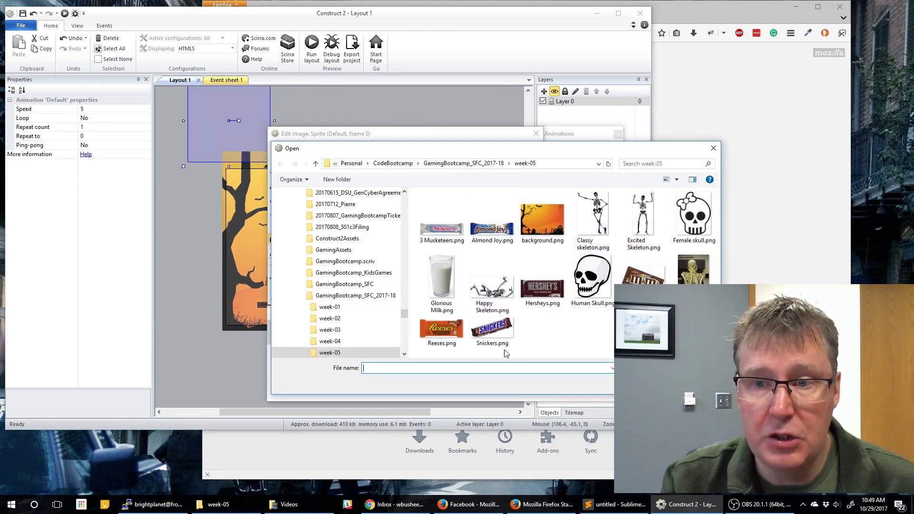
double_click(492, 224)
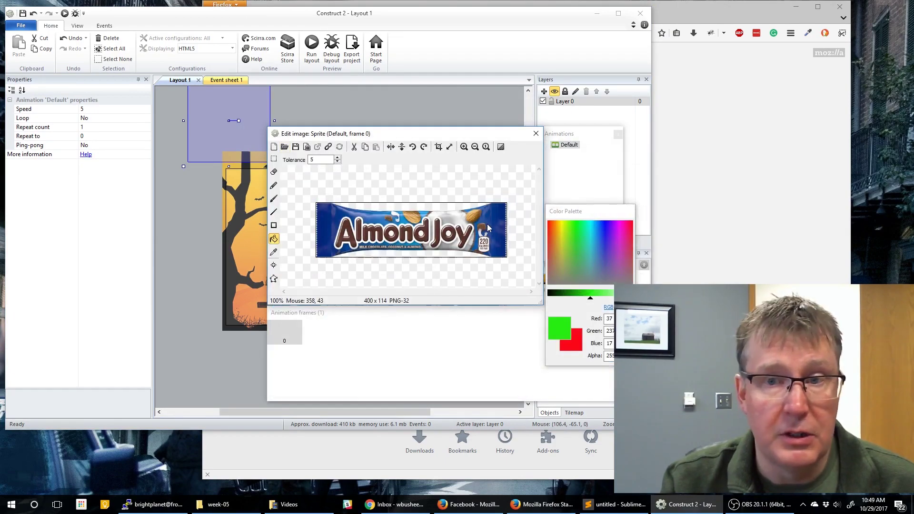
click(537, 134)
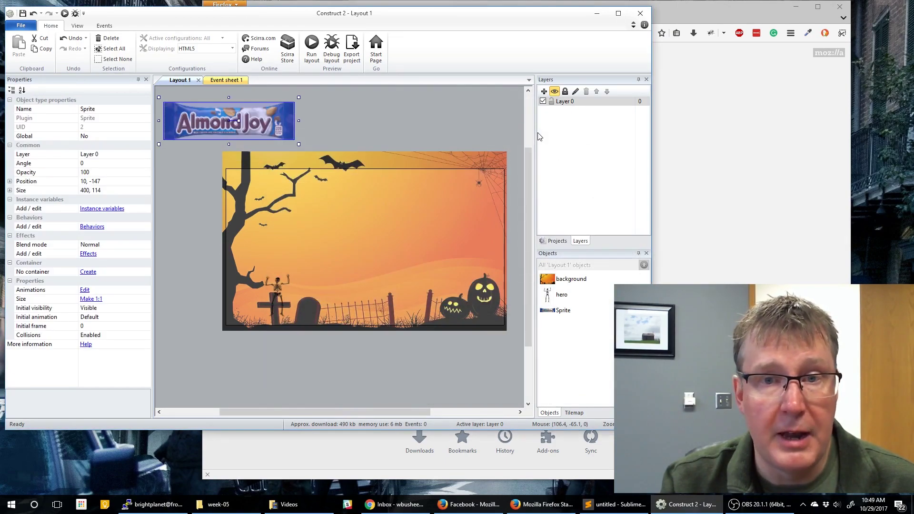
- Shrink the Almond Joy sprite to about 95 × 27, place it above the tree at about 105, -97, and rename it candy
drag(338, 145, 261, 144)
click(313, 133)
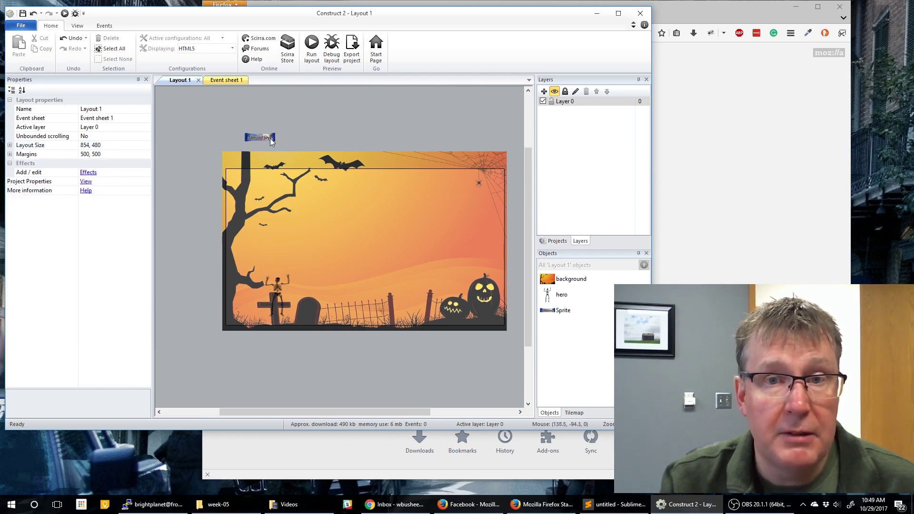
click(270, 138)
click(120, 111)
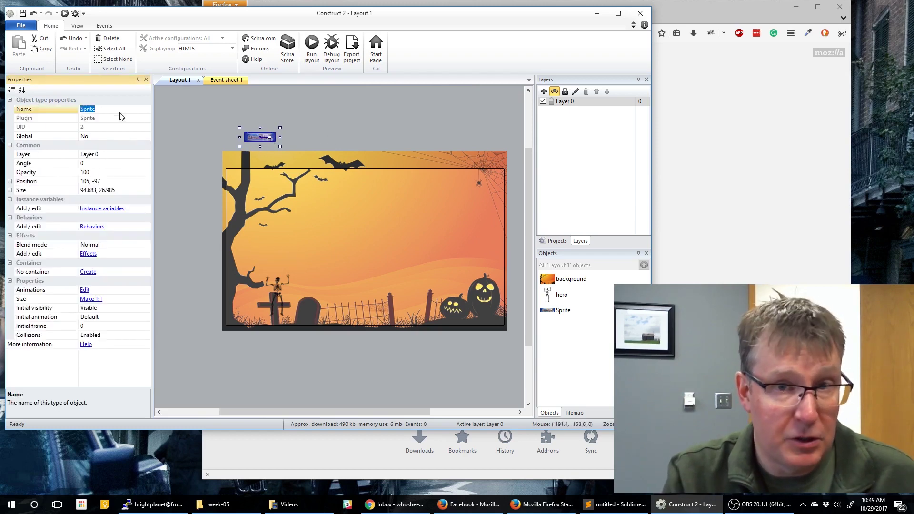
text(ca)
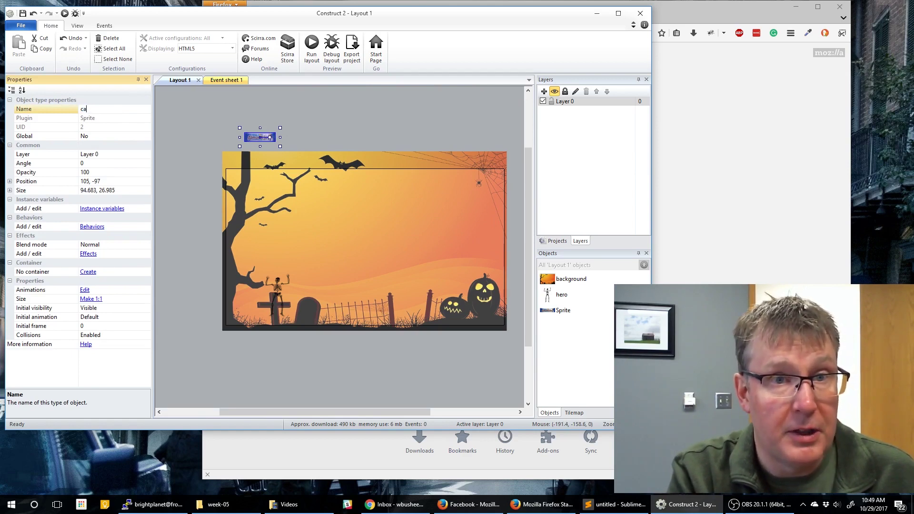
text(ndy)
key(Return)
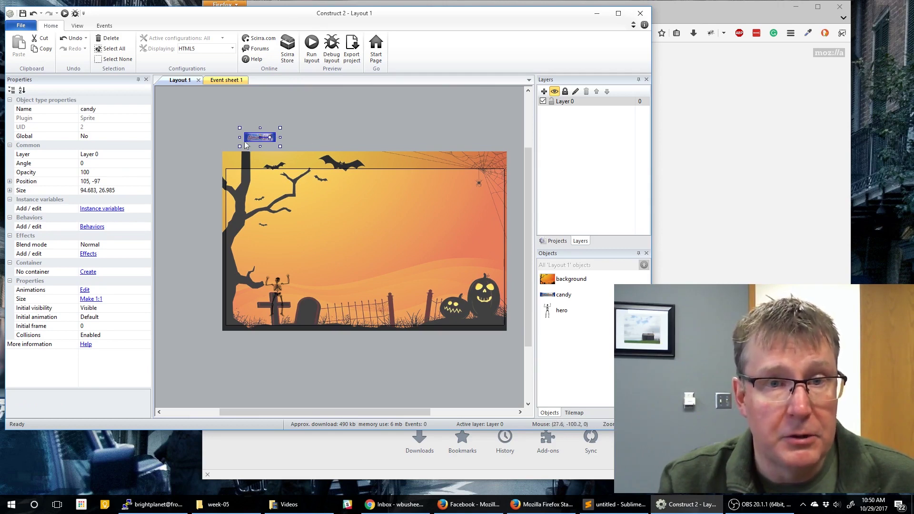
- Add the Physics behavior to the candy sprite
click(92, 227)
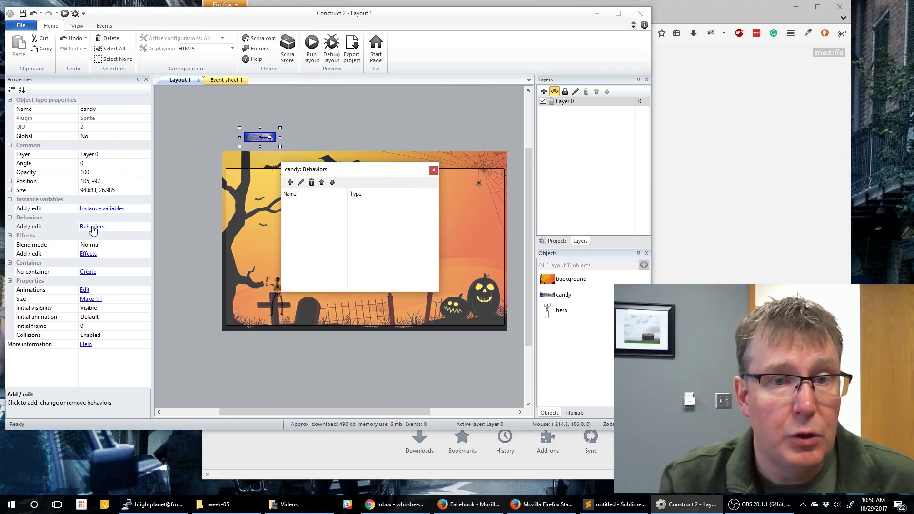
click(289, 182)
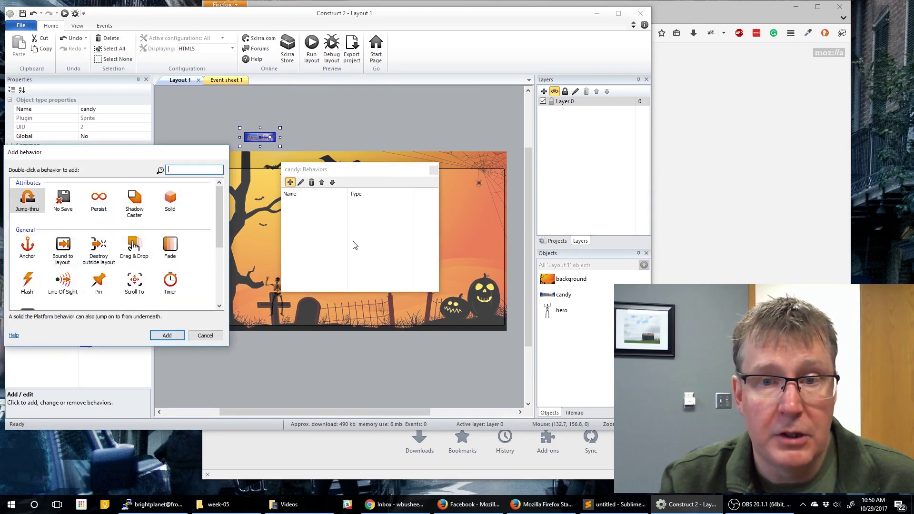
scroll(83, 230, down, 5)
double_click(22, 285)
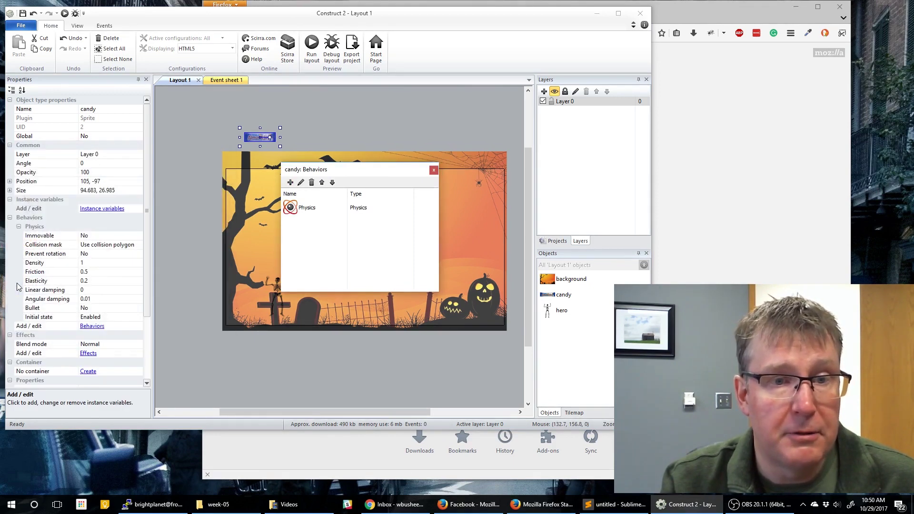
click(434, 171)
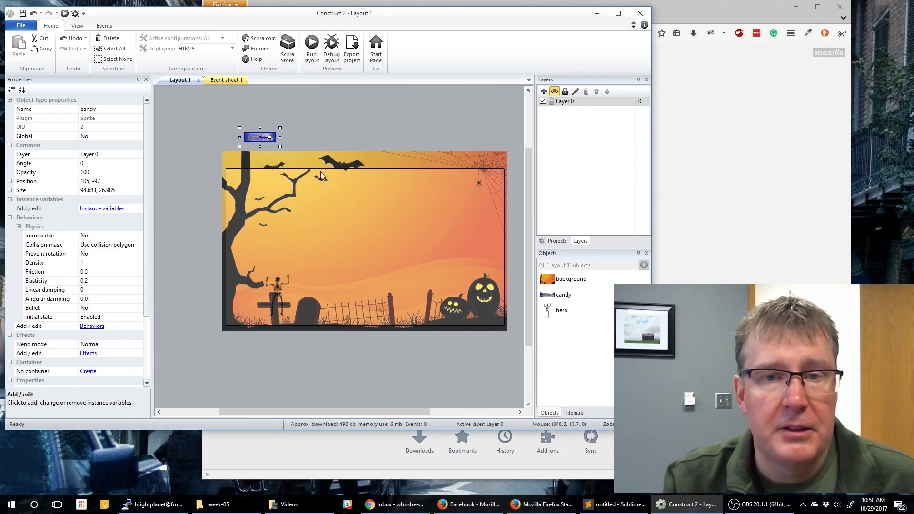
- Add the Destroy outside layout behavior to the candy sprite
click(92, 326)
click(290, 182)
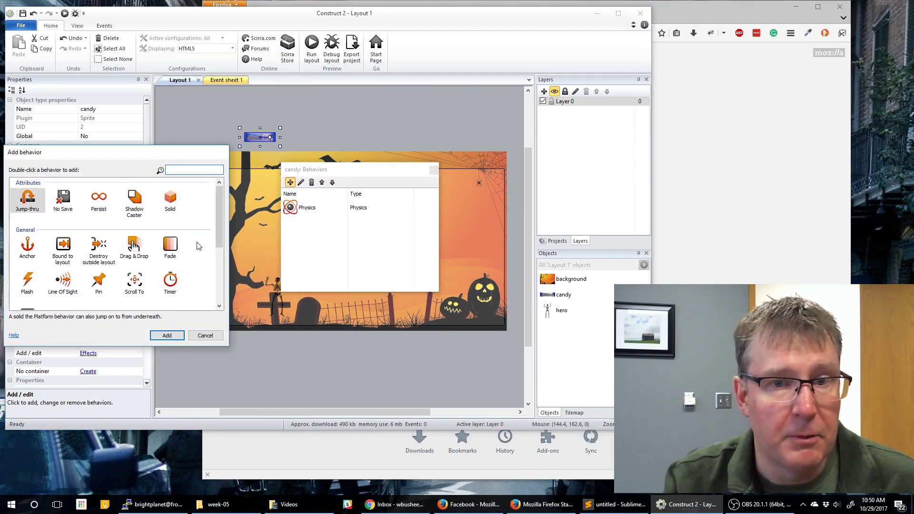
scroll(177, 248, down, 5)
scroll(178, 248, down, 1)
text(des)
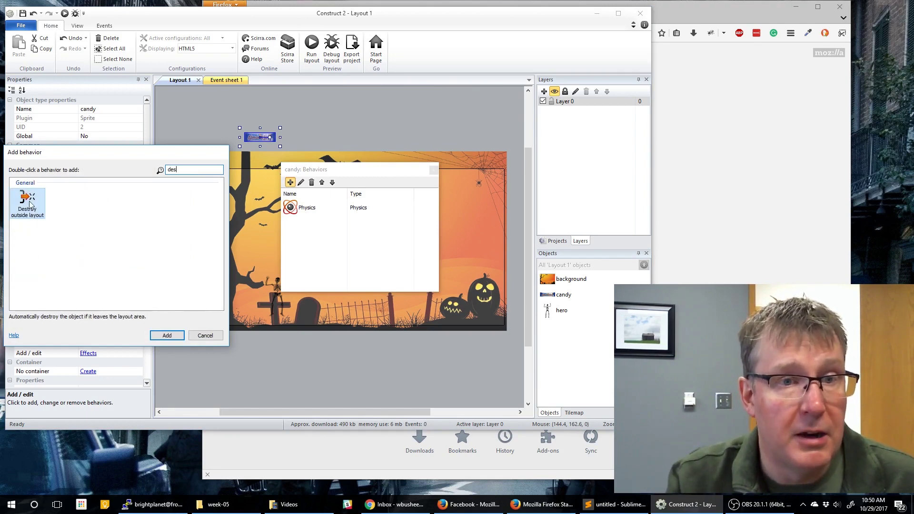
double_click(29, 204)
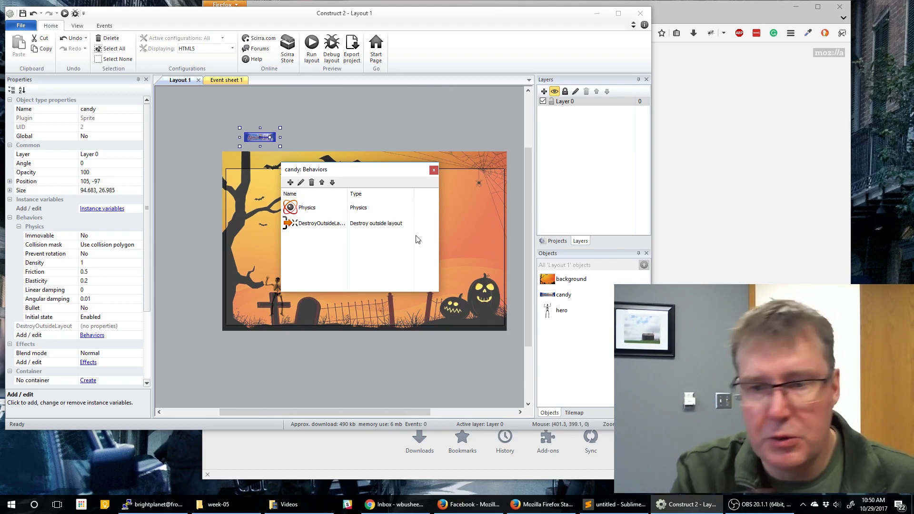
click(433, 170)
- Add the 8 Direction movement behavior to the hero sprite
click(277, 295)
click(96, 227)
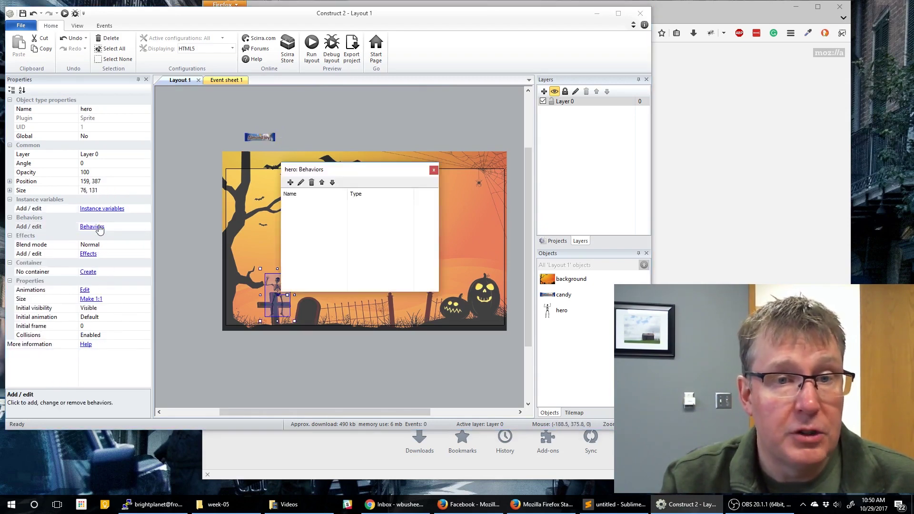
click(290, 182)
scroll(179, 226, down, 3)
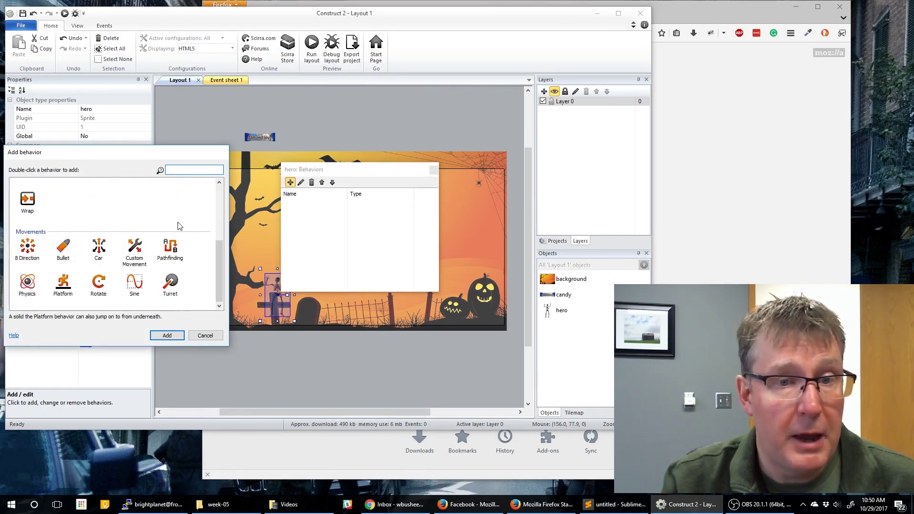
double_click(27, 248)
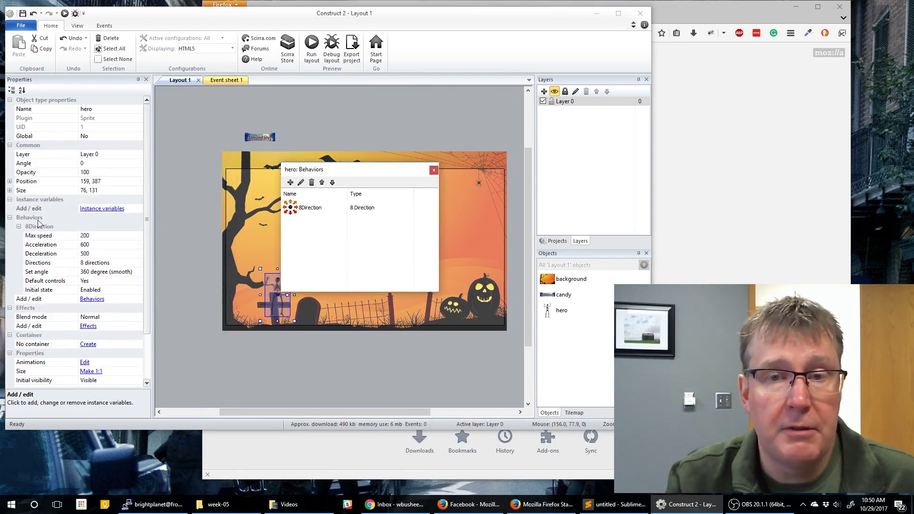
- Add the Bound to layout behavior to the hero sprite
click(290, 182)
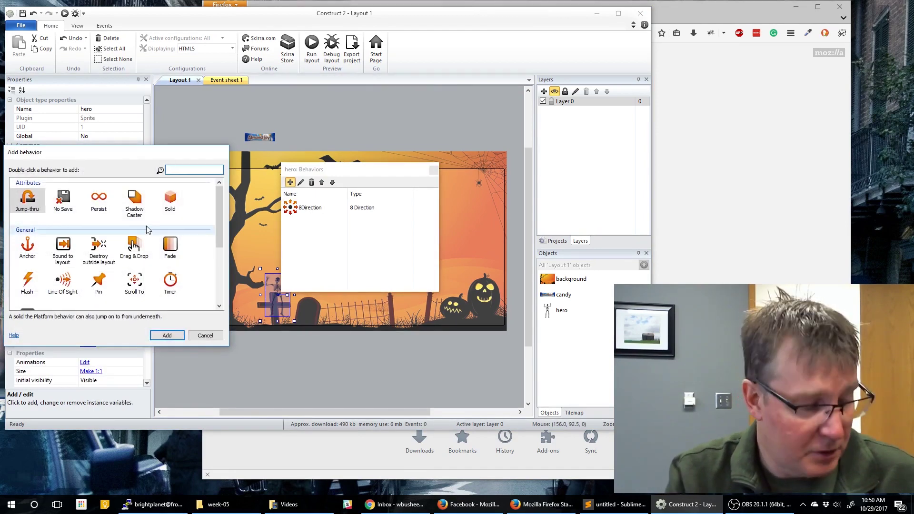
text(bou)
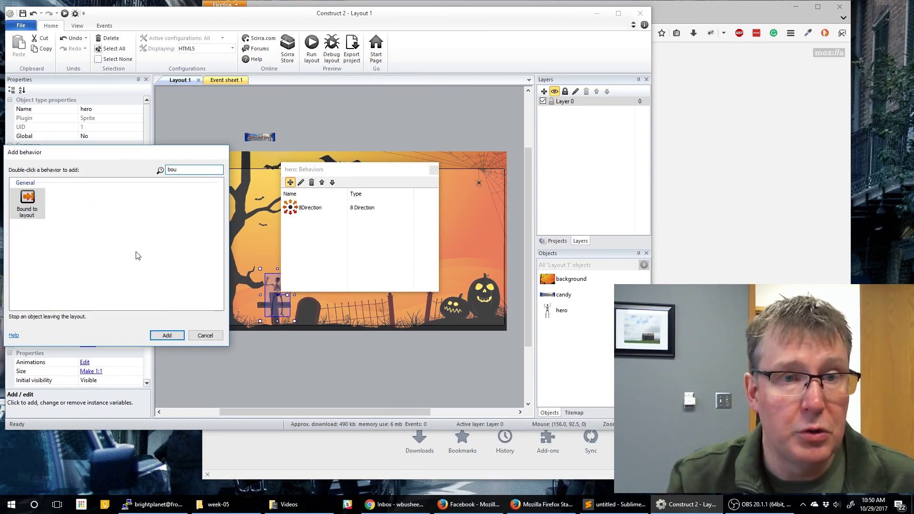
double_click(26, 203)
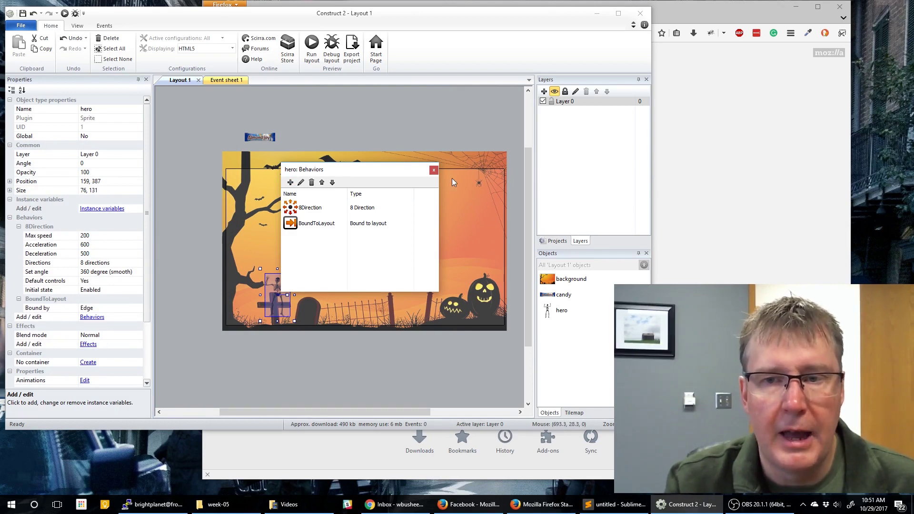
click(434, 169)
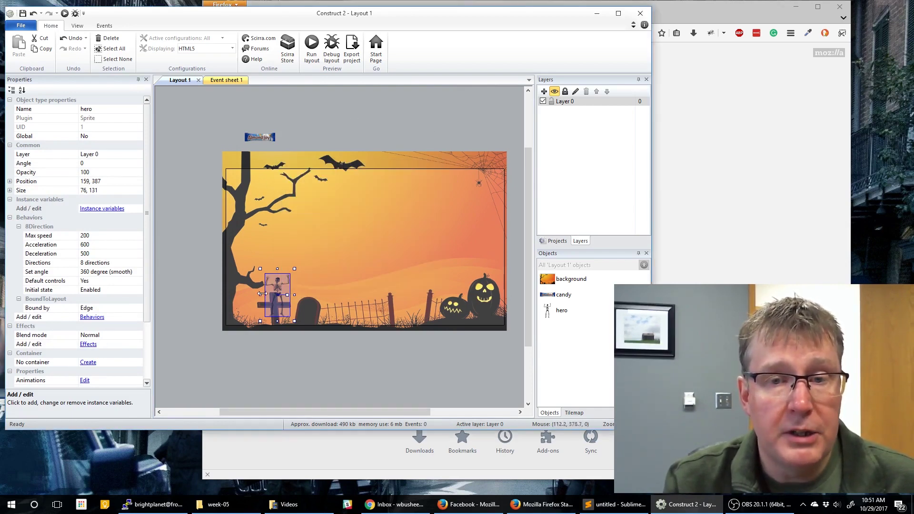
- Restrict the hero's 8Direction movement to Left & right and change Set angle to No
click(126, 265)
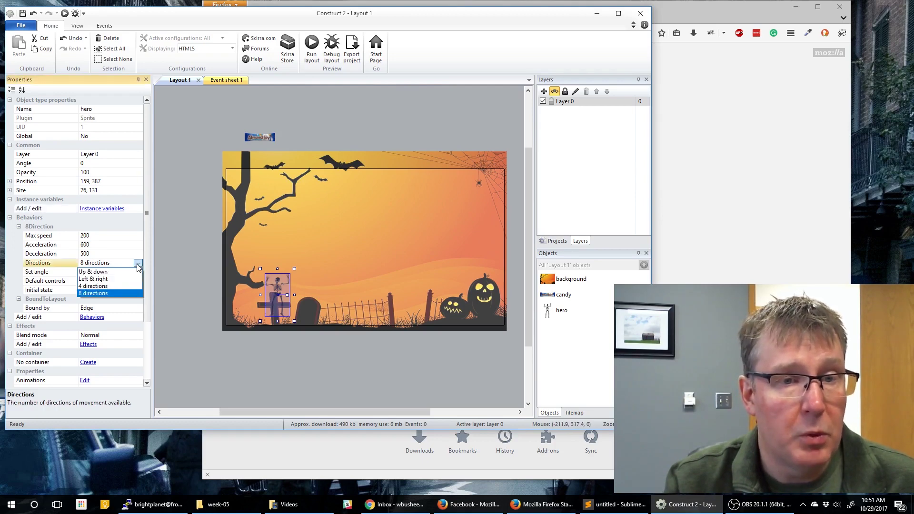
click(109, 279)
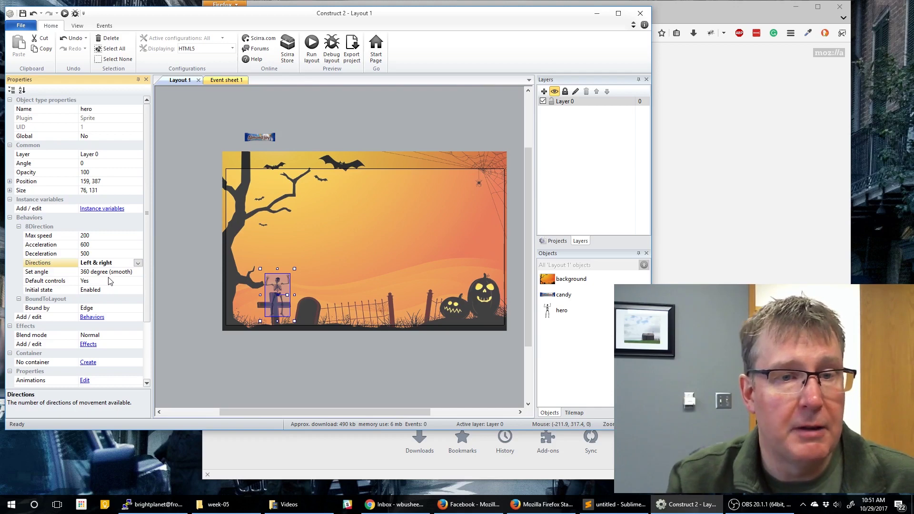
click(133, 272)
click(137, 272)
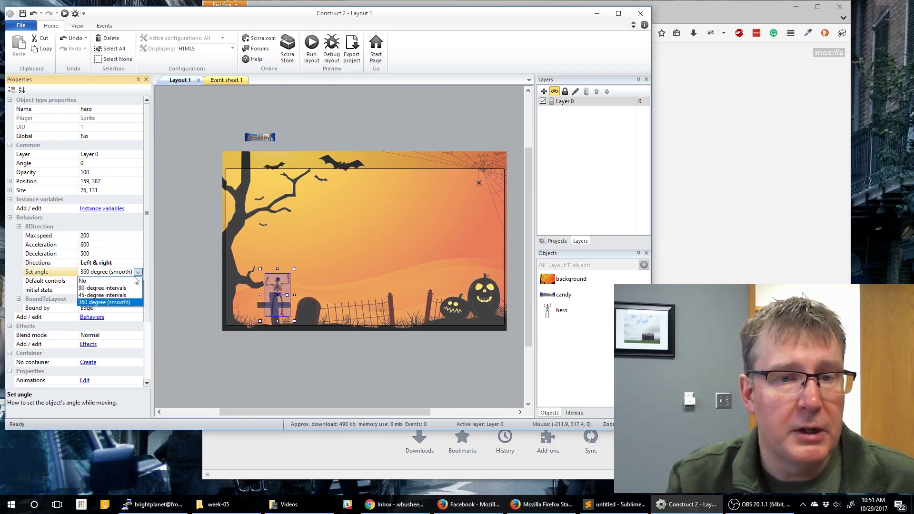
click(126, 282)
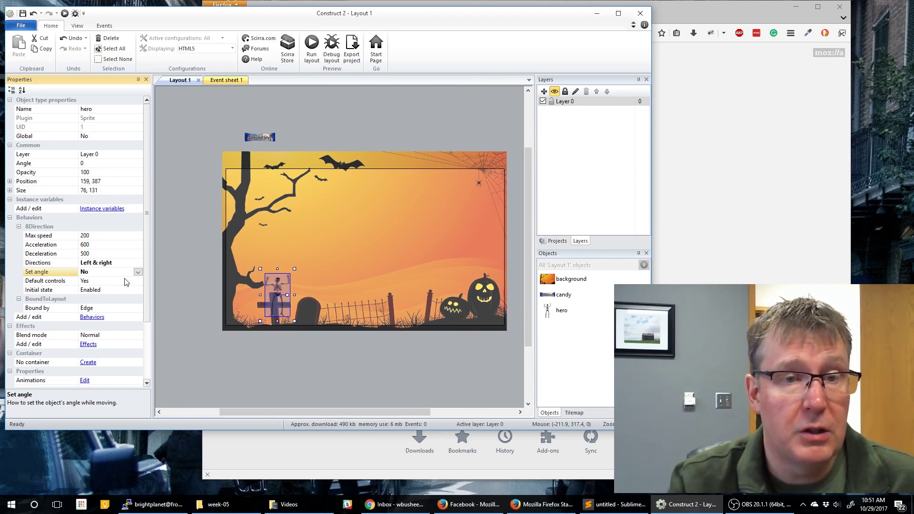
- Set the hero's 8Direction max speed to 500, acceleration to 1500 and deceleration to 1500
click(105, 236)
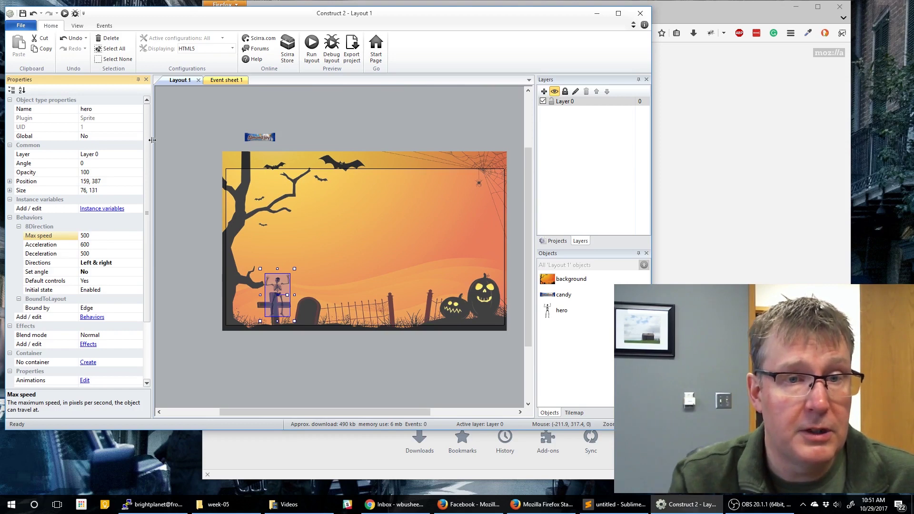
click(100, 244)
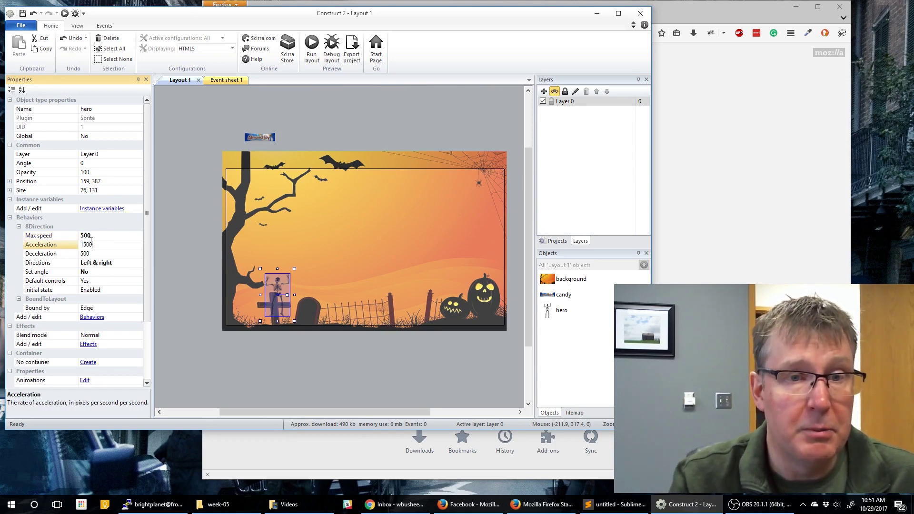
click(99, 253)
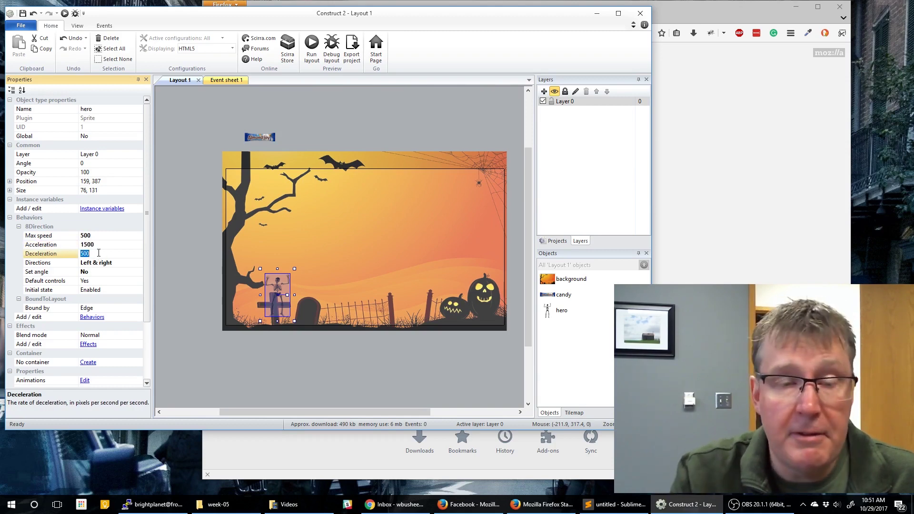
text(1)
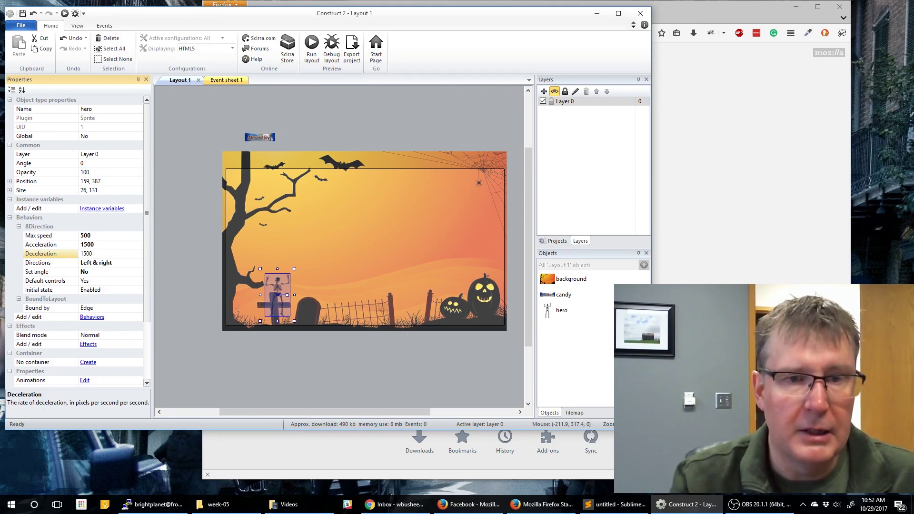
click(196, 236)
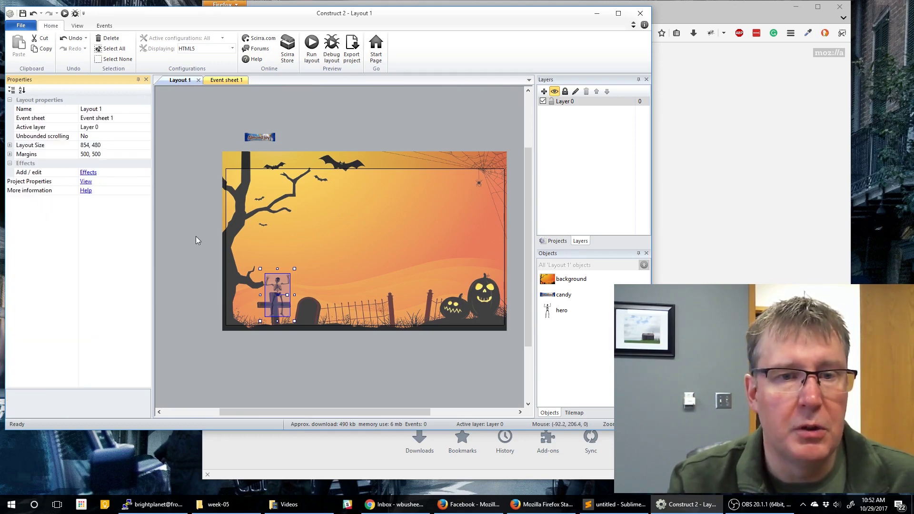
- Review the behavior properties of the hero and candy sprites
click(283, 305)
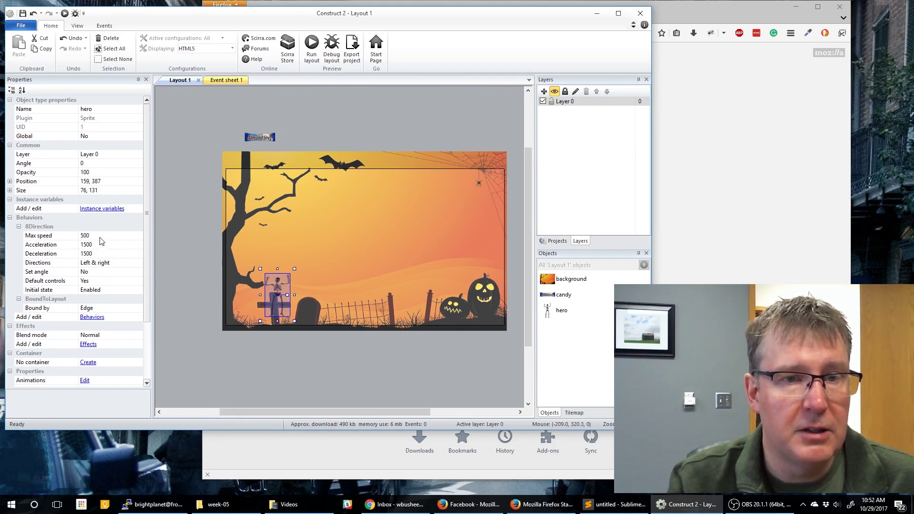
click(258, 139)
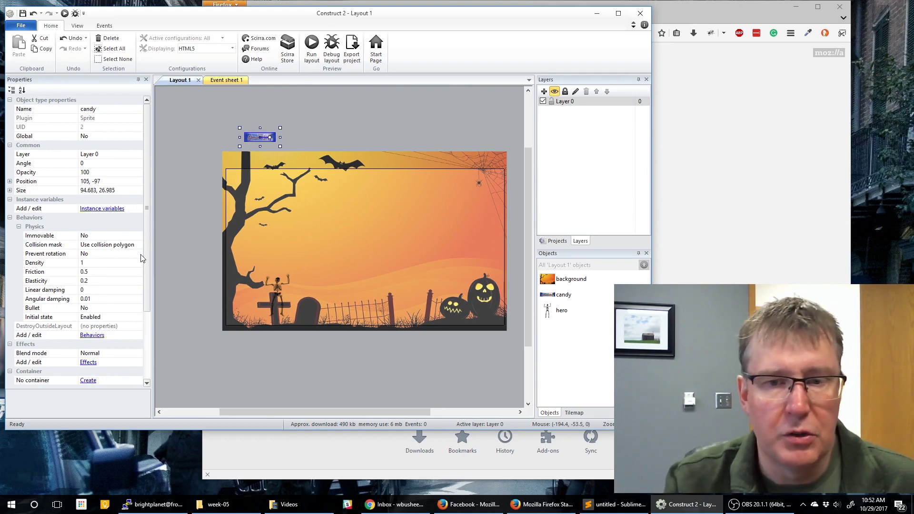
click(184, 256)
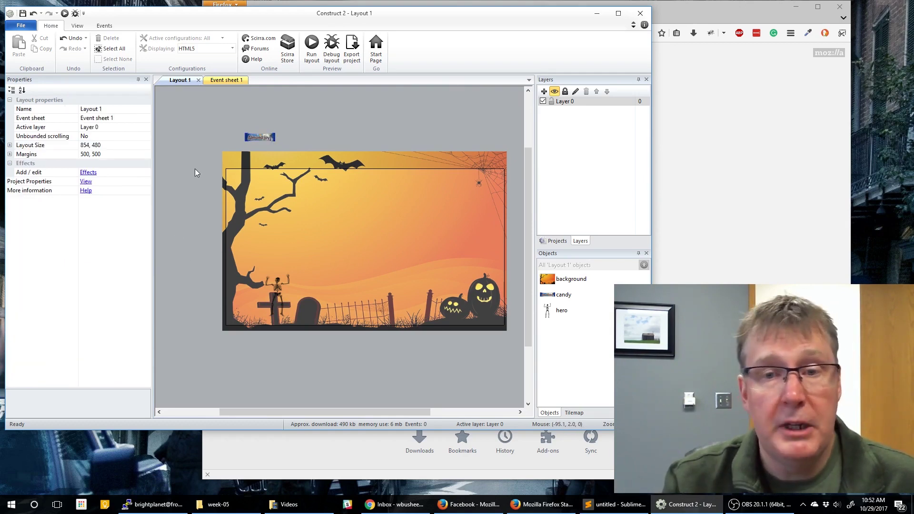
- Add a System event to Event sheet 1 with the Every X seconds condition at an interval of 1.5 seconds
click(223, 81)
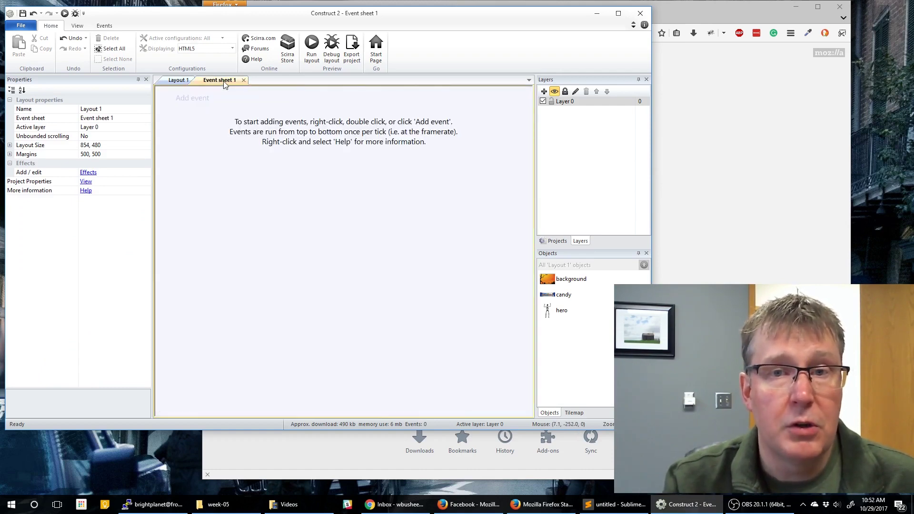
click(197, 98)
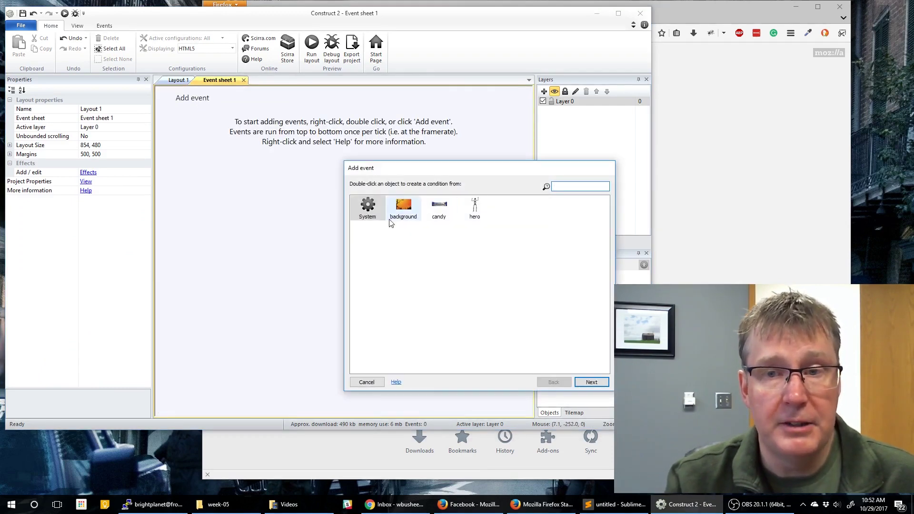
double_click(367, 207)
scroll(533, 266, down, 5)
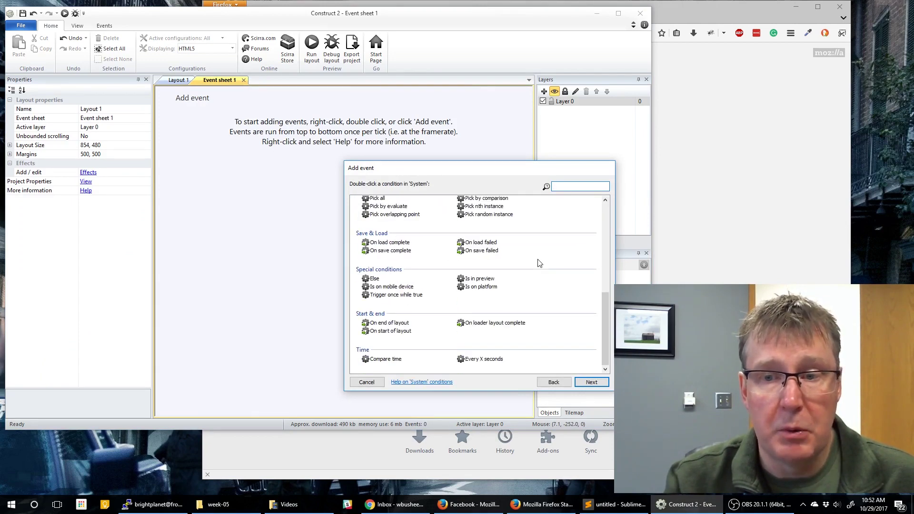
double_click(488, 362)
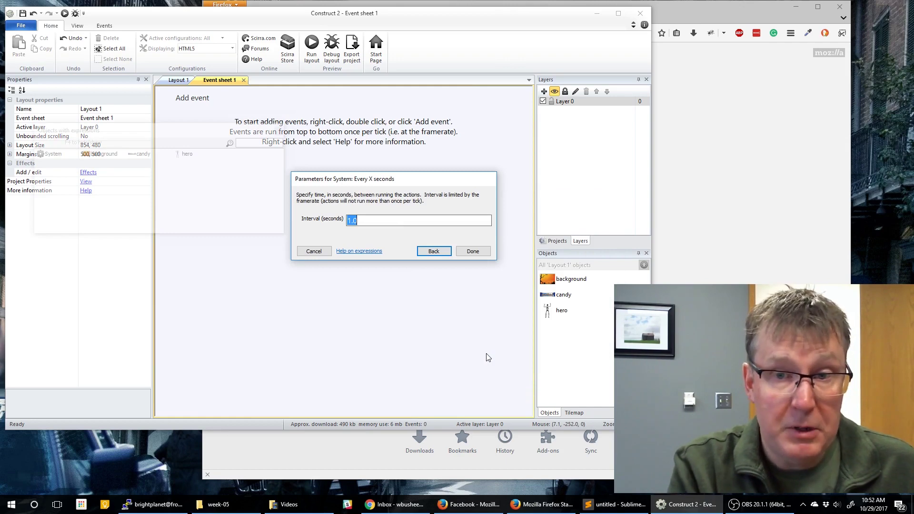
text(1.)
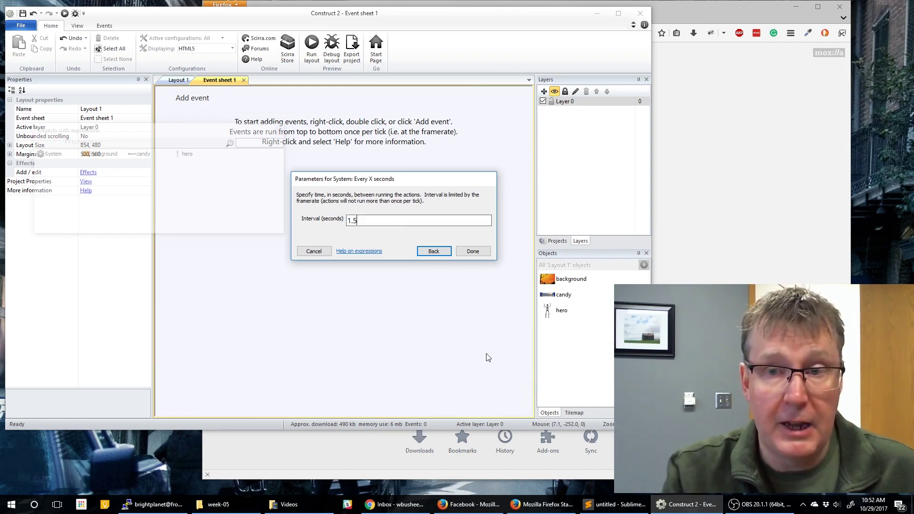
text(5)
click(478, 252)
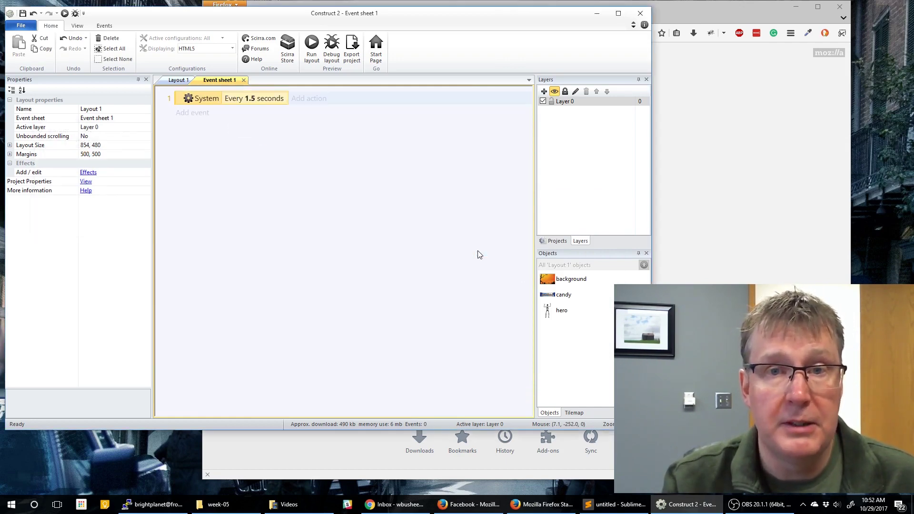
- Add a System Create object action to the 1.5-second event and choose candy as the object to create
click(322, 106)
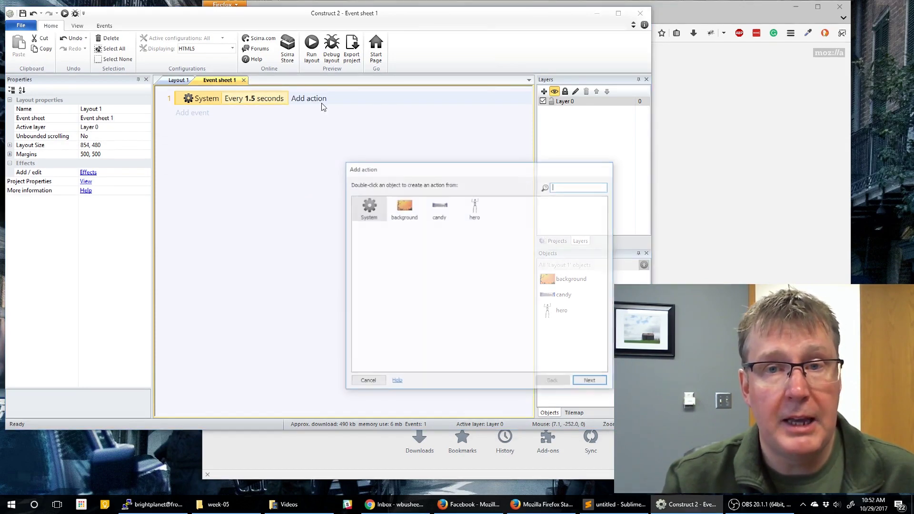
double_click(361, 217)
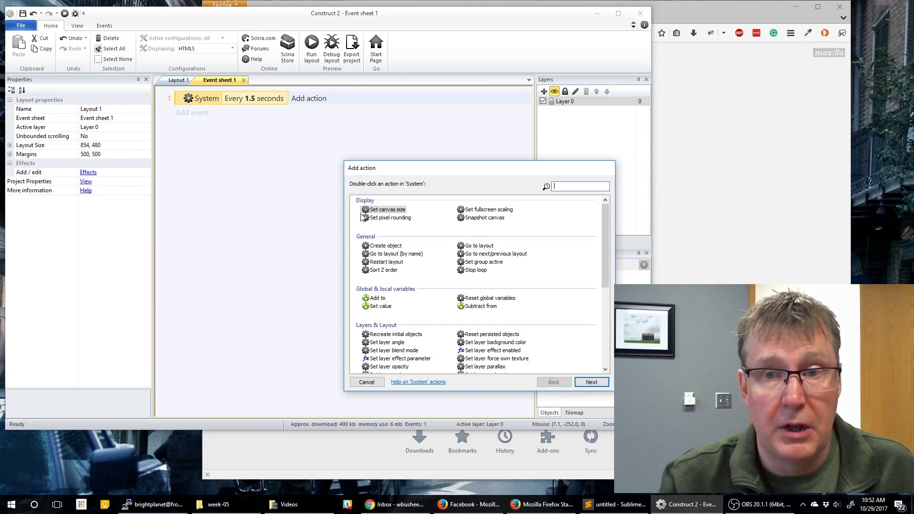
click(386, 246)
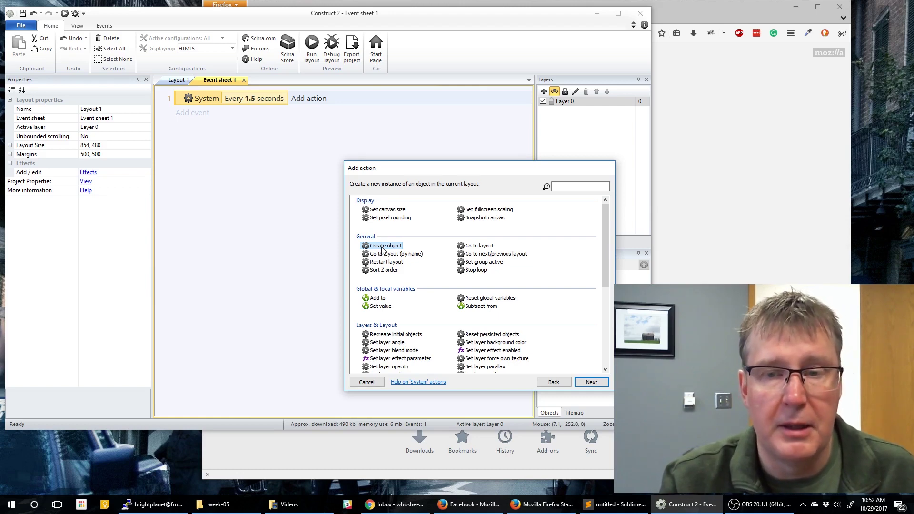
double_click(383, 246)
click(387, 221)
click(414, 264)
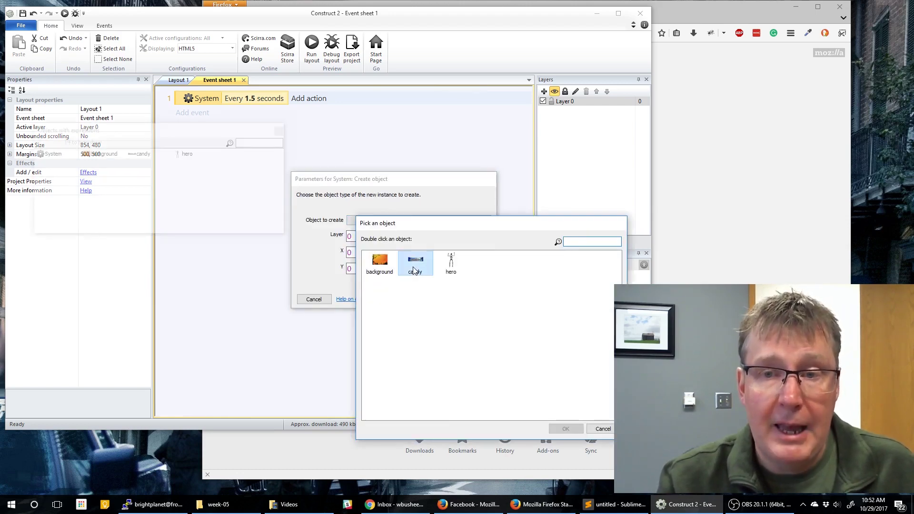
double_click(415, 267)
- Set the created candy's X coordinate to random(0,800) and its Y coordinate to 10, completing the action
click(357, 262)
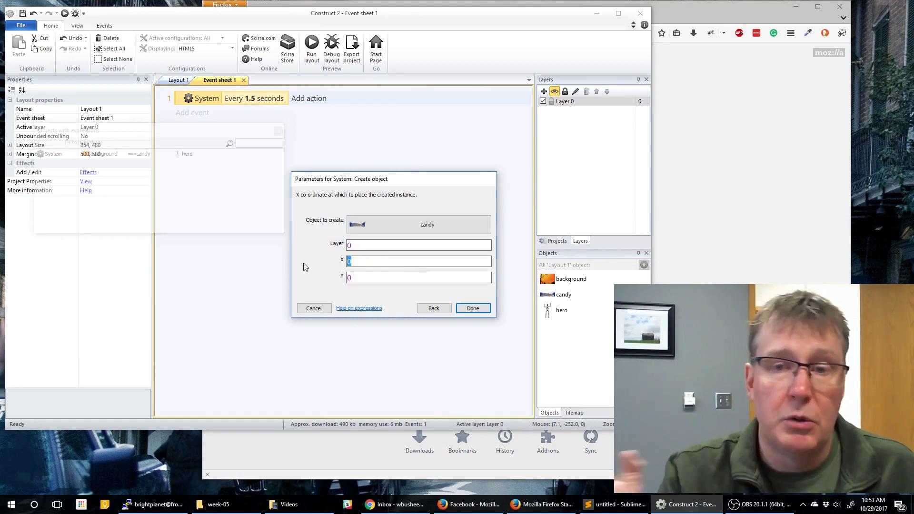
text(ra)
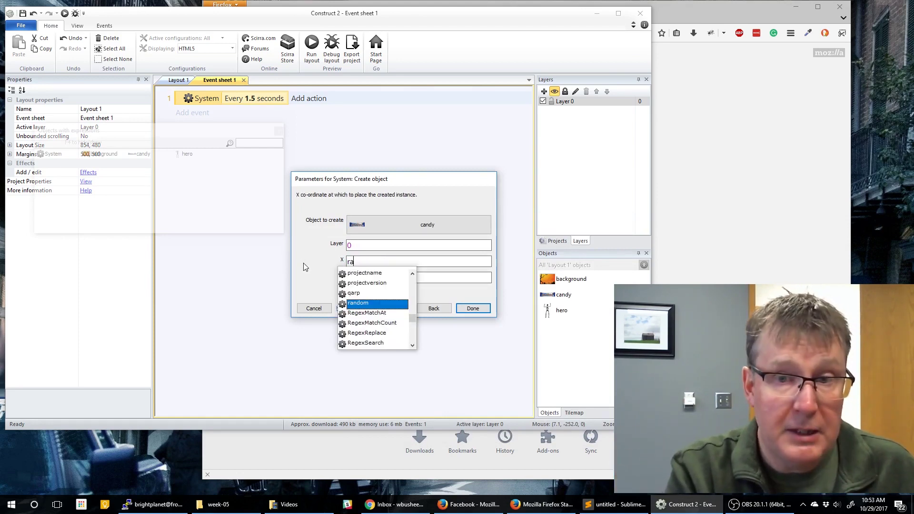
text(ndom(0)
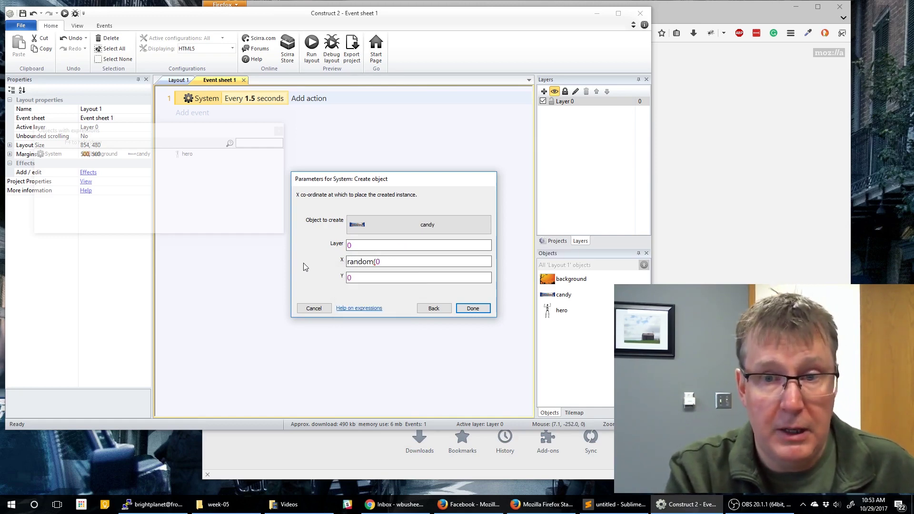
text(,)
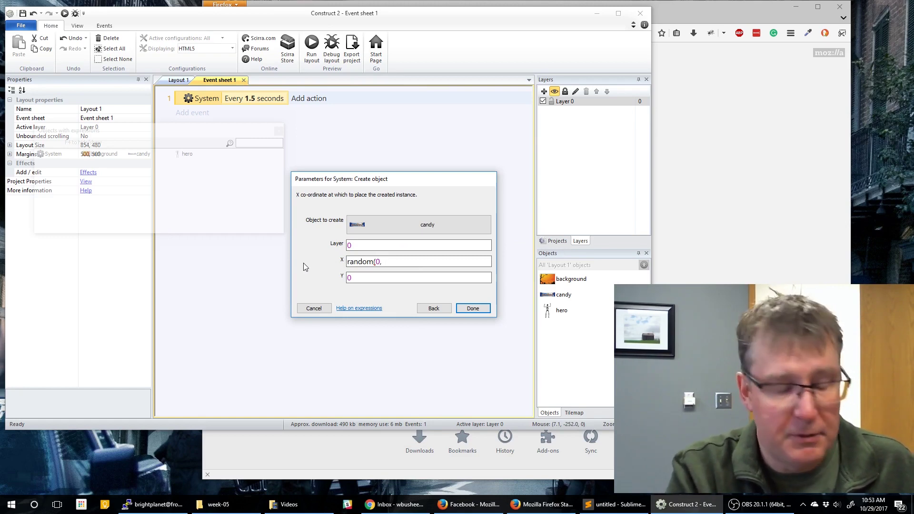
text(800))
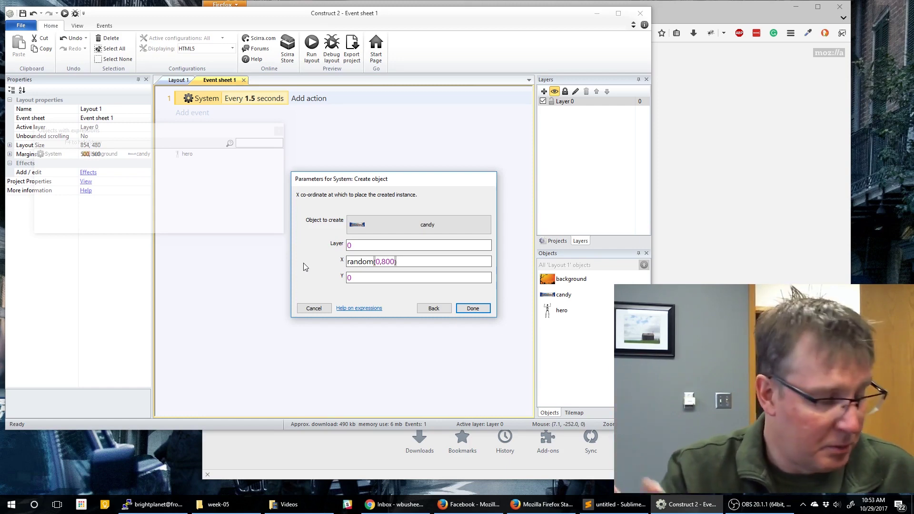
key(Tab)
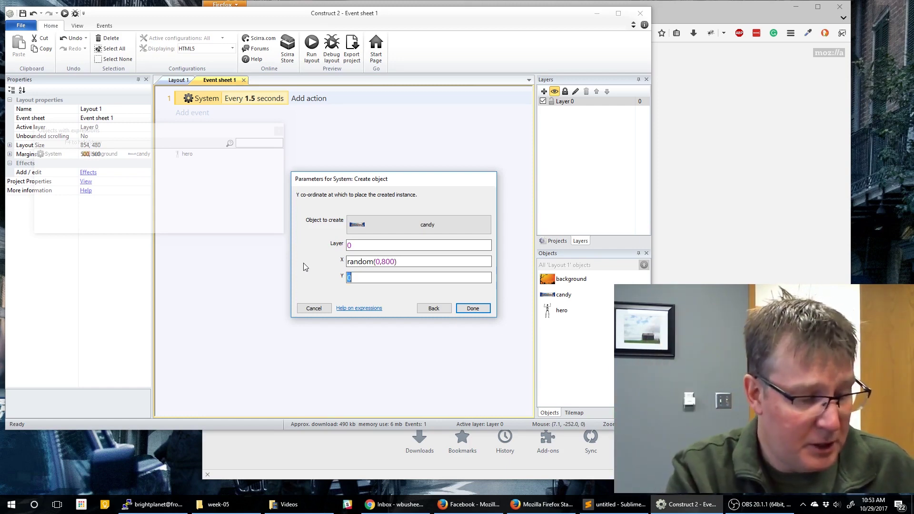
text(10)
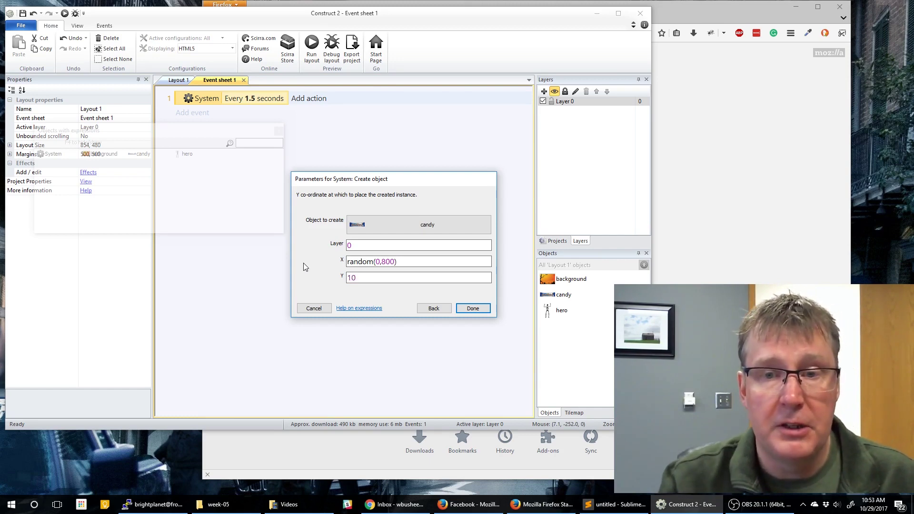
click(473, 308)
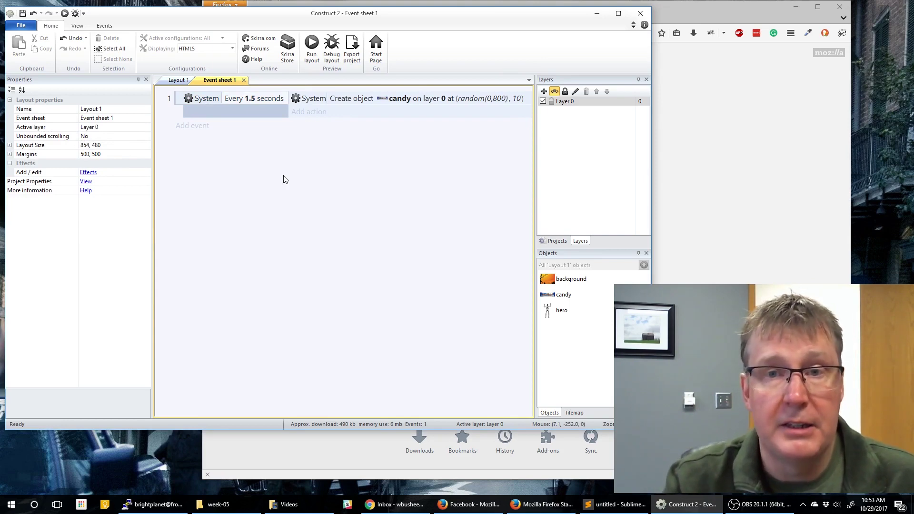
- Run the layout in the browser to test the hero and falling candy, and close the preview
click(310, 66)
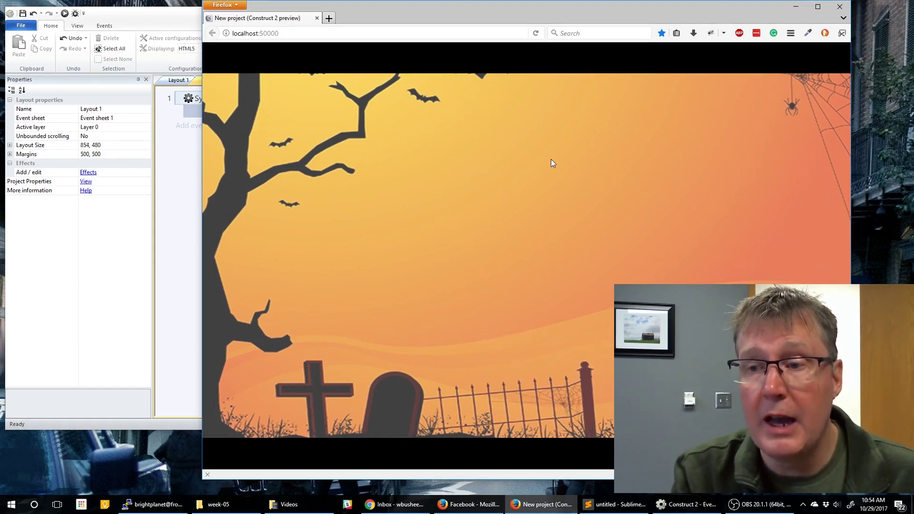
key(ctrl+w)
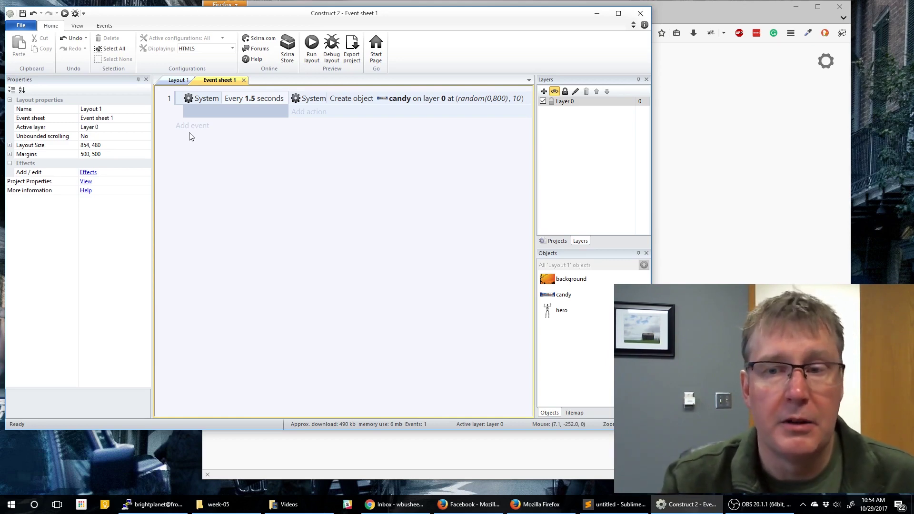
- Insert a Particles object into Layout 1, placing it outside the layout above the background near the candy
click(179, 81)
right_click(303, 120)
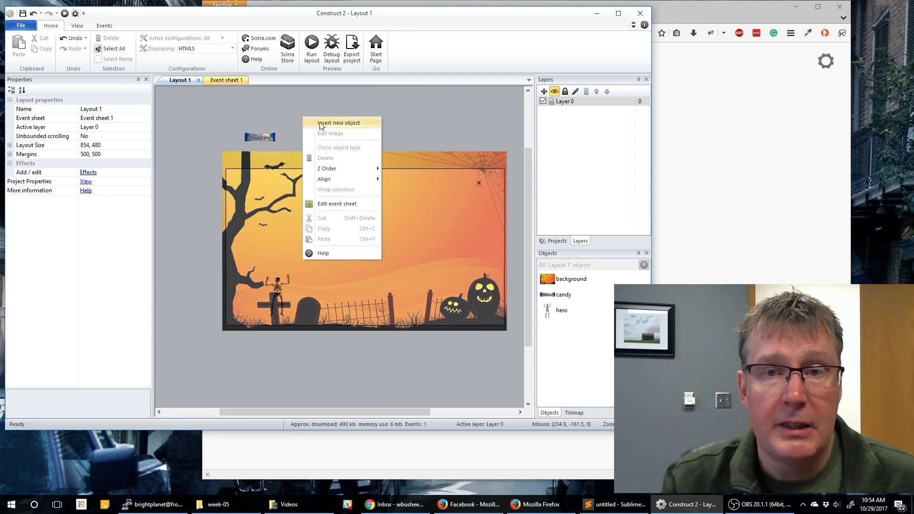
click(319, 126)
double_click(371, 245)
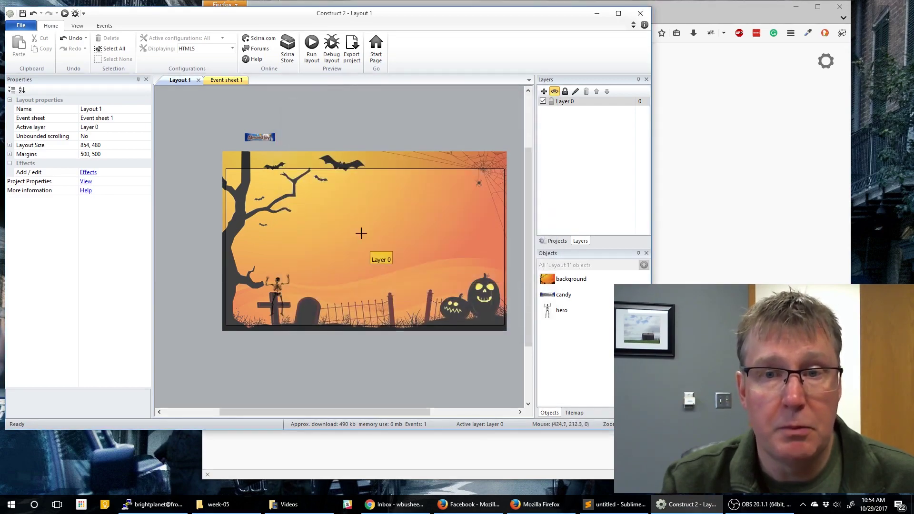
click(312, 109)
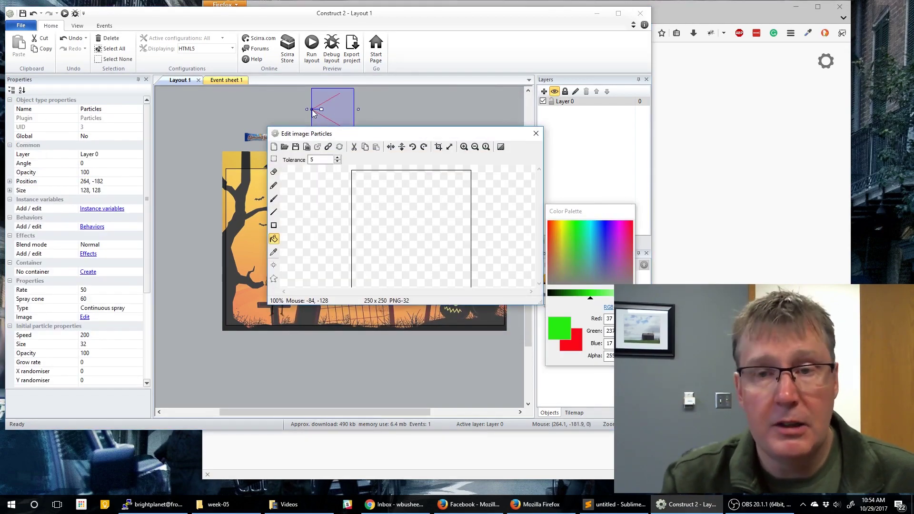
- Load the Almond Joy candy bar image as the particle image and stretch it to 100 by 10 pixels
click(284, 147)
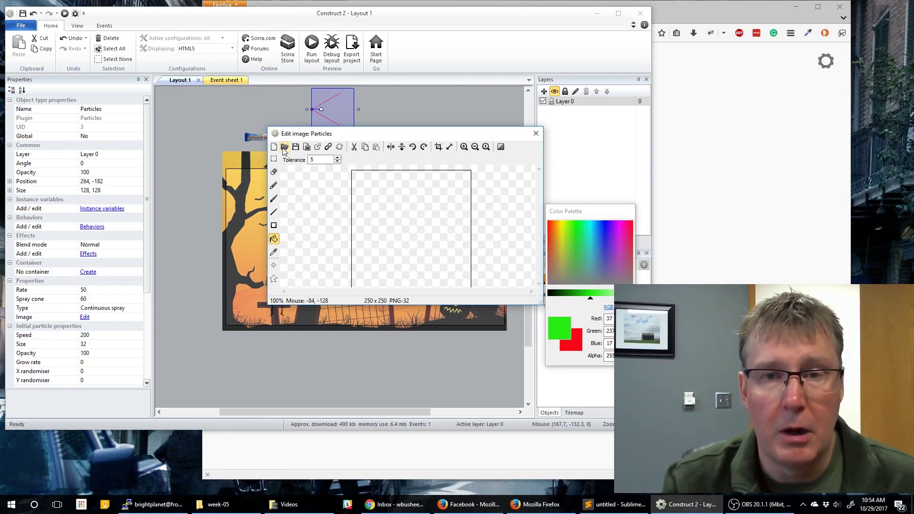
double_click(488, 233)
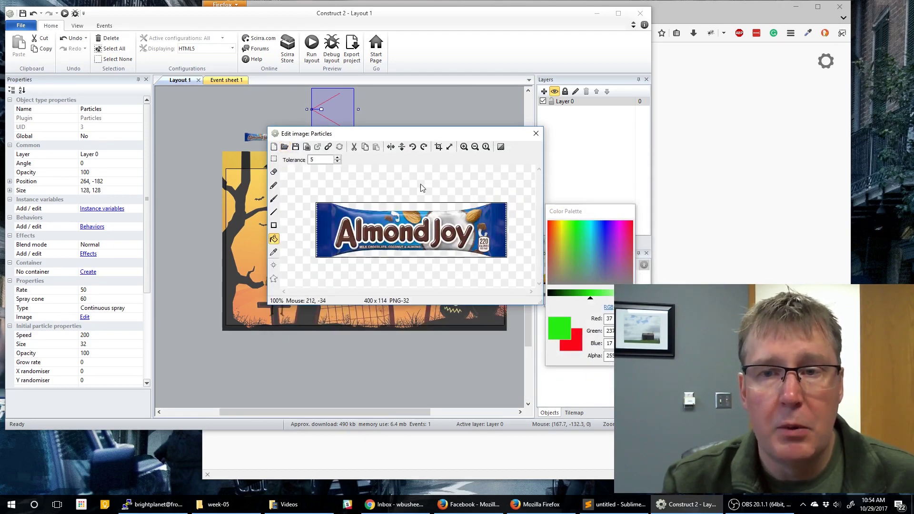
click(449, 147)
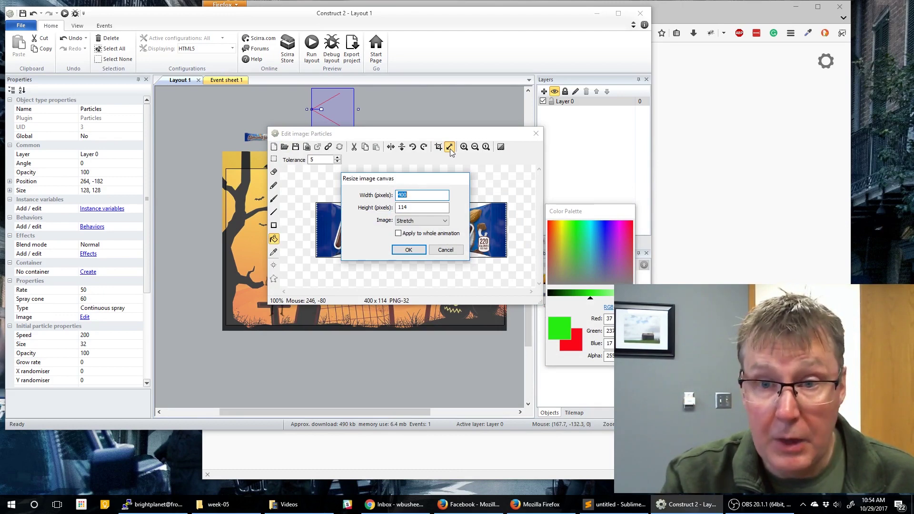
text(100)
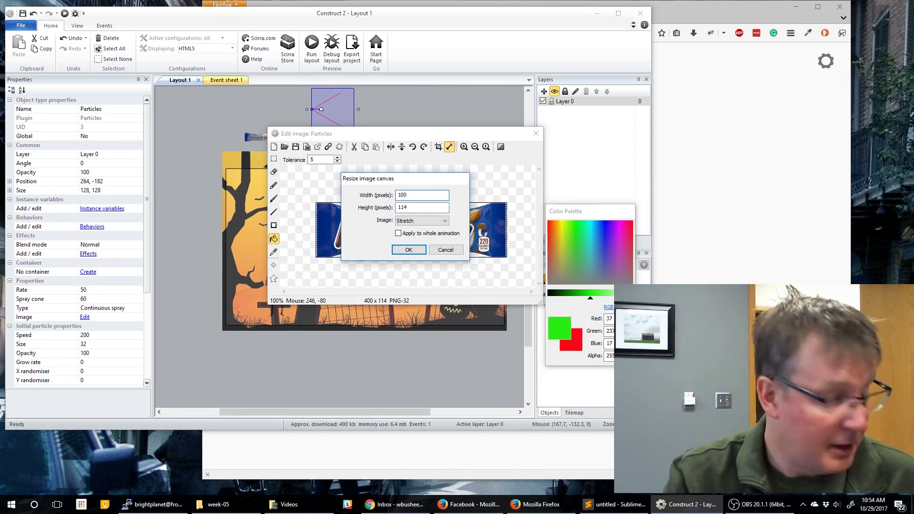
key(Tab)
text(10)
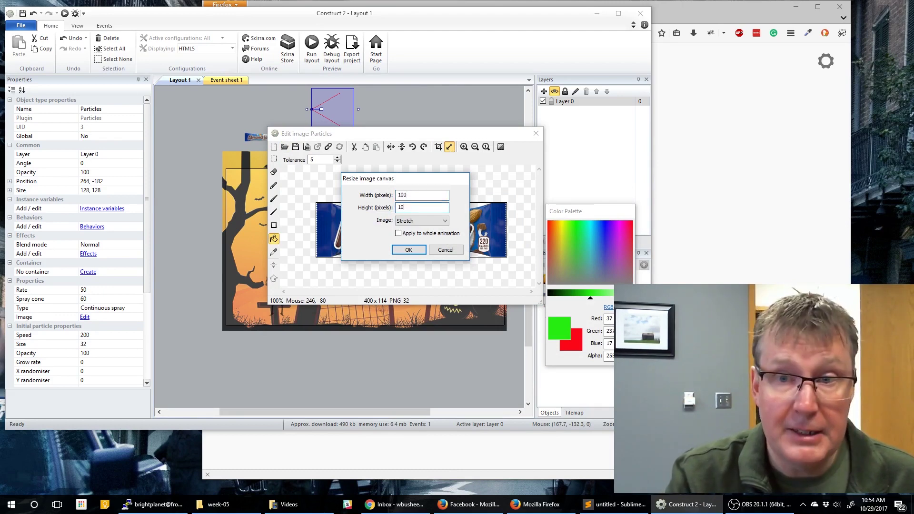
click(409, 250)
- Reduce the particle image's width to 50 pixels and close the image editor
click(450, 147)
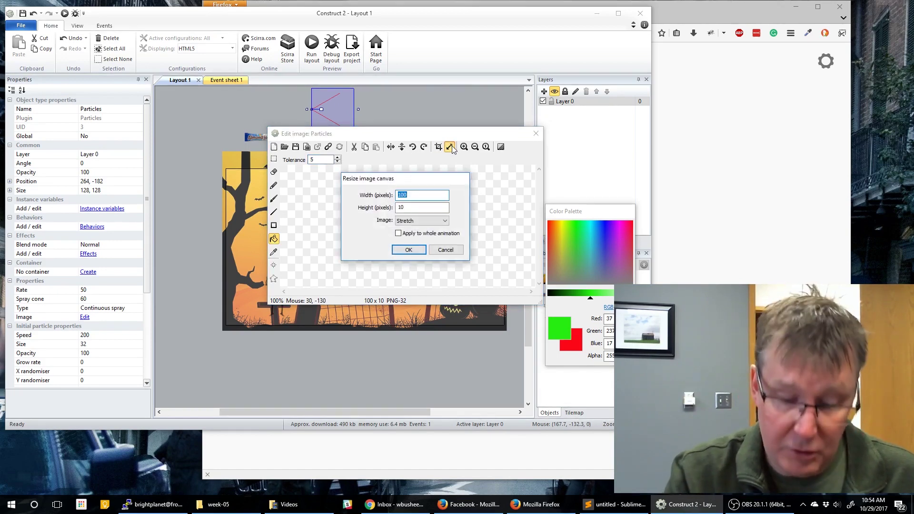
click(420, 252)
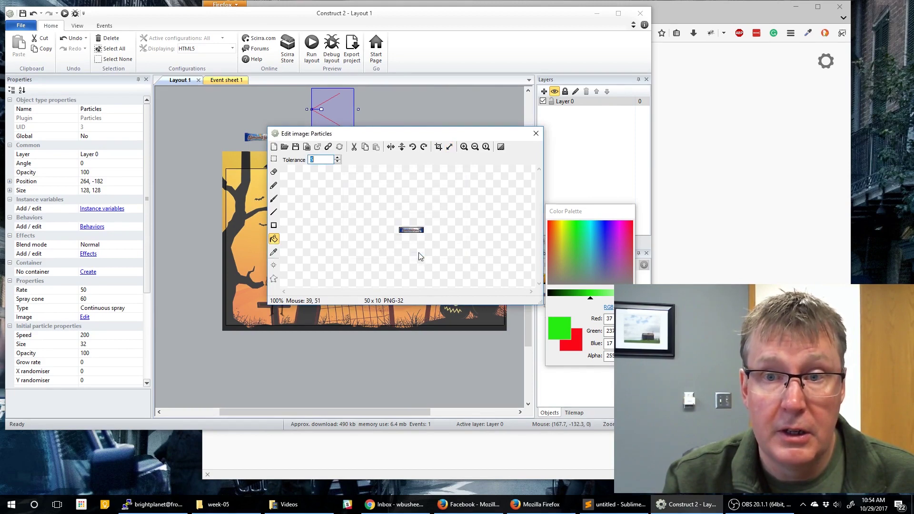
click(535, 134)
- Move the Particles object closer to the candy above the background, nudging it down to position 229, -147
click(392, 131)
click(336, 111)
drag(337, 111, 325, 120)
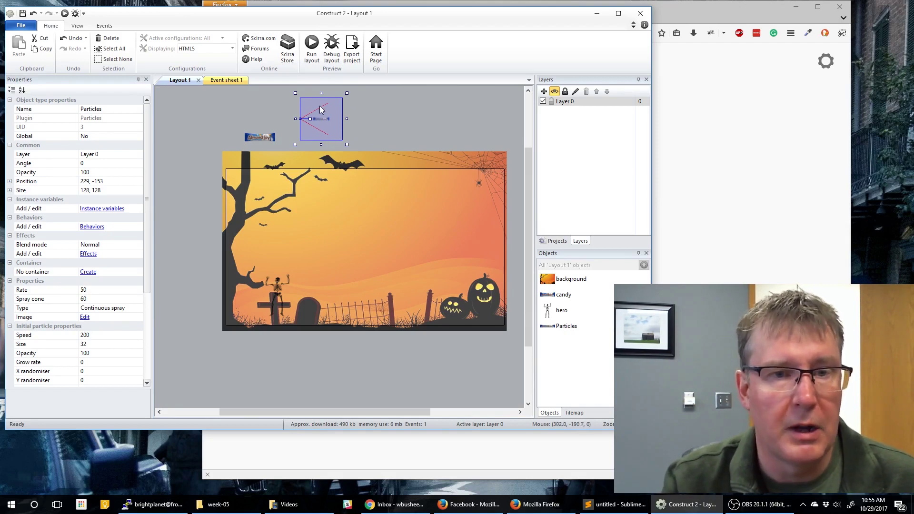
key(Down)
key(Down)
key(Down)
key(Down)
key(Down)
key(Down)
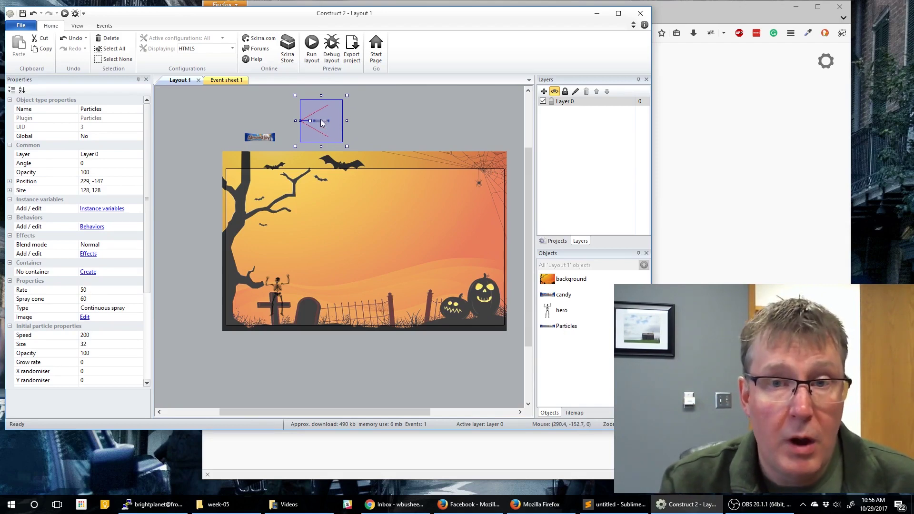
- Set the Particles object's type to One-shot
click(137, 308)
click(113, 309)
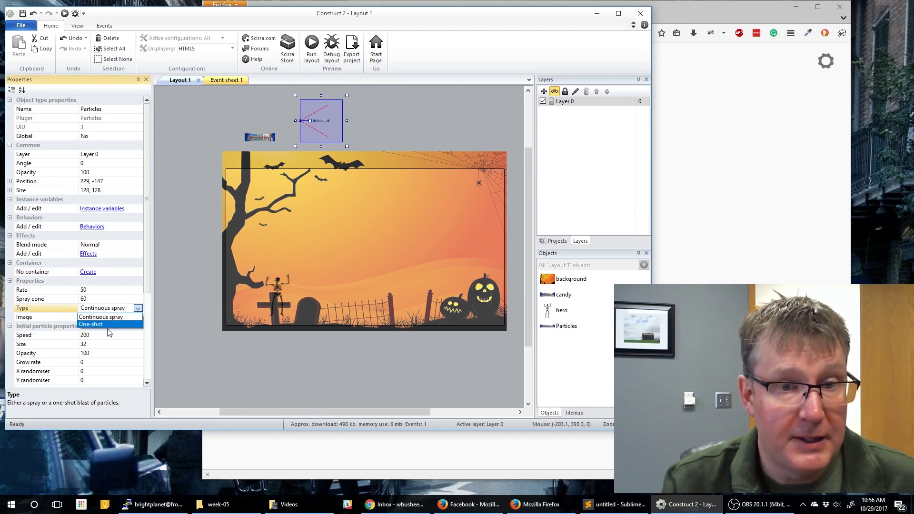
click(109, 325)
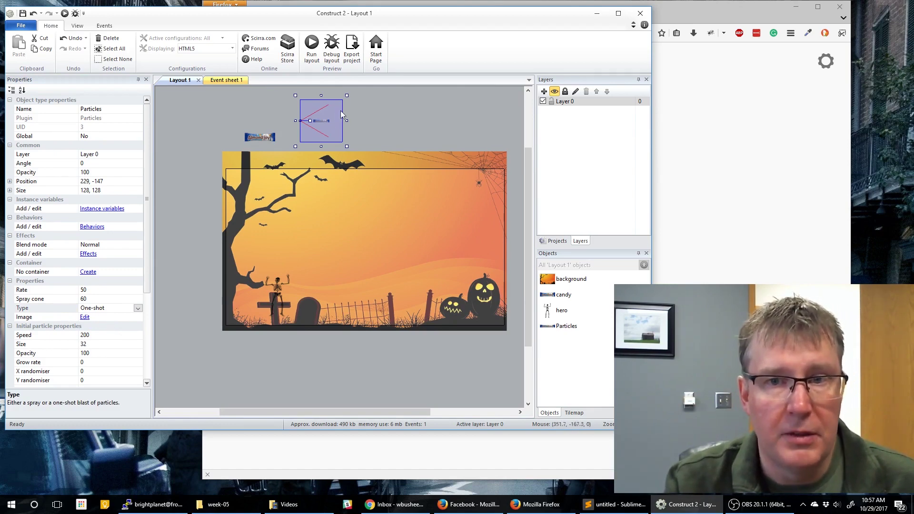
- Add an event to Event sheet 1 that triggers when the hero collides with candy
click(229, 80)
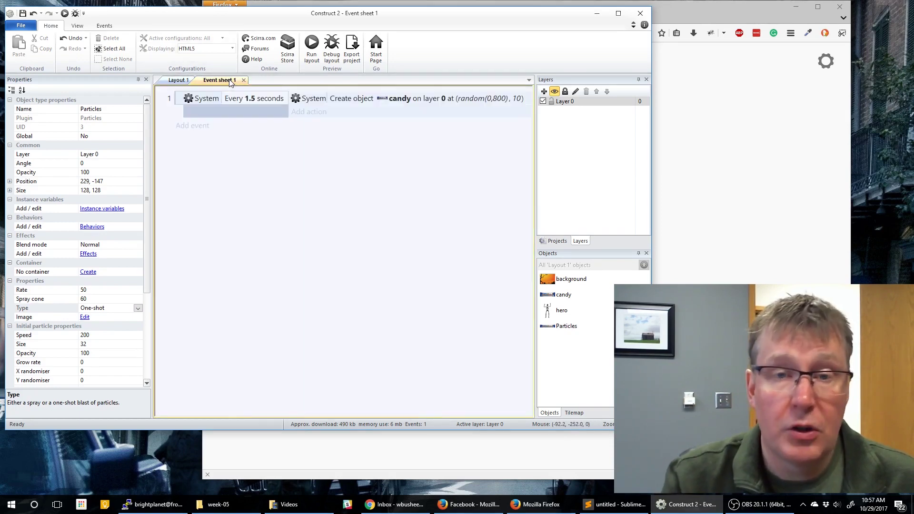
click(193, 127)
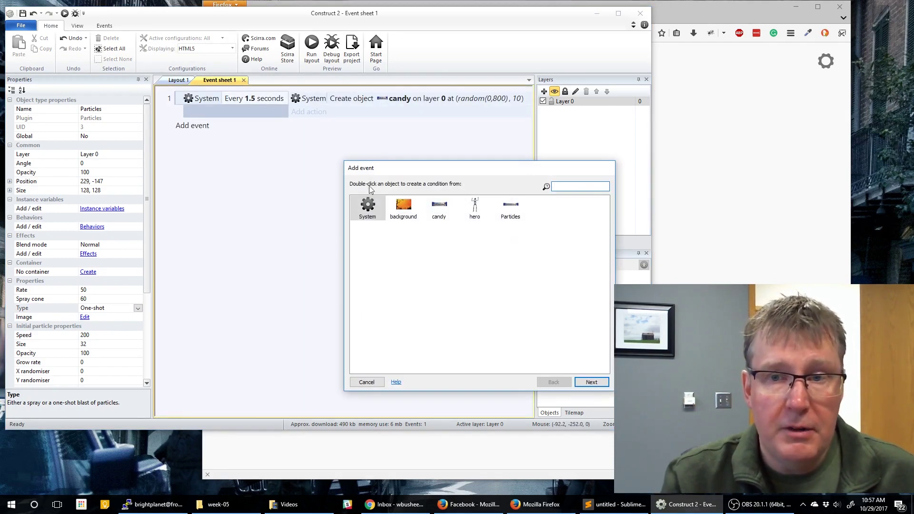
double_click(473, 212)
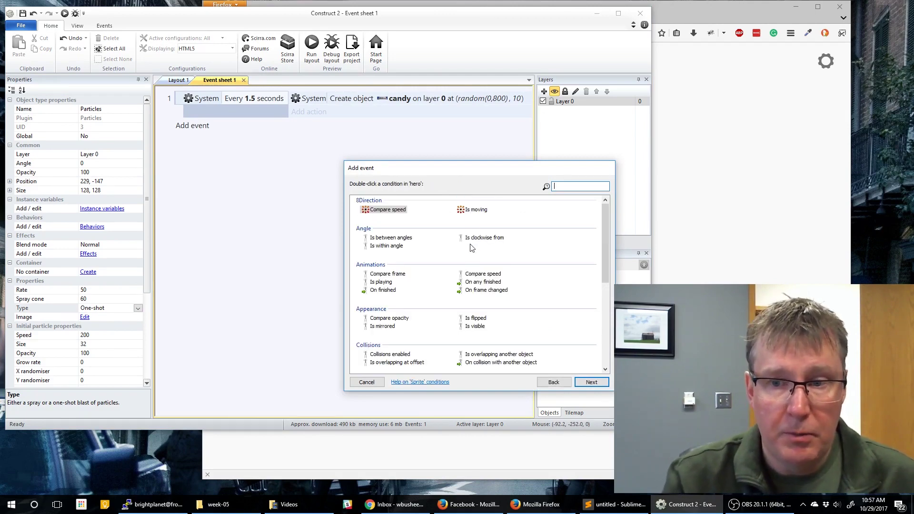
double_click(496, 363)
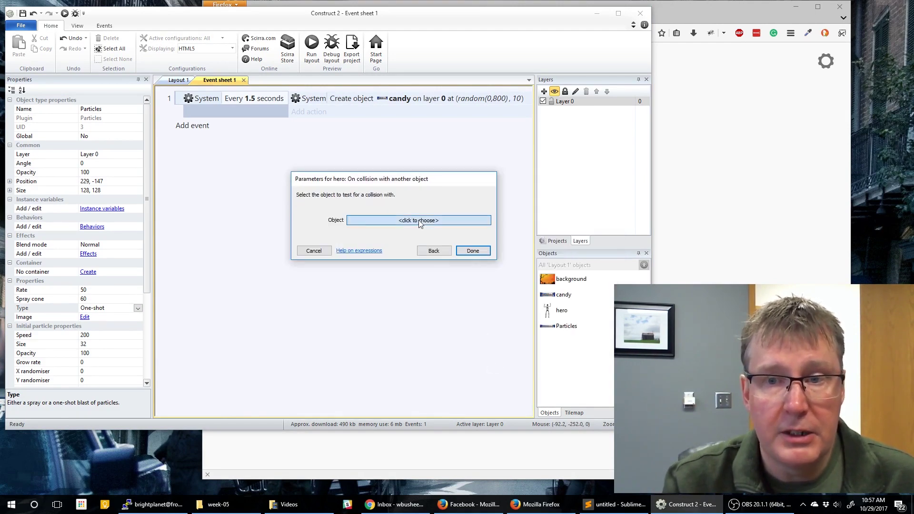
click(419, 220)
double_click(424, 265)
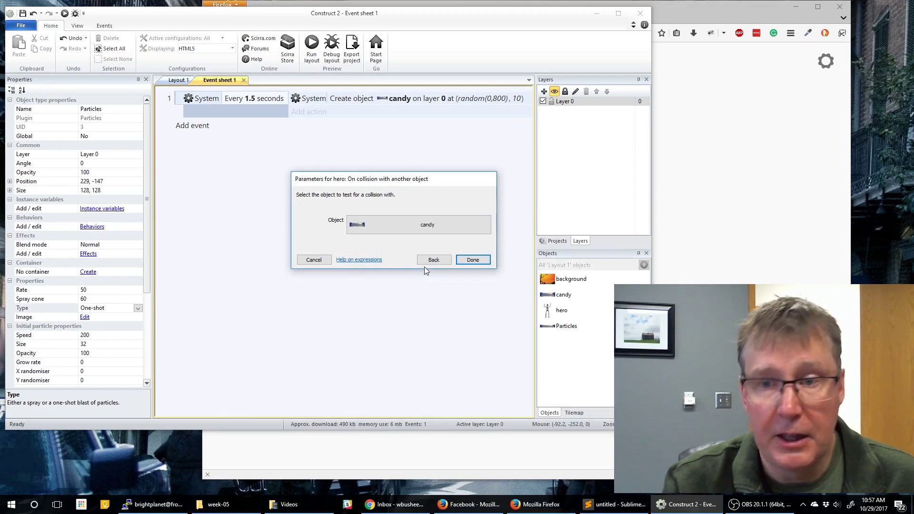
click(471, 259)
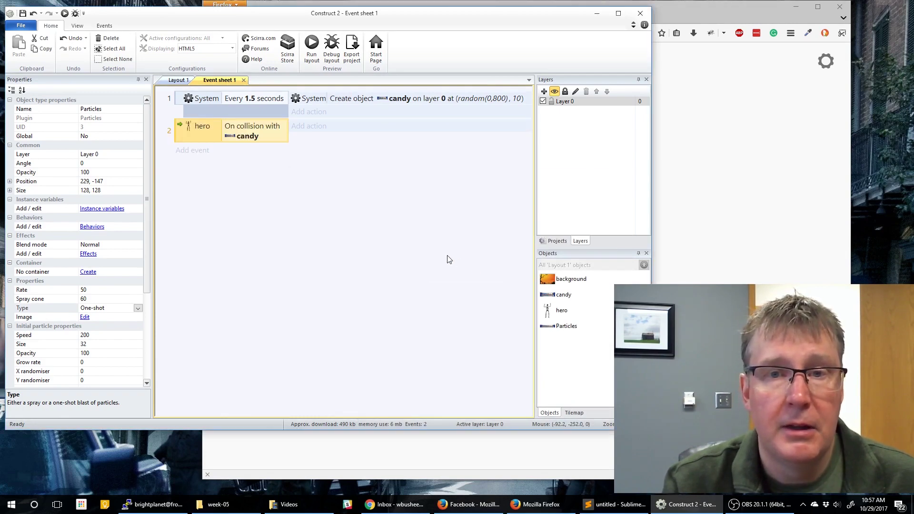
- Add a candy action to the collision event that spawns Particles on layer 0 at image point 0
click(305, 127)
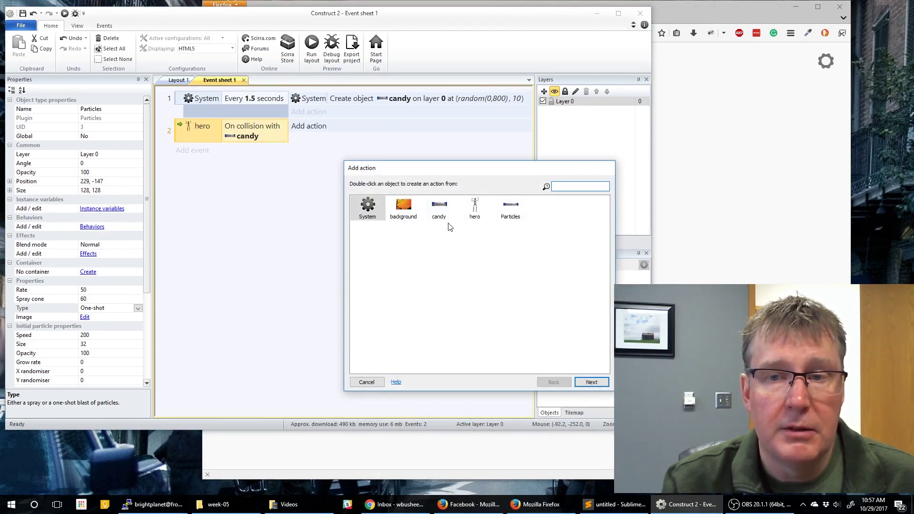
double_click(439, 213)
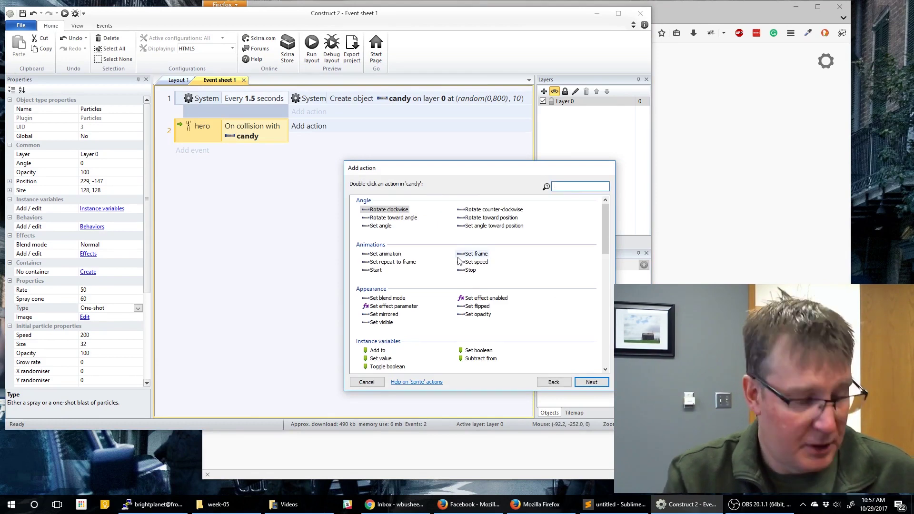
text(spa)
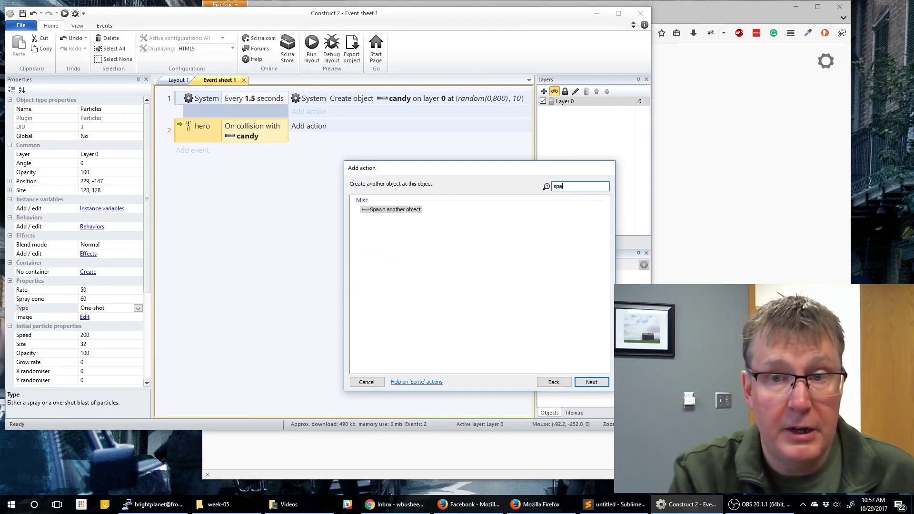
double_click(415, 210)
click(419, 220)
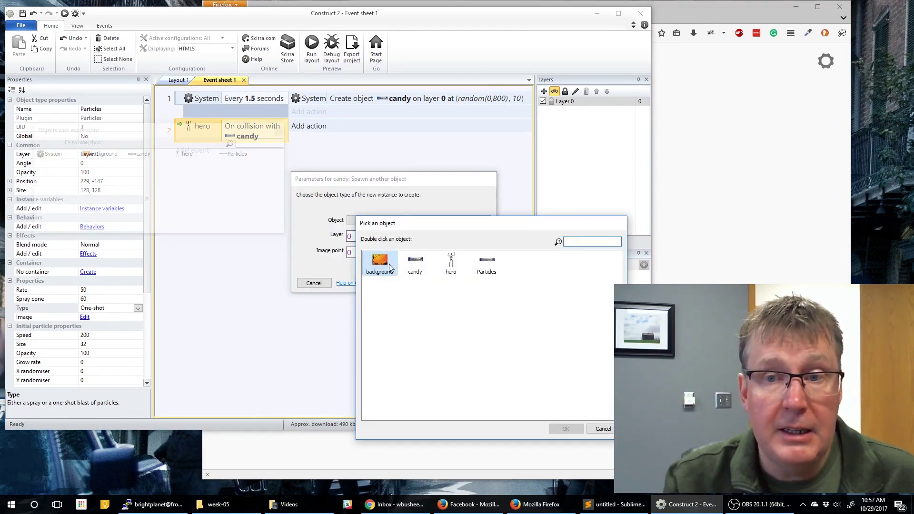
double_click(487, 261)
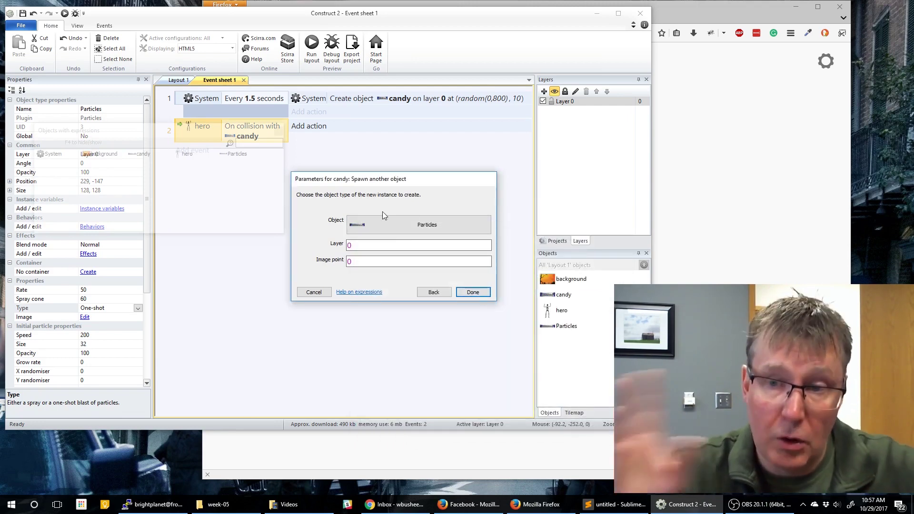
click(472, 292)
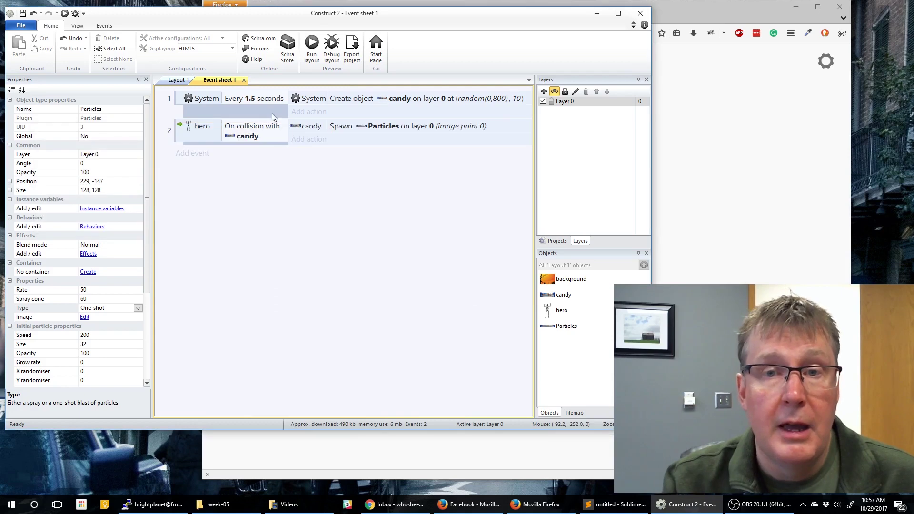
- Add a Particles action to the collision event that sets the angle to 270 degrees
click(307, 144)
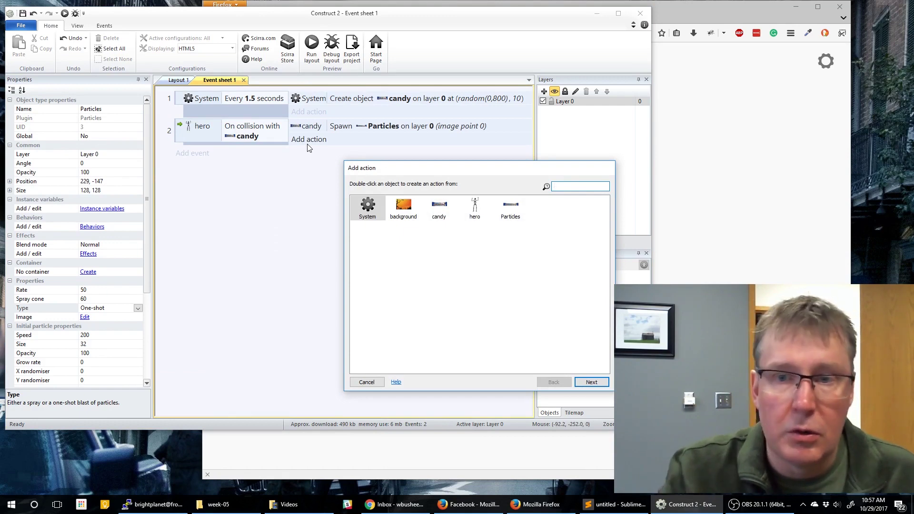
double_click(511, 208)
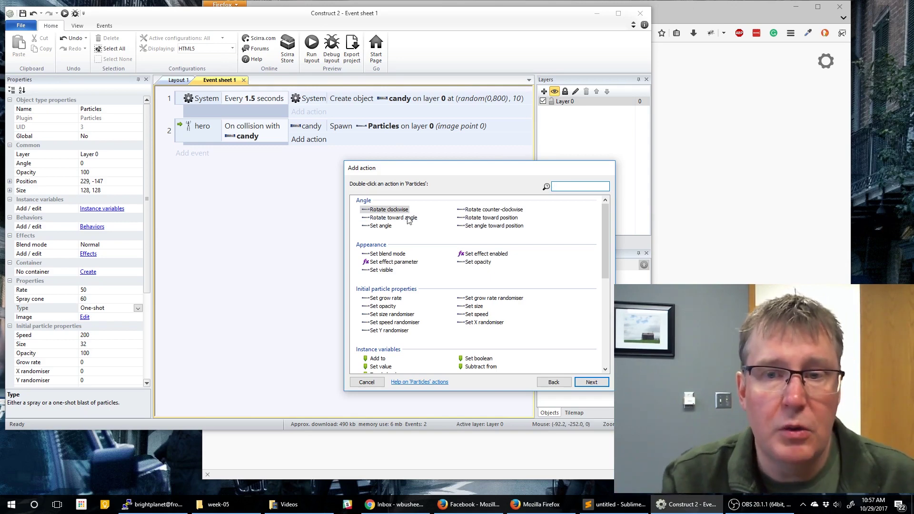
double_click(379, 226)
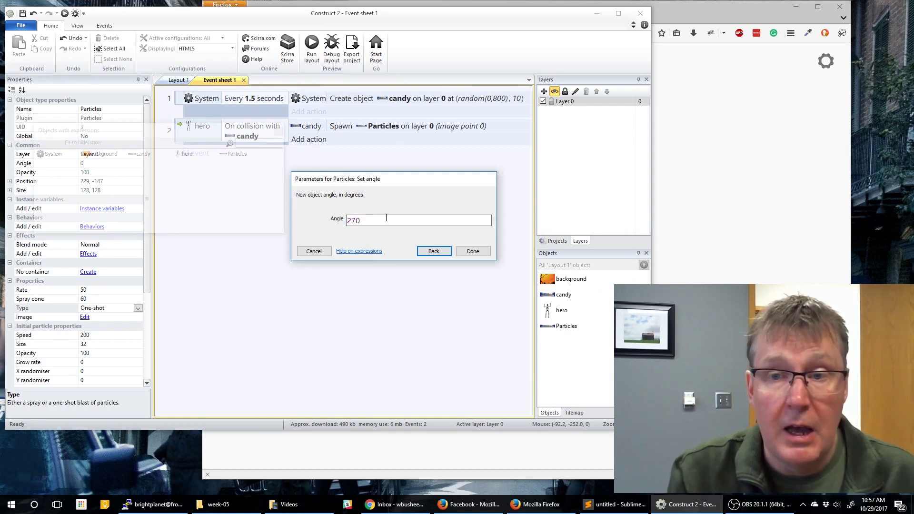
click(481, 251)
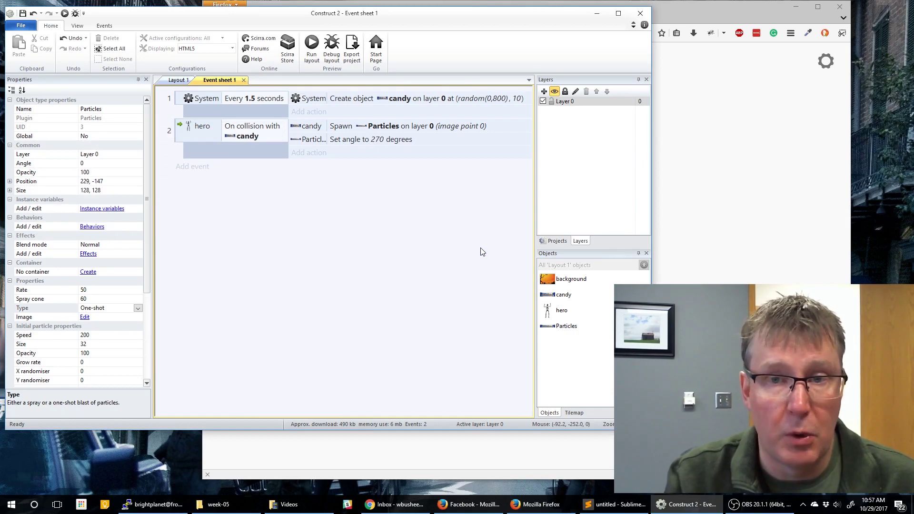
- Add a Destroy action for the candy to the hero collision event
click(318, 153)
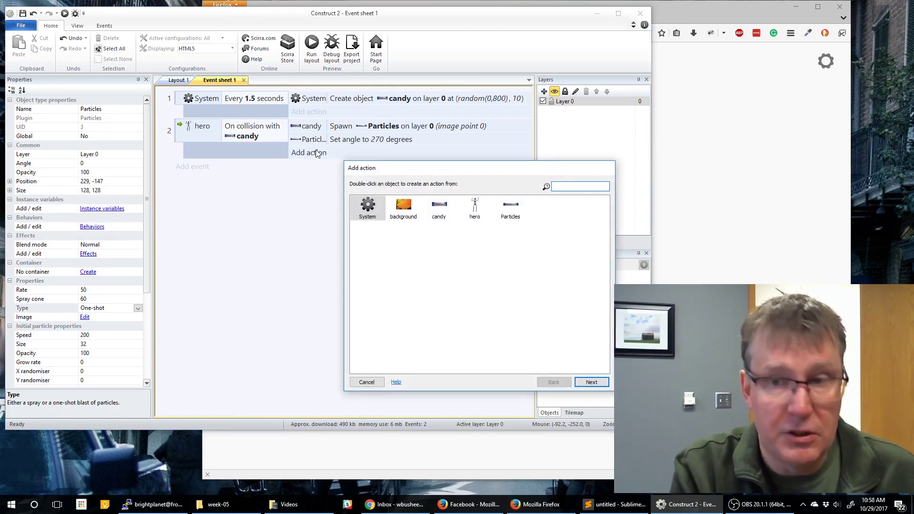
double_click(439, 206)
text(de)
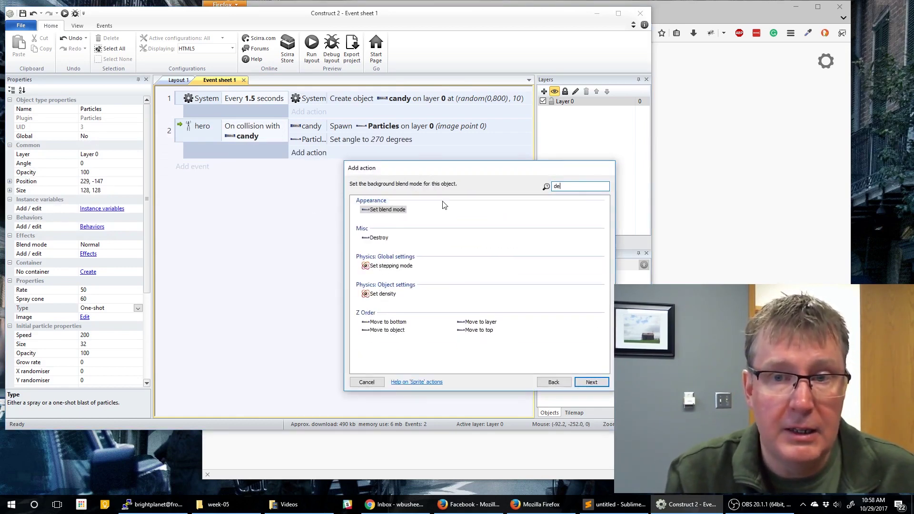
double_click(379, 238)
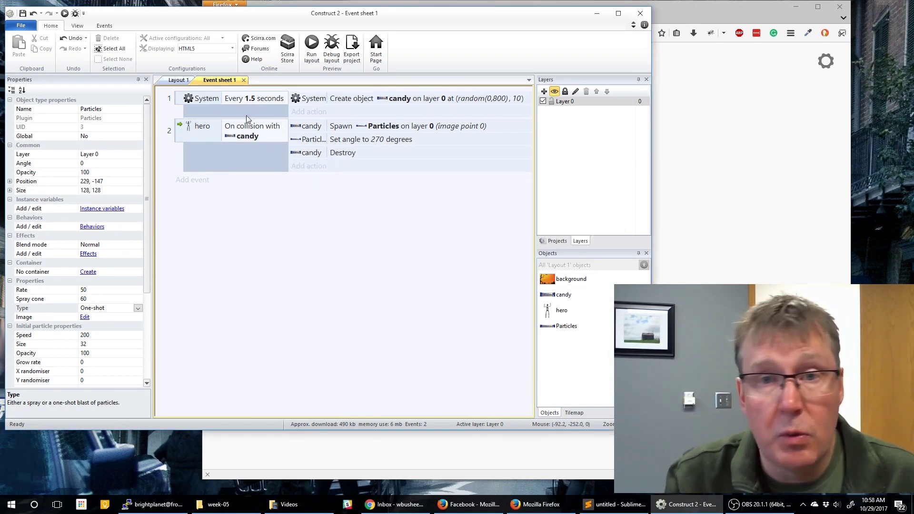
- Run the layout in the browser and move the skeleton sideways into falling candy to test the particle bursts
click(312, 45)
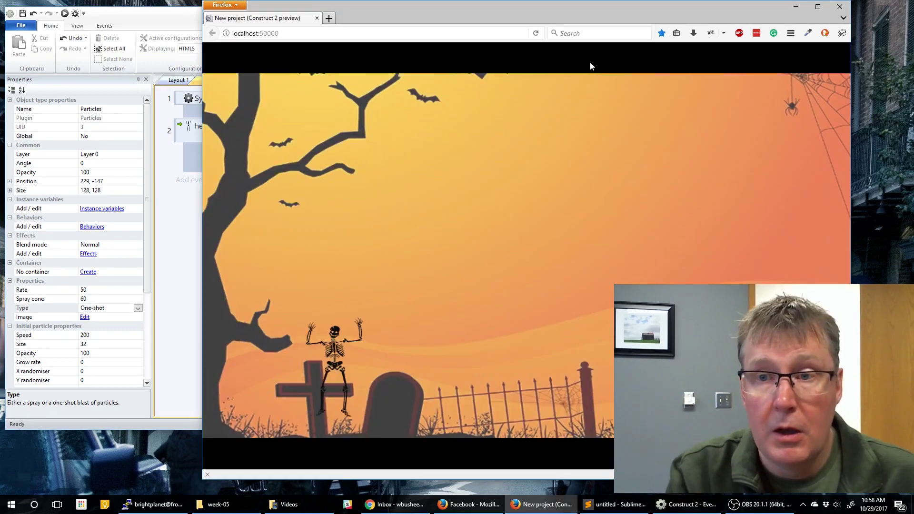
key(Right)
key(Left)
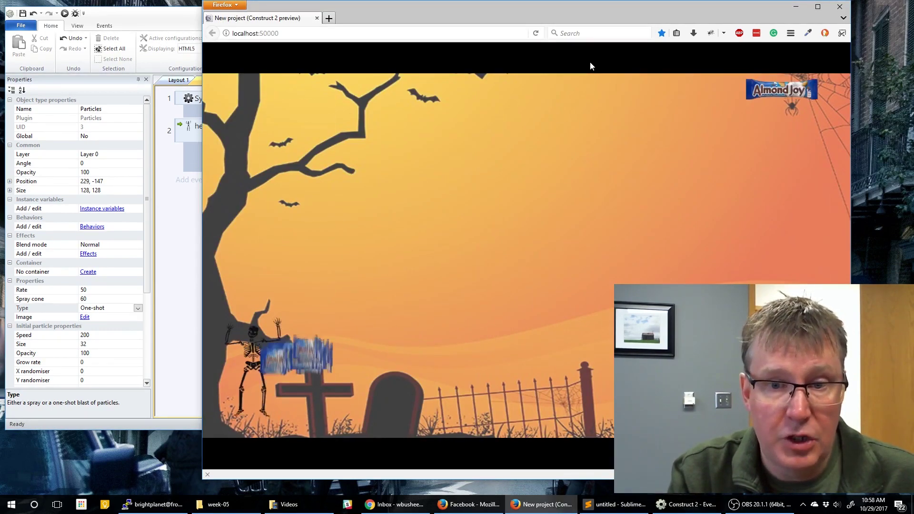
key(Right)
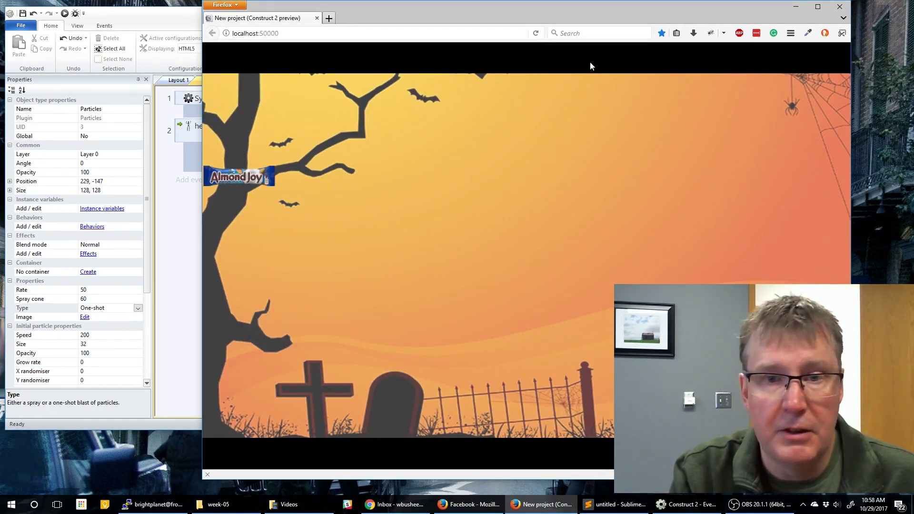
key(Left)
key(Right)
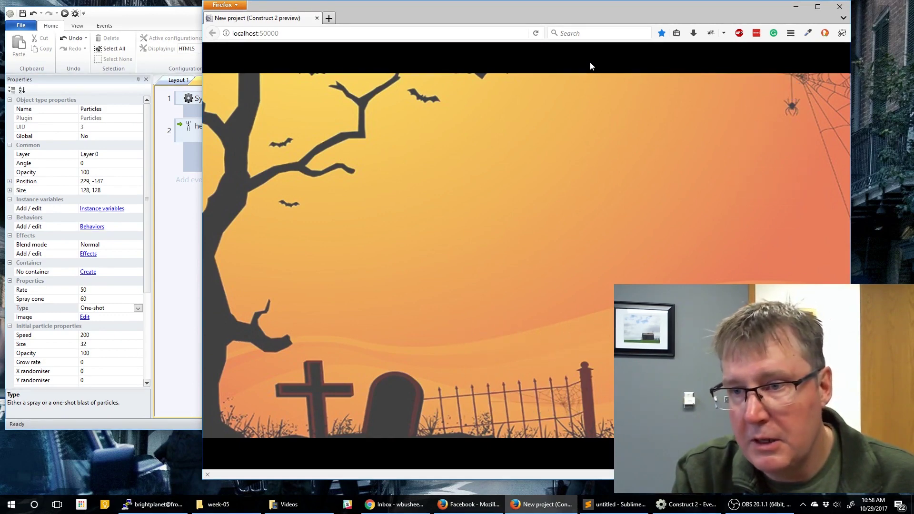
key(Left)
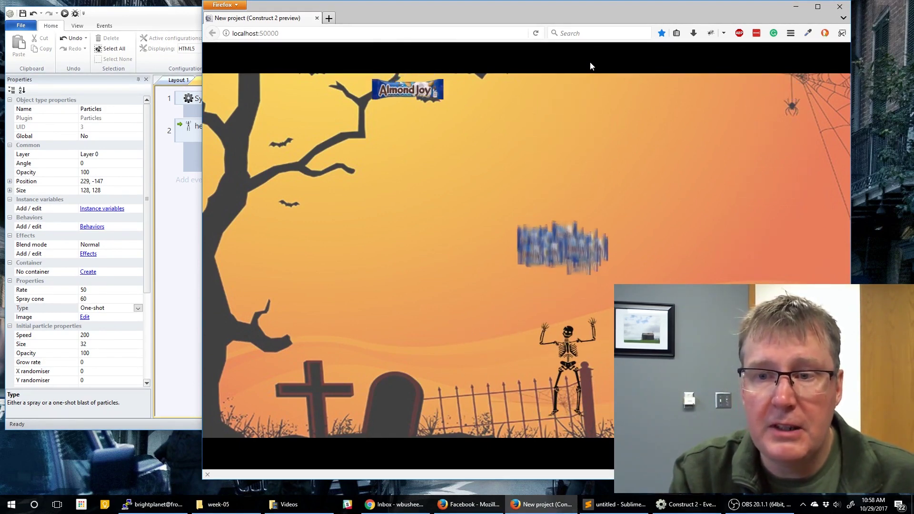
- Keep playtesting the preview by steering the skeleton left and right beneath the falling candy bars to check the collisions
key(Left)
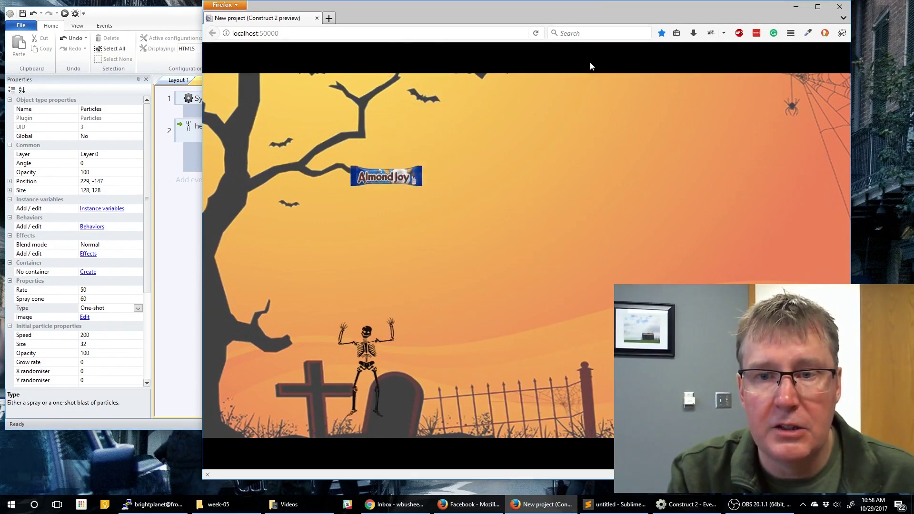
key(Right)
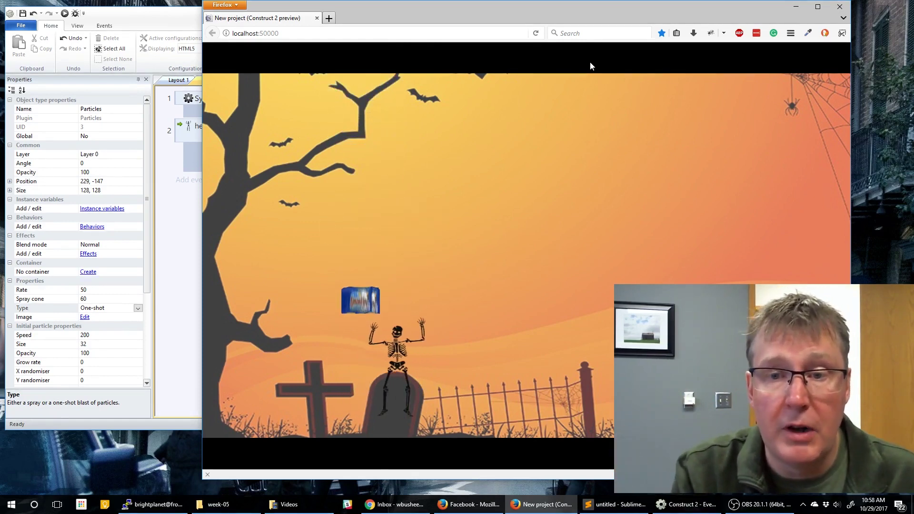
key(Left)
key(Right)
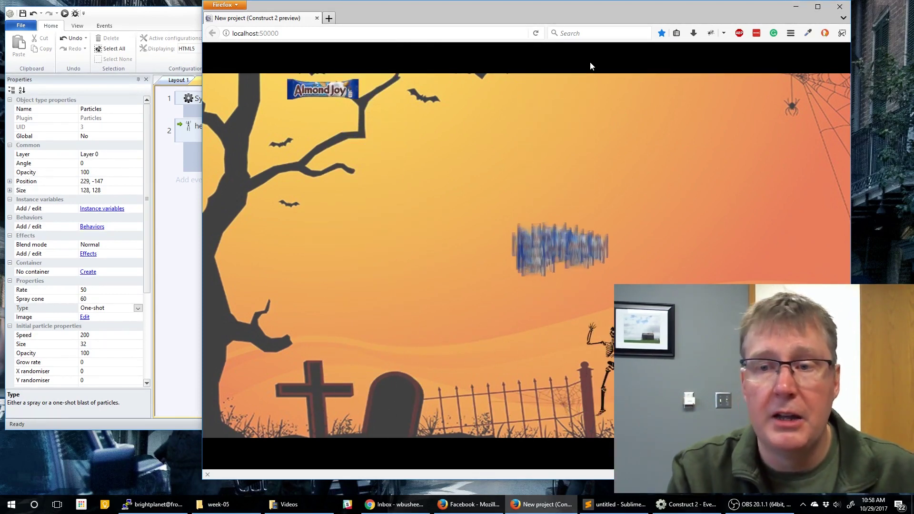
key(Left)
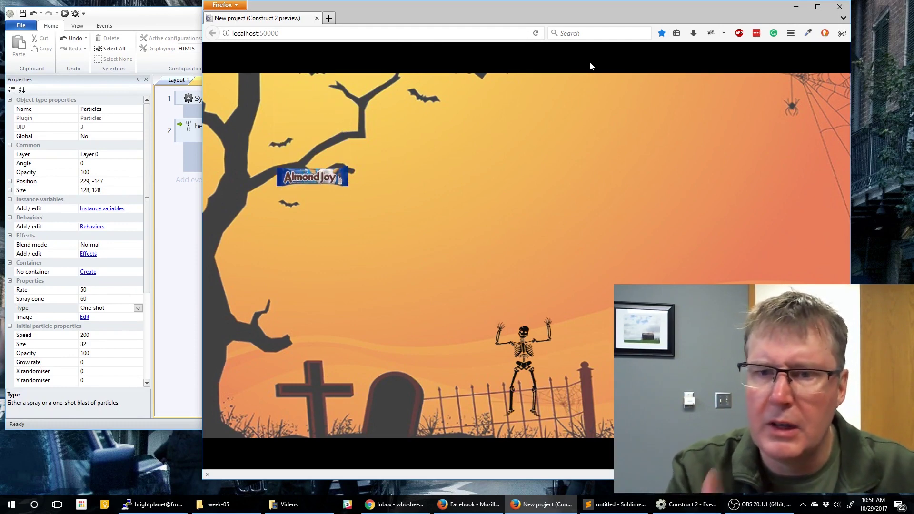
key(Left)
key(Right)
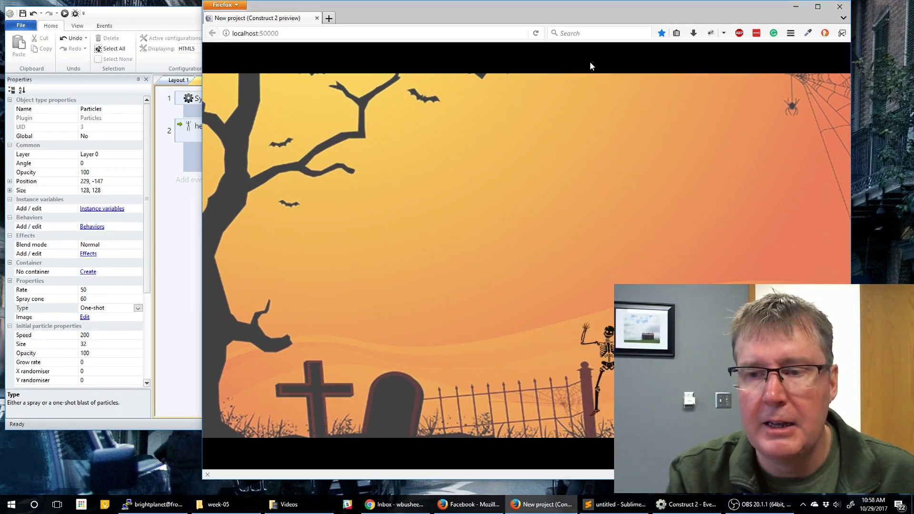
key(Right)
key(Left)
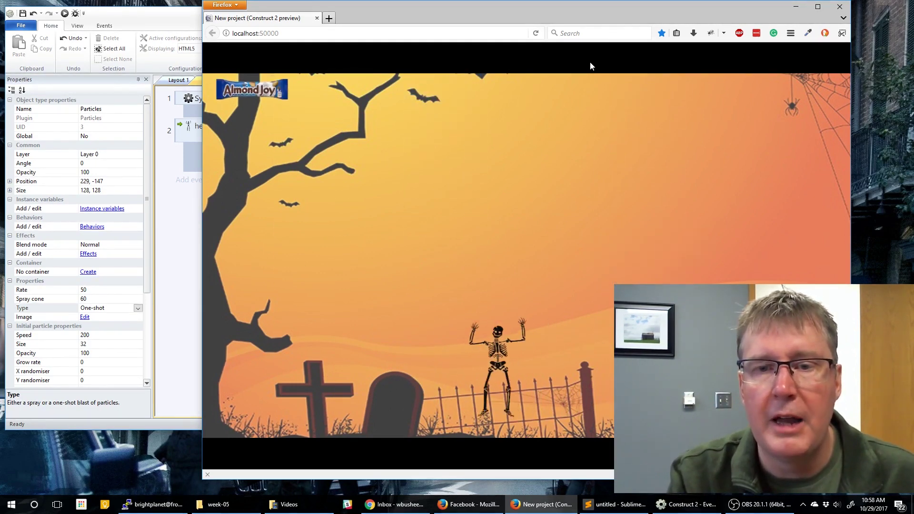
key(Left)
key(Right)
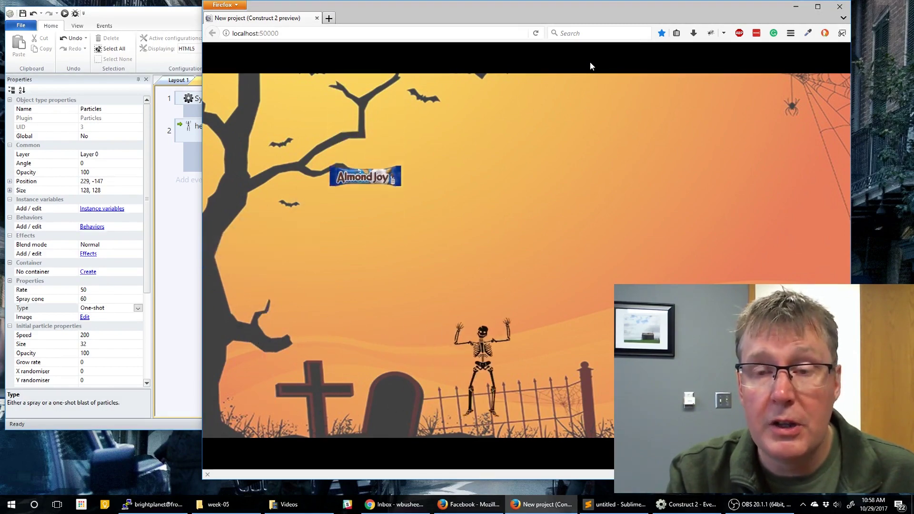
key(Left)
key(Right)
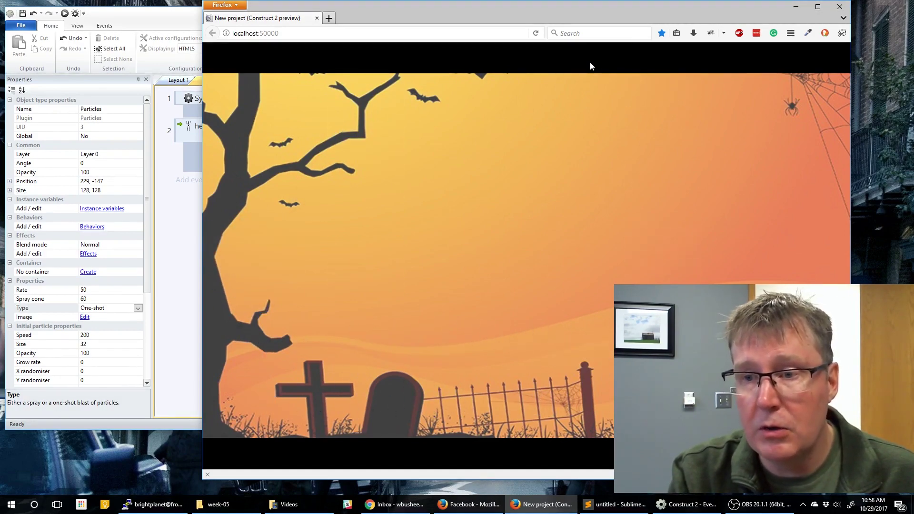
key(Left)
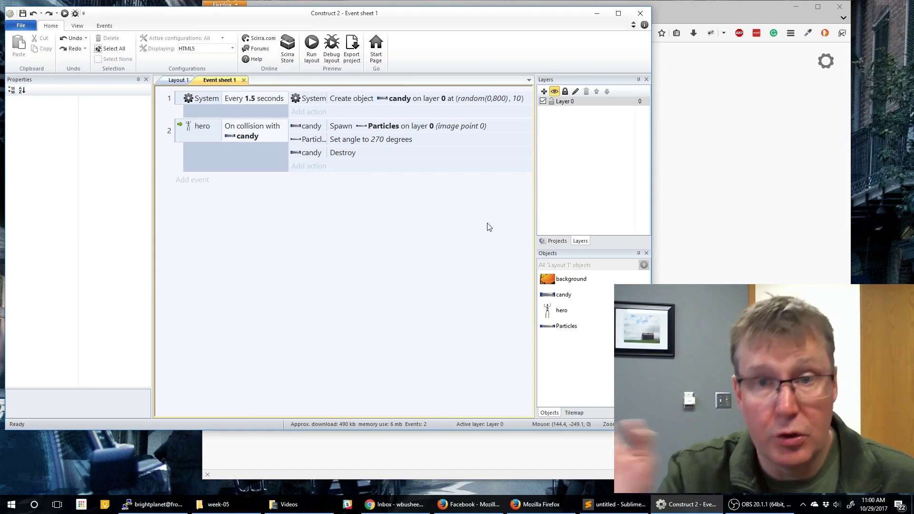
- Insert a new Sprite in the empty area above the background in Layout 1 and load bone.png as its image
click(177, 80)
right_click(389, 118)
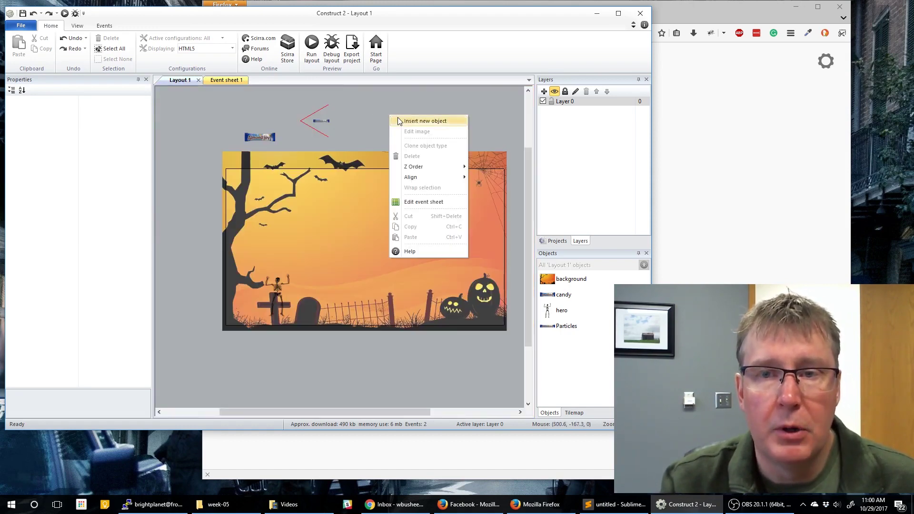
click(413, 121)
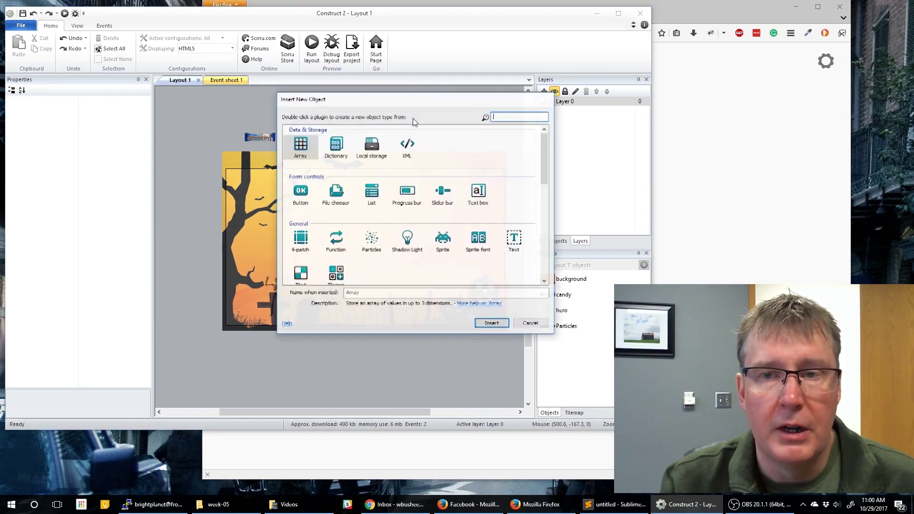
double_click(444, 243)
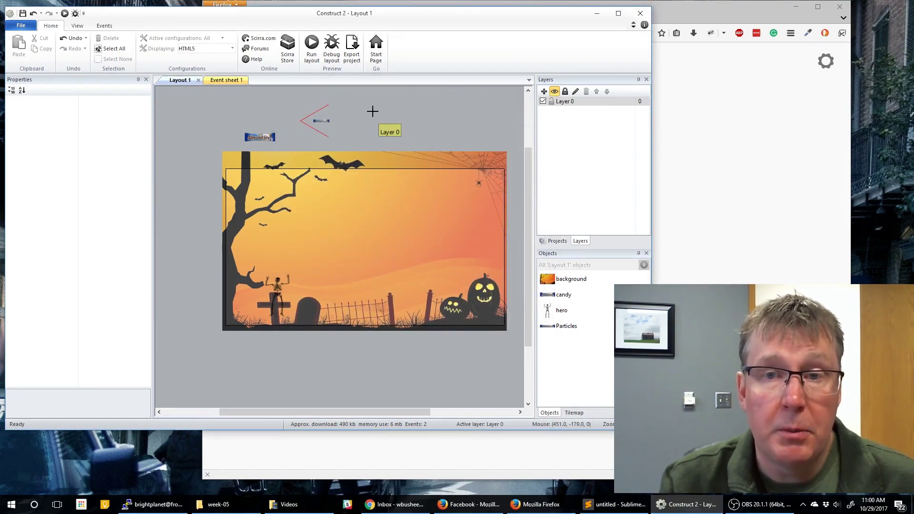
click(384, 114)
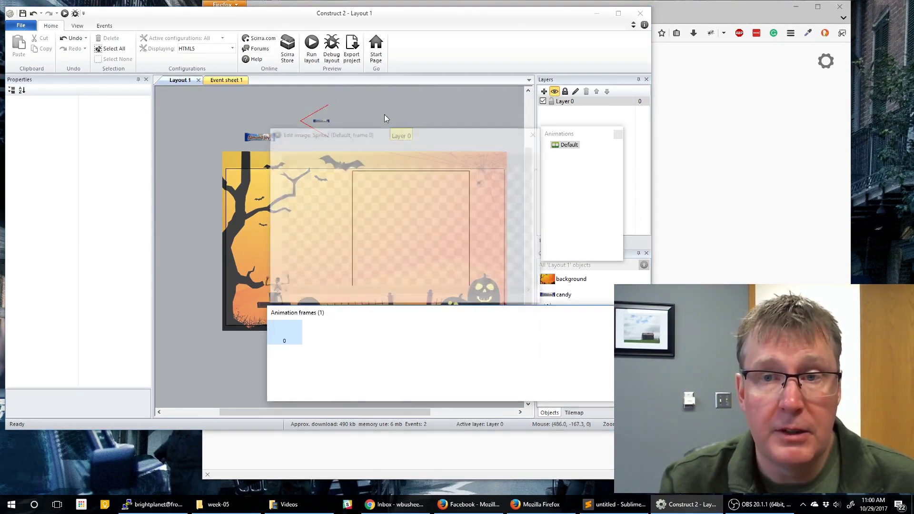
click(285, 147)
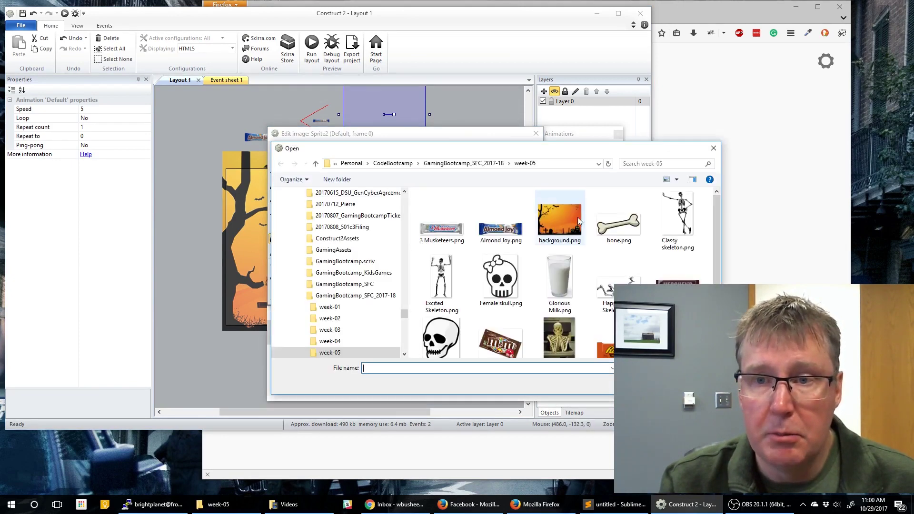
click(619, 224)
double_click(620, 230)
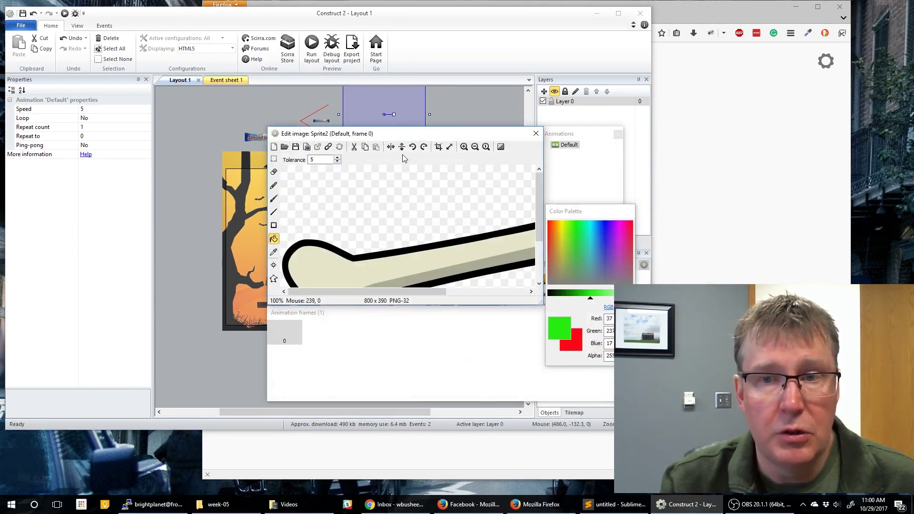
- Resize the bone image canvas to 200 by 100 pixels with the image stretched, and close the image editor
click(448, 149)
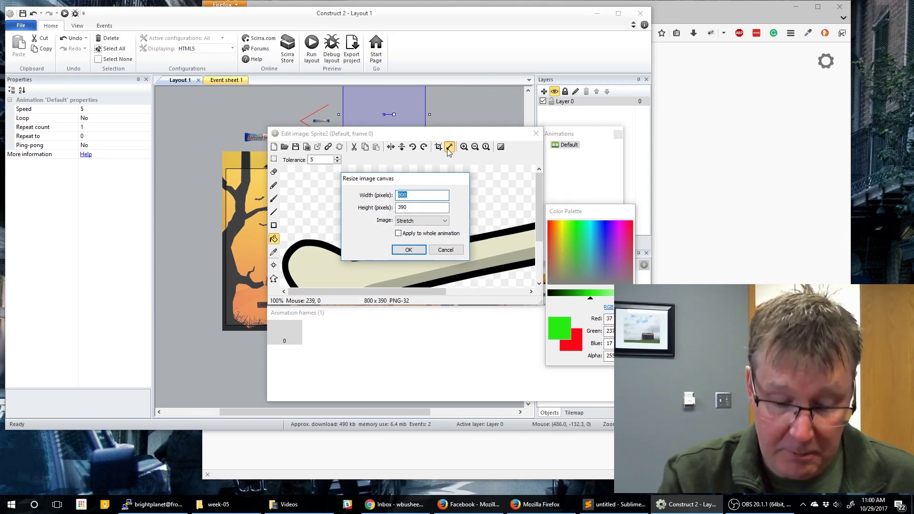
text(200)
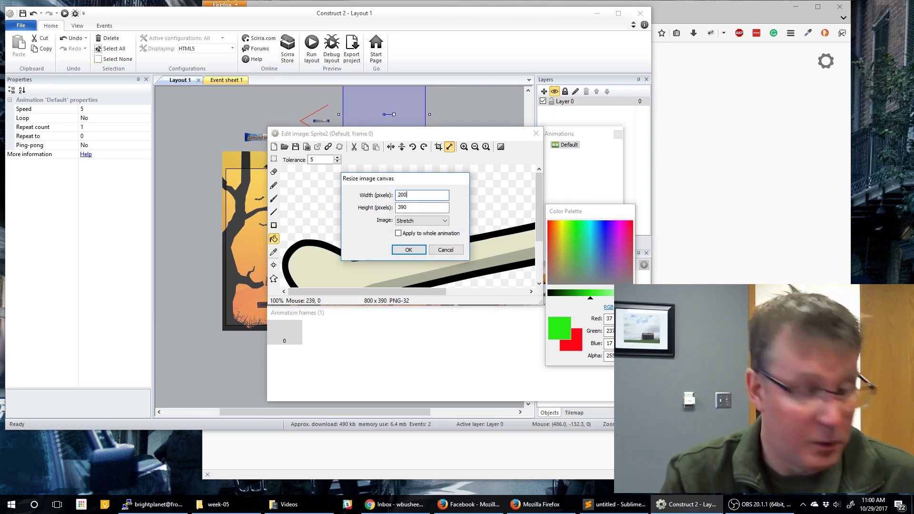
key(Tab)
text(100)
key(Return)
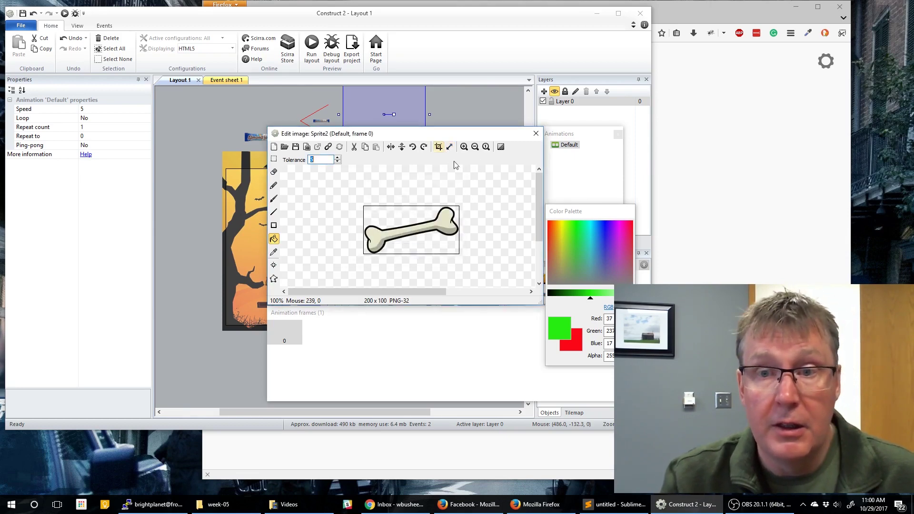
click(536, 134)
- Position the bone sprite above the background at about 435, -141 and rename it bullet
mouse_move(377, 129)
mouse_down()
mouse_move(324, 179)
mouse_move(373, 136)
mouse_move(346, 135)
mouse_move(387, 117)
mouse_move(363, 130)
mouse_up()
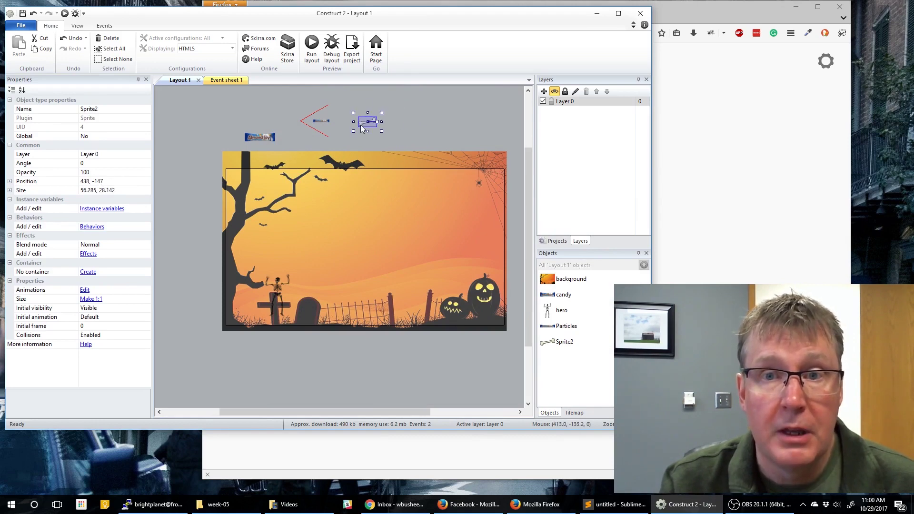
click(110, 109)
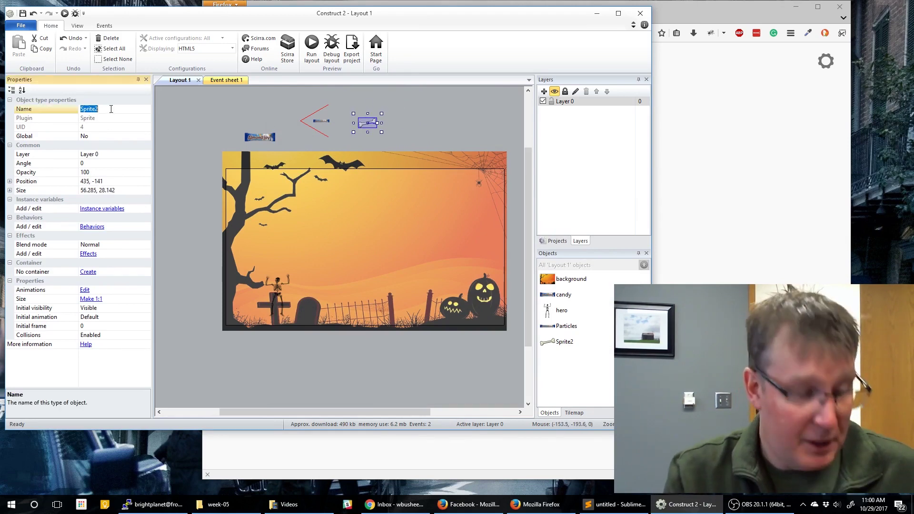
text(bullet)
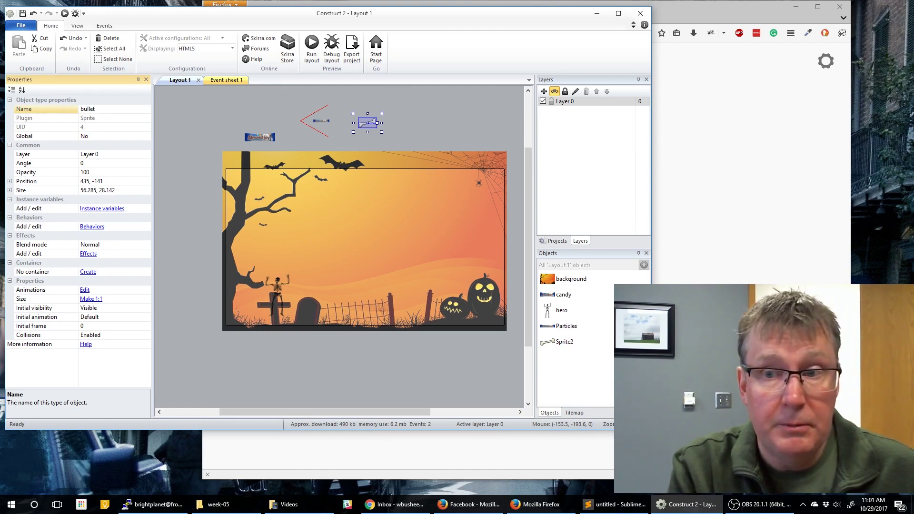
key(Return)
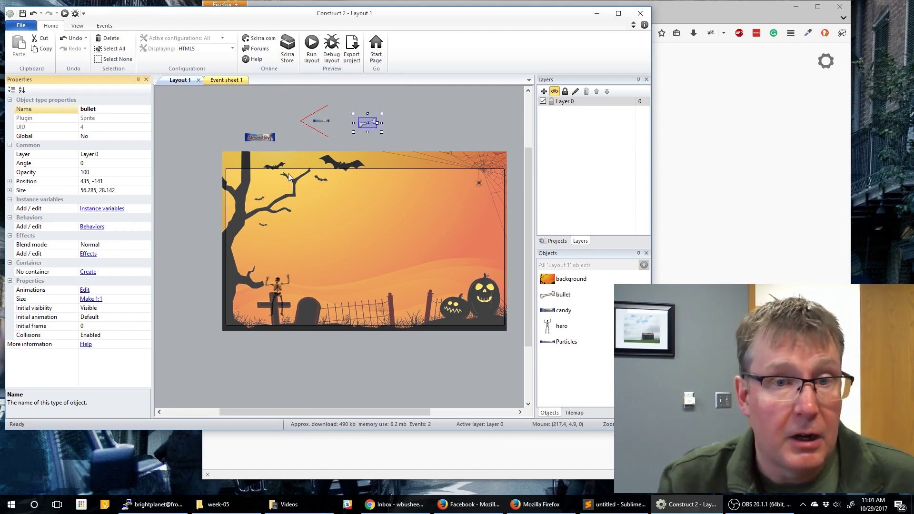
- Add the Bullet and Destroy outside layout behaviors to the bullet sprite
click(92, 227)
click(290, 183)
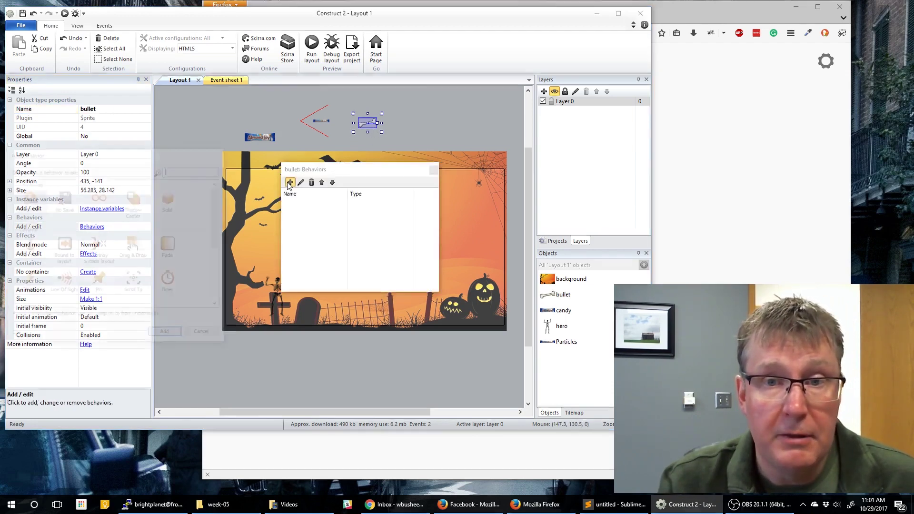
scroll(74, 270, down, 5)
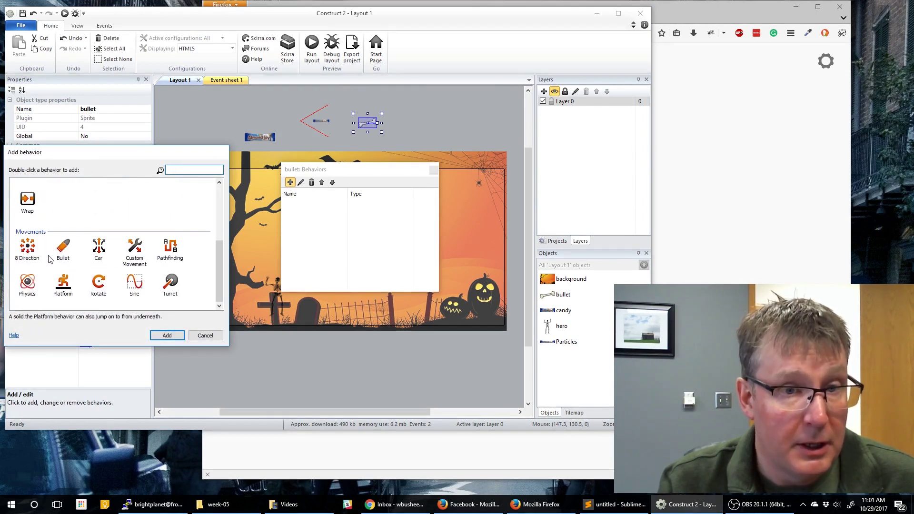
double_click(67, 263)
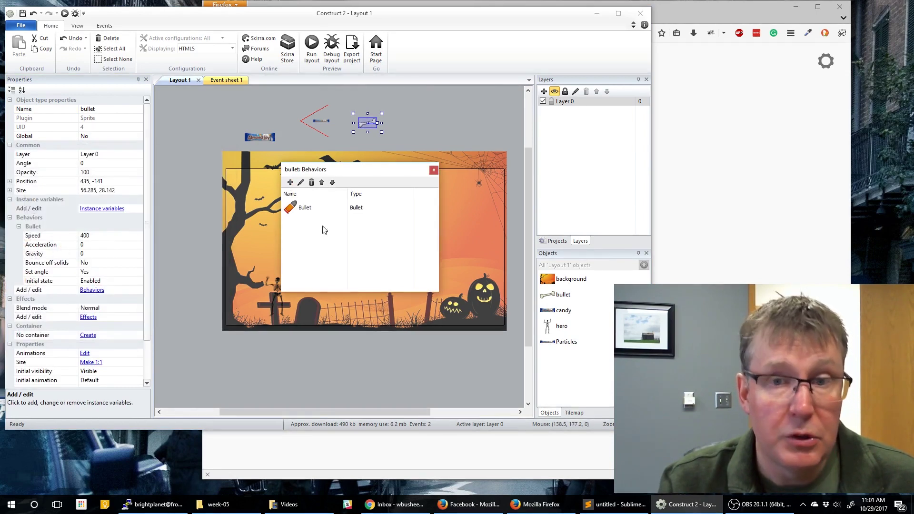
click(290, 182)
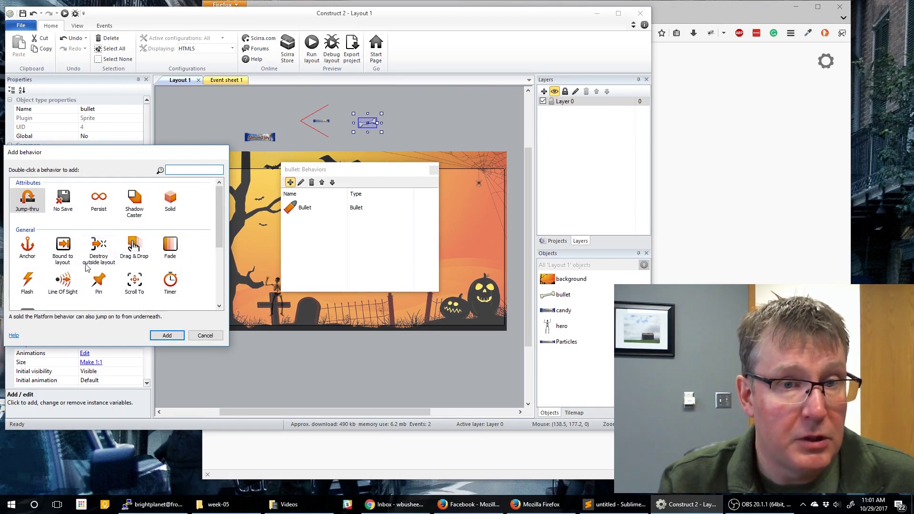
double_click(97, 253)
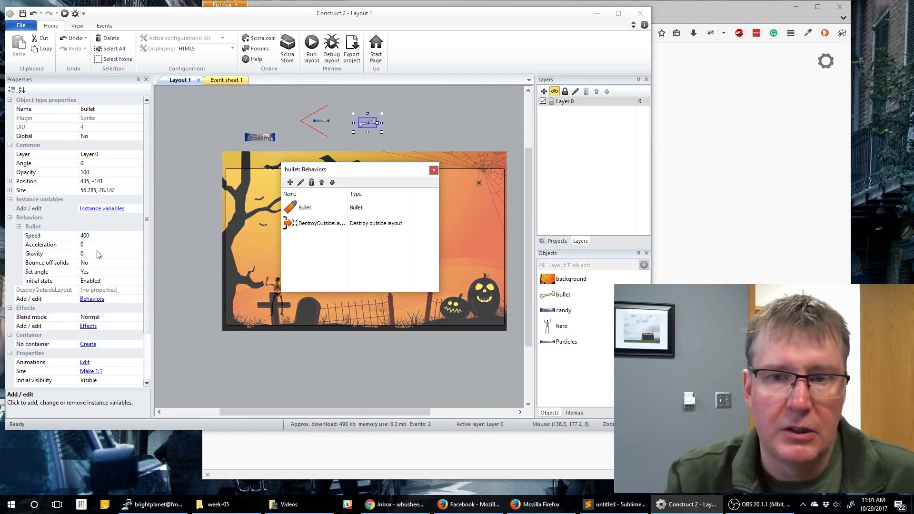
click(433, 170)
scroll(119, 252, down, 2)
scroll(133, 251, up, 2)
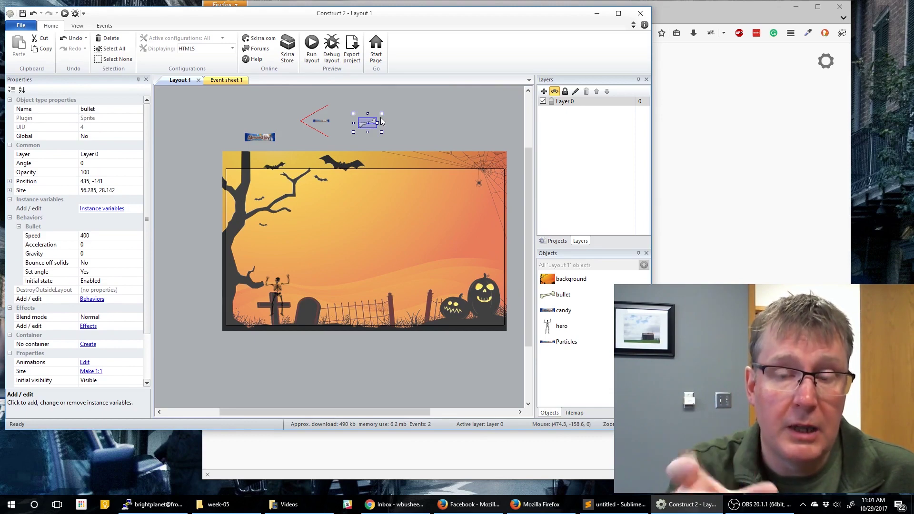
- Add the Rotate behavior to the bullet sprite
click(93, 299)
click(290, 182)
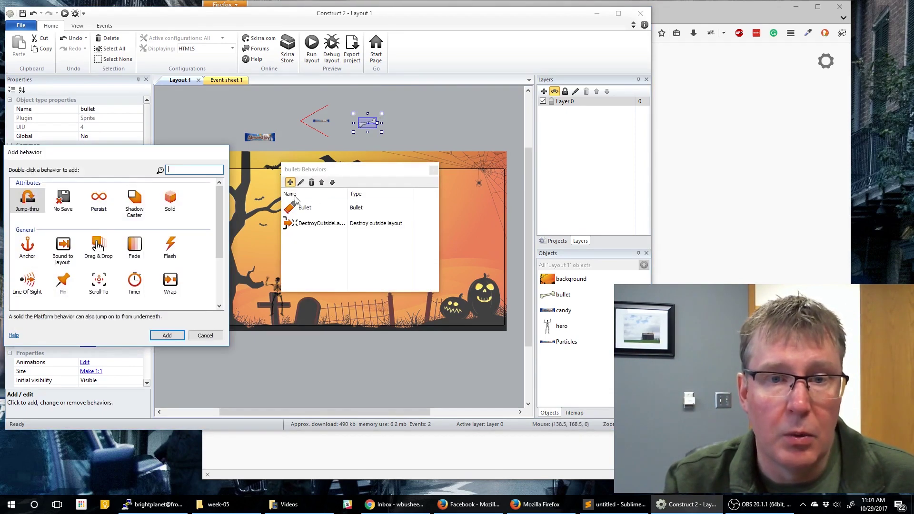
scroll(85, 243, down, 3)
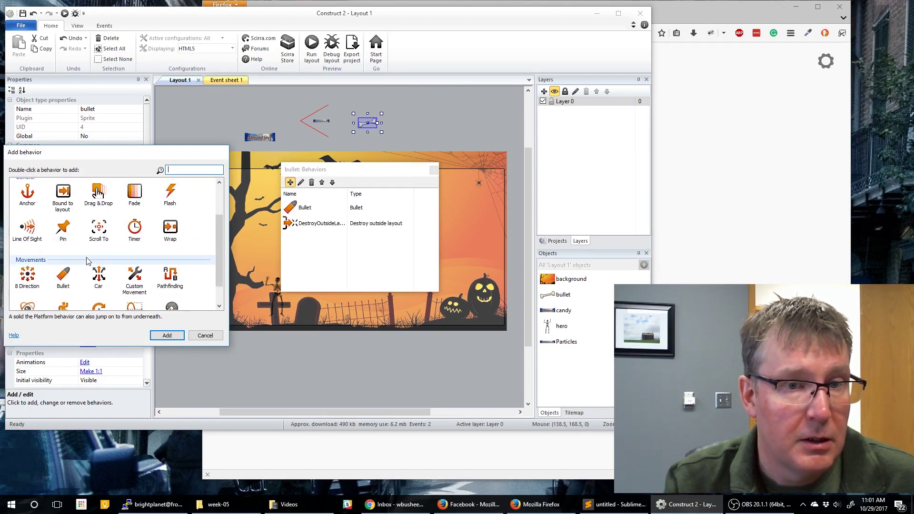
double_click(97, 285)
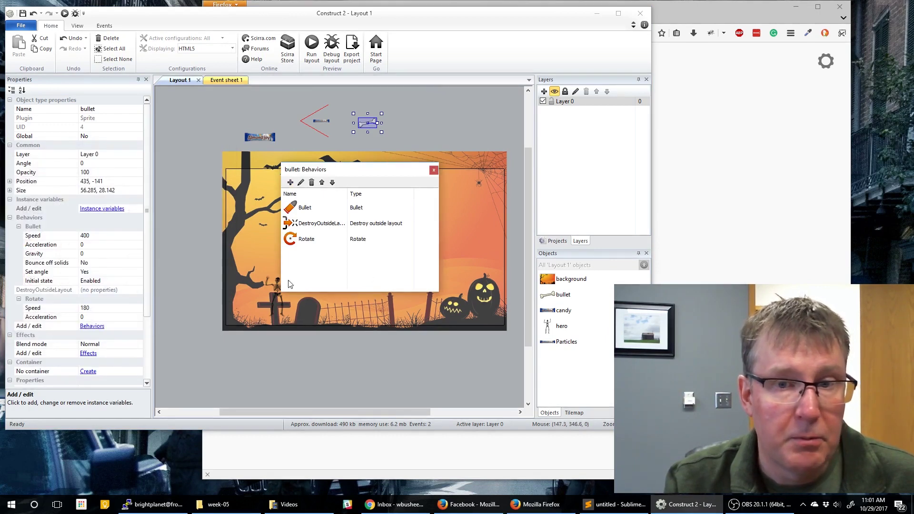
- Insert a Keyboard object into the project and return to Event sheet 1
click(184, 109)
right_click(184, 108)
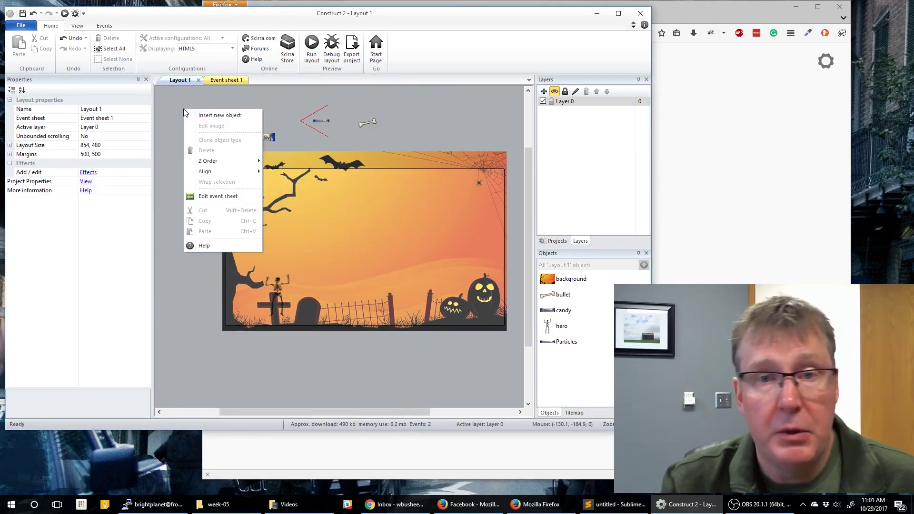
click(212, 114)
scroll(373, 191, down, 3)
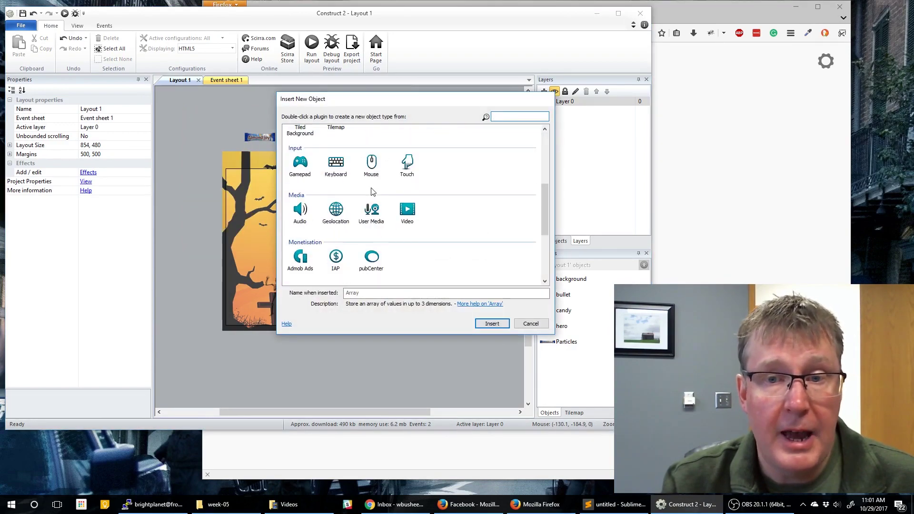
double_click(334, 163)
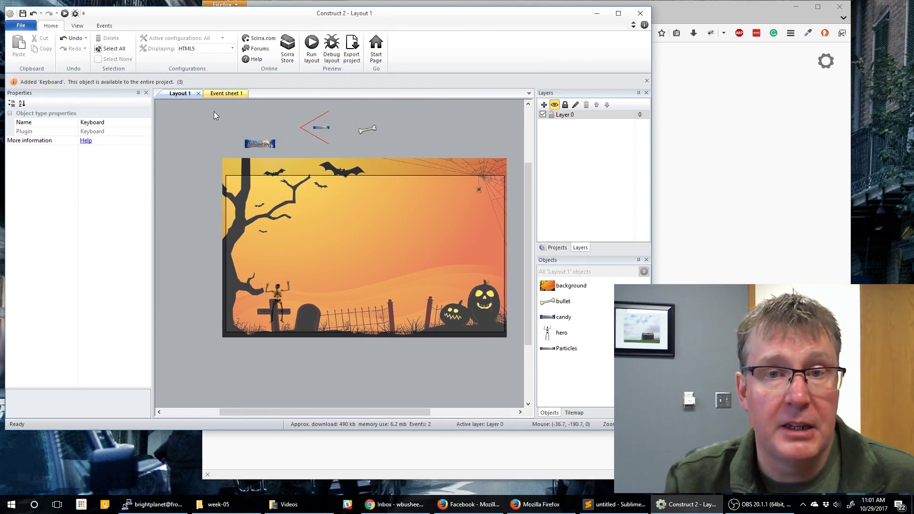
click(223, 94)
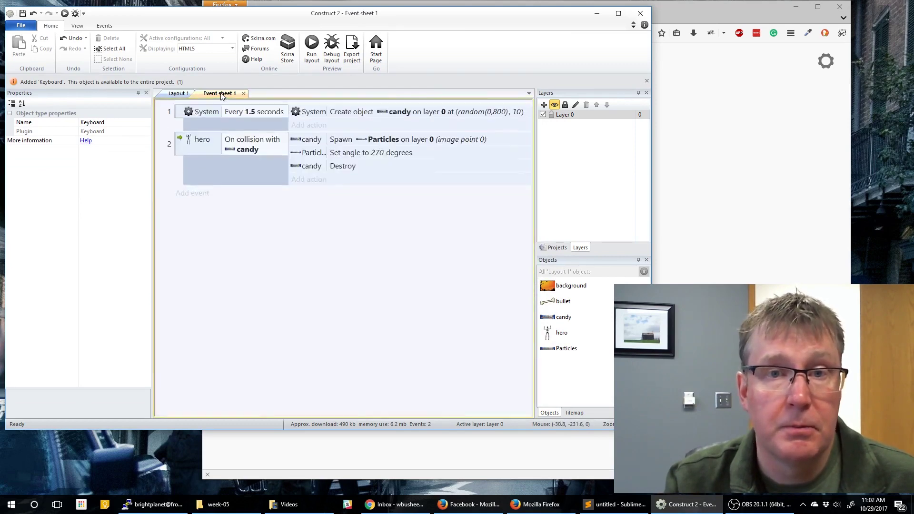
- Add a Keyboard "On key pressed" event for the Space key to the event sheet
click(193, 181)
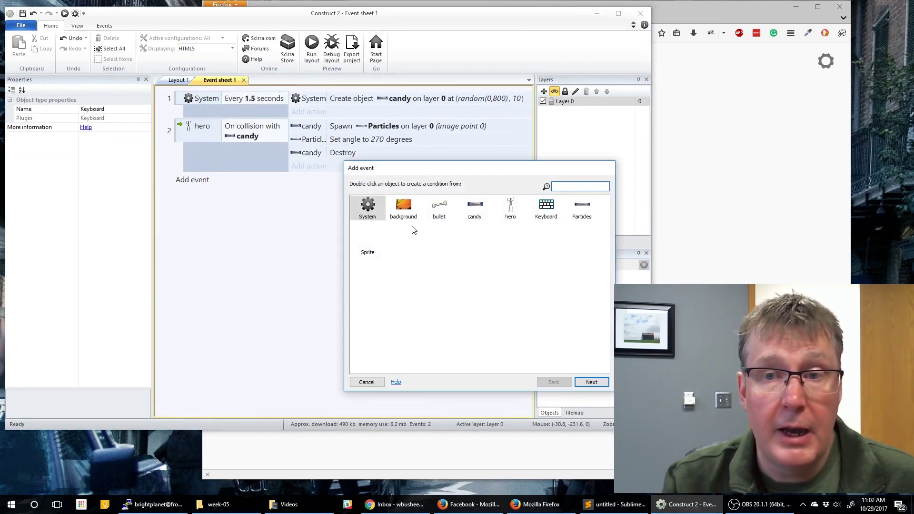
double_click(552, 208)
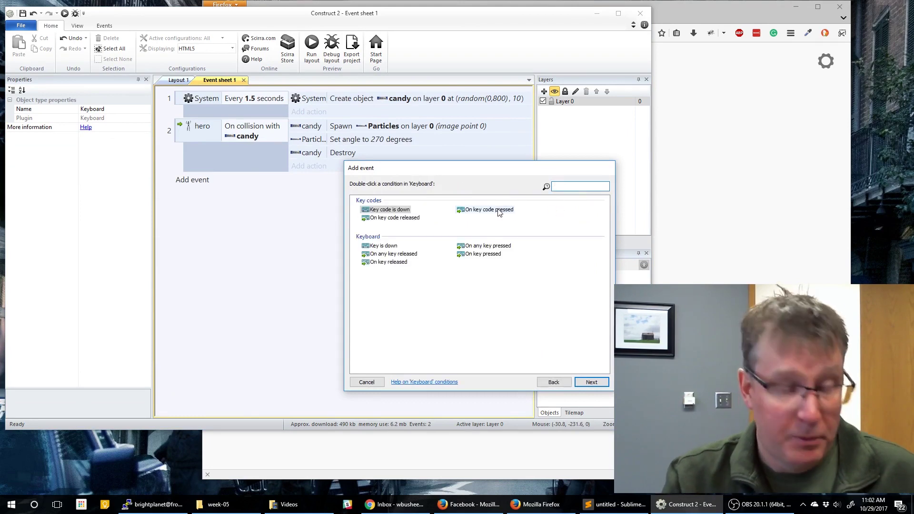
text(on ke)
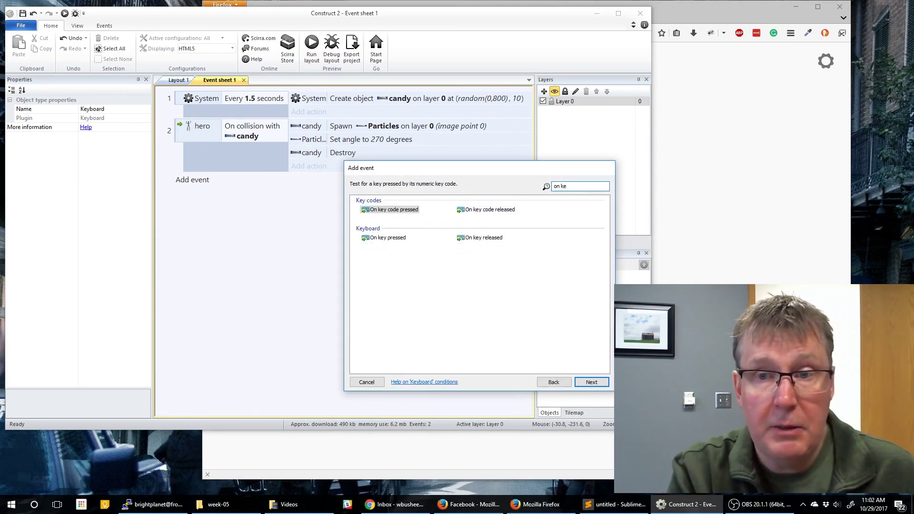
double_click(388, 237)
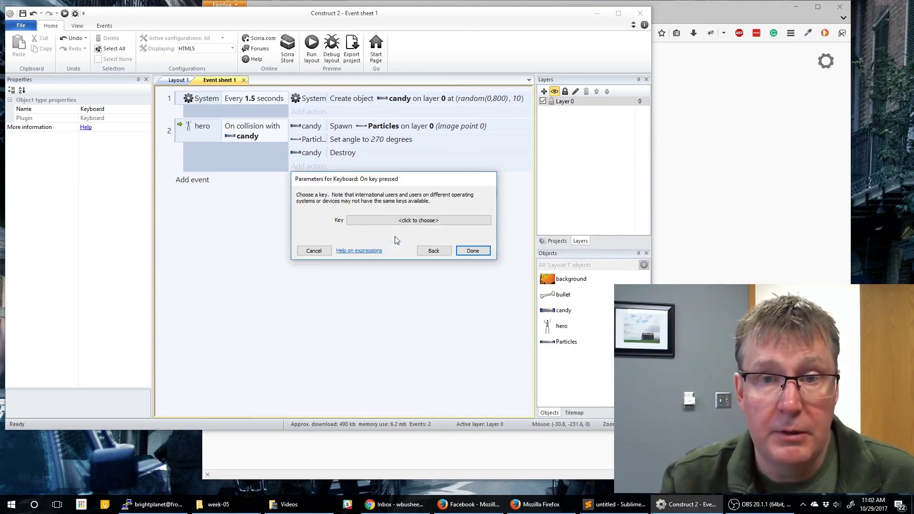
click(419, 220)
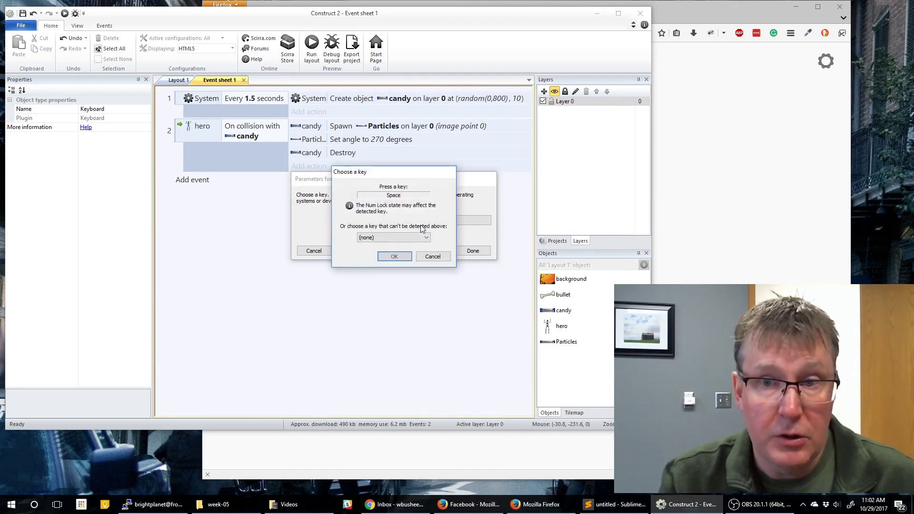
click(395, 257)
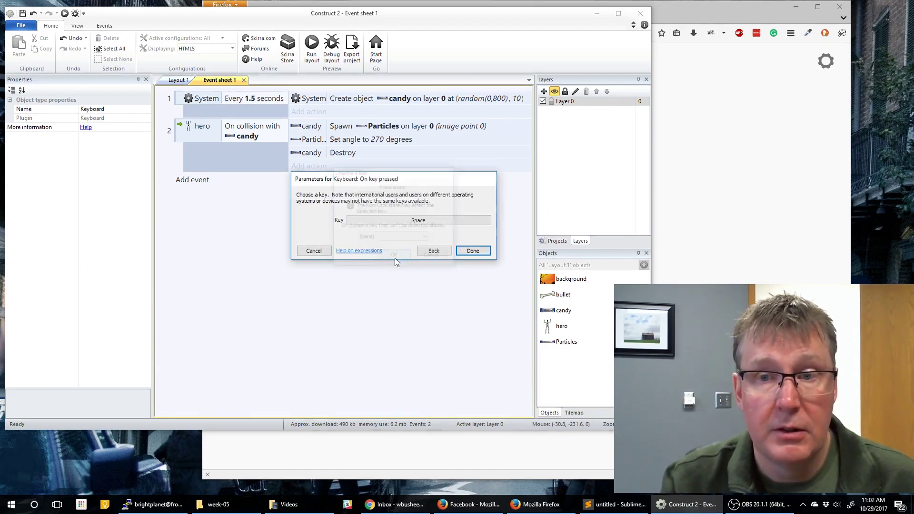
click(470, 253)
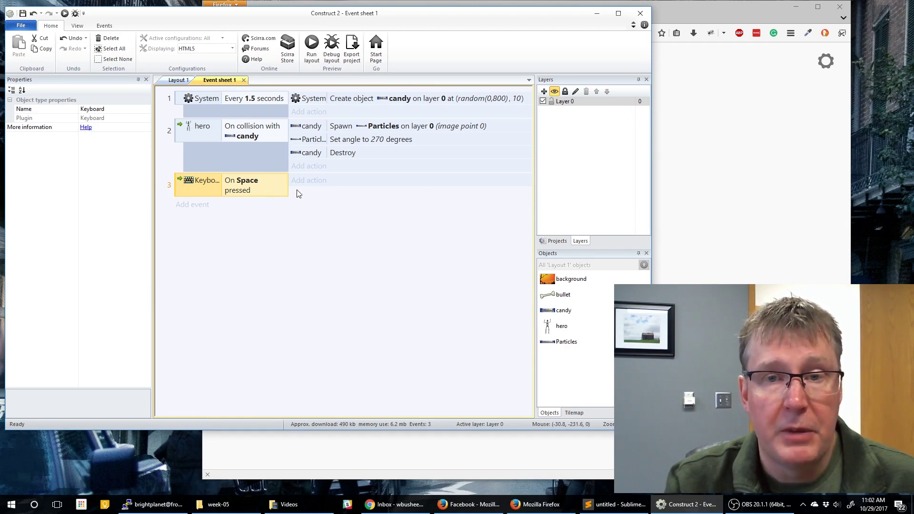
- Add an action to the Space event that makes the hero spawn the bullet on layer 0 at image point 0
click(310, 185)
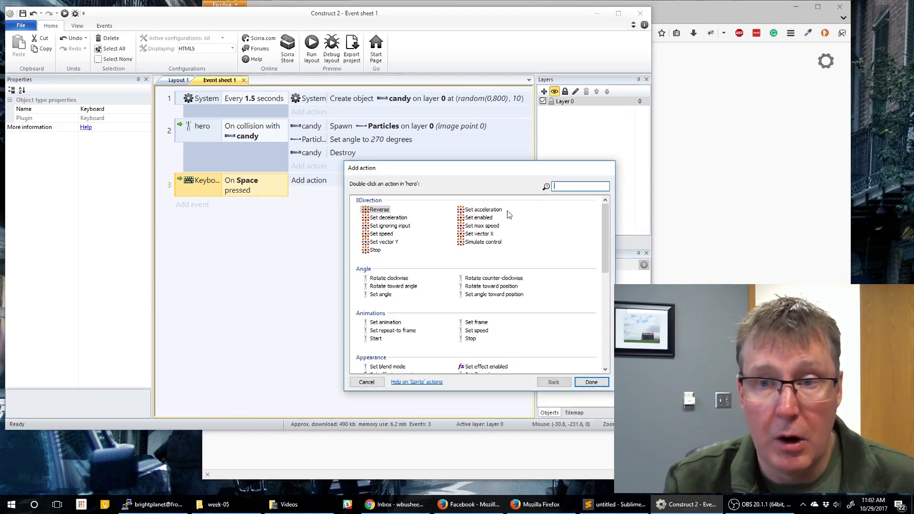
double_click(510, 208)
text(spawn)
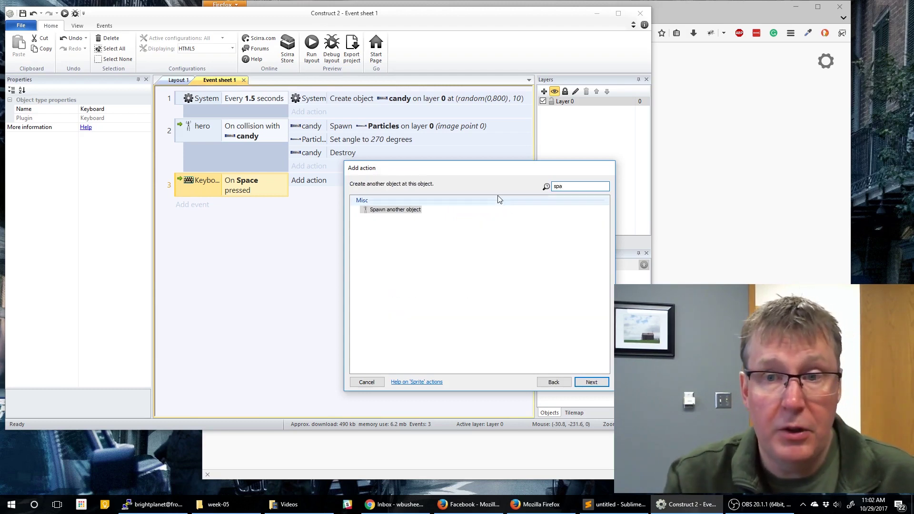
double_click(395, 210)
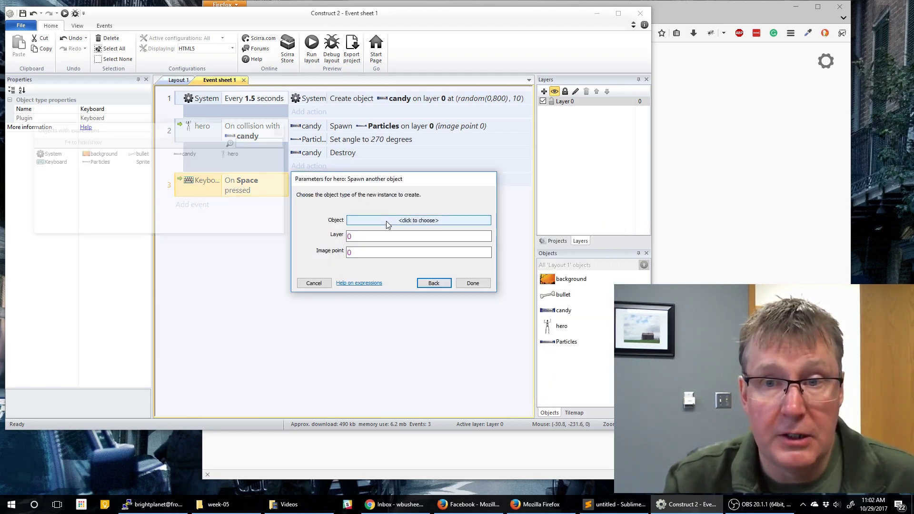
click(386, 221)
double_click(417, 260)
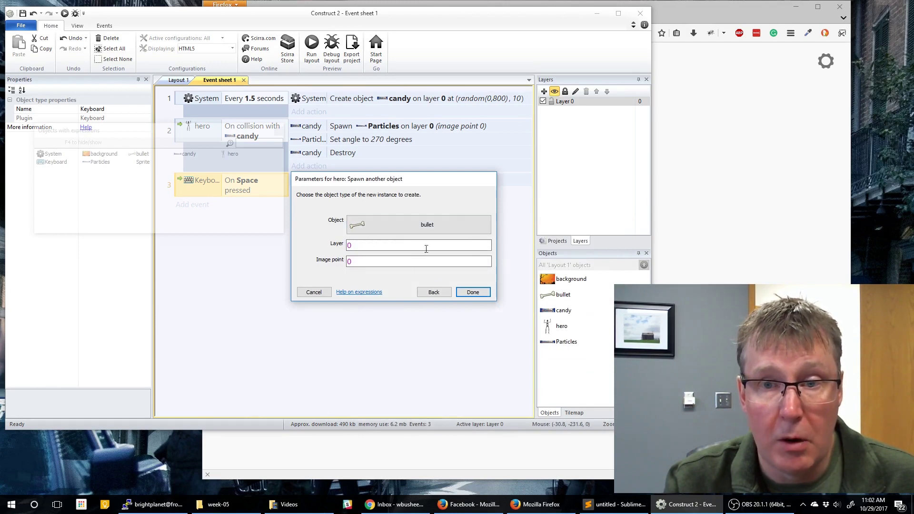
click(473, 292)
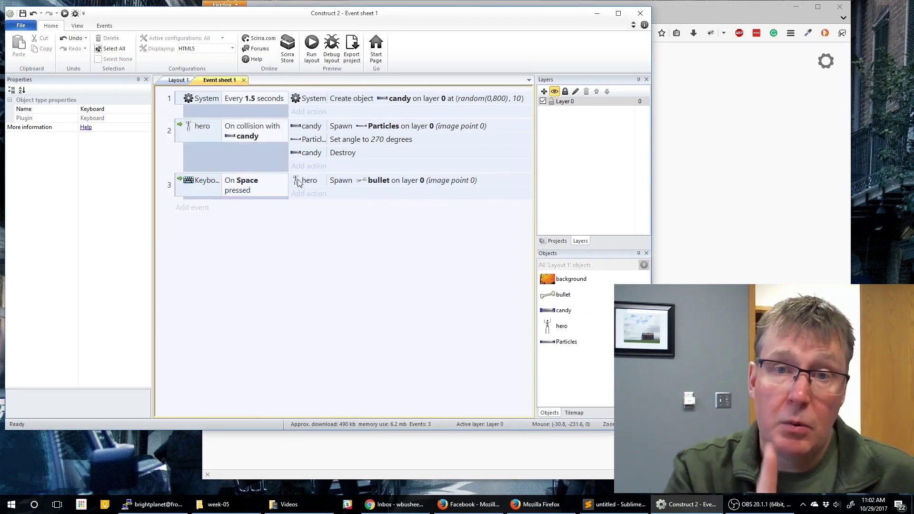
- Add a bullet action to the Space event that sets the Bullet angle of motion to 270 degrees
click(312, 199)
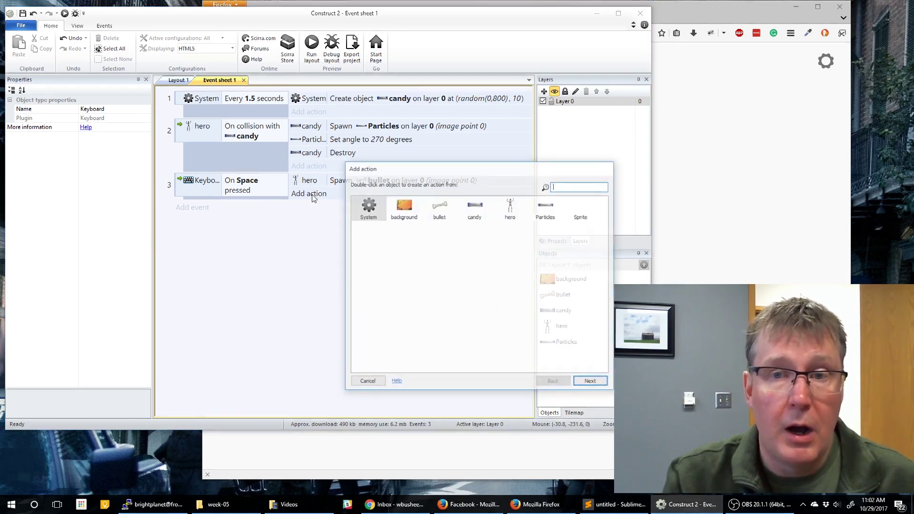
text(bullet)
key(Return)
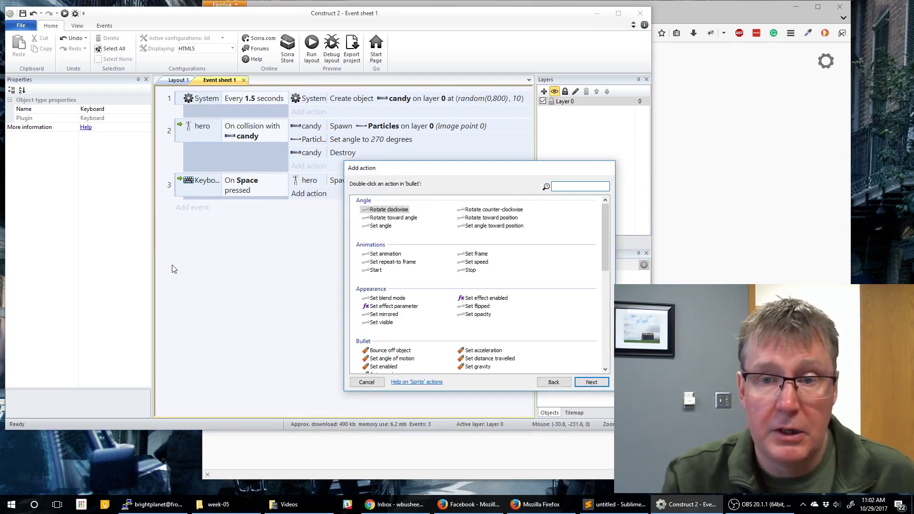
scroll(387, 285, down, 2)
double_click(391, 317)
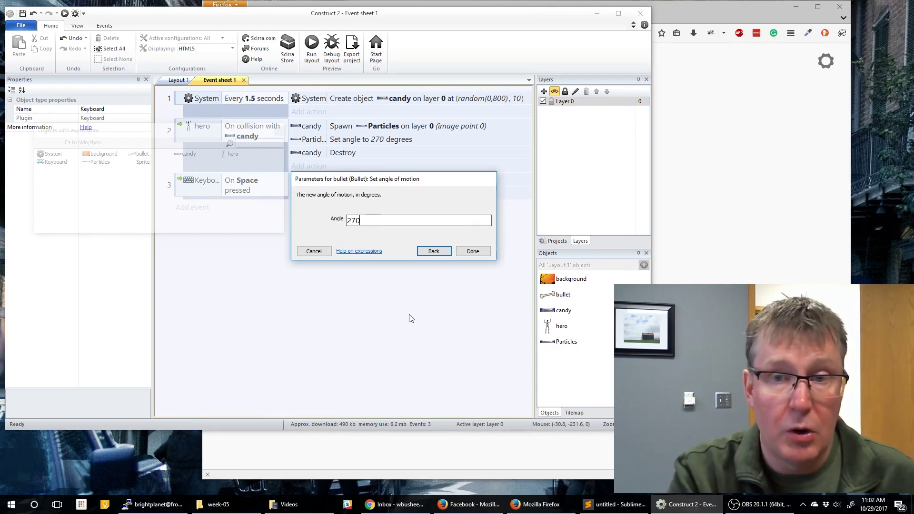
click(483, 251)
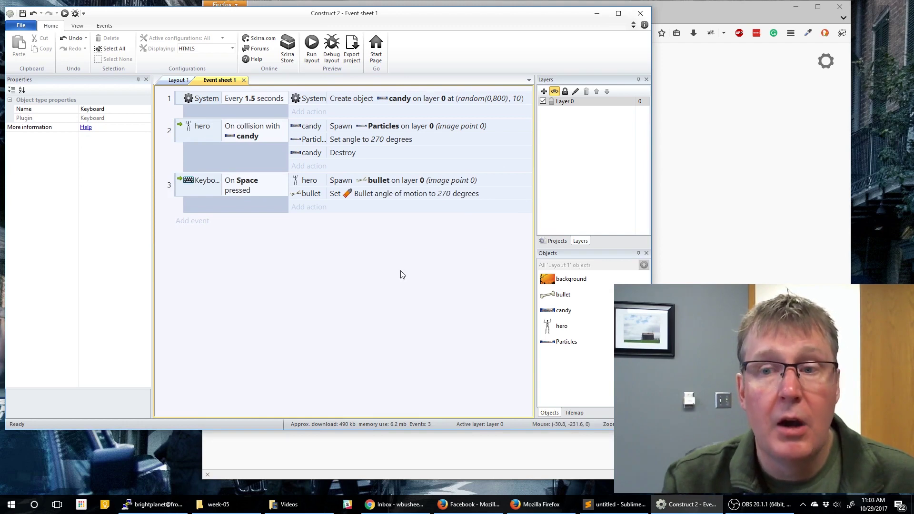
- Run the layout and test moving the skeleton sideways while firing bones with Space
click(313, 55)
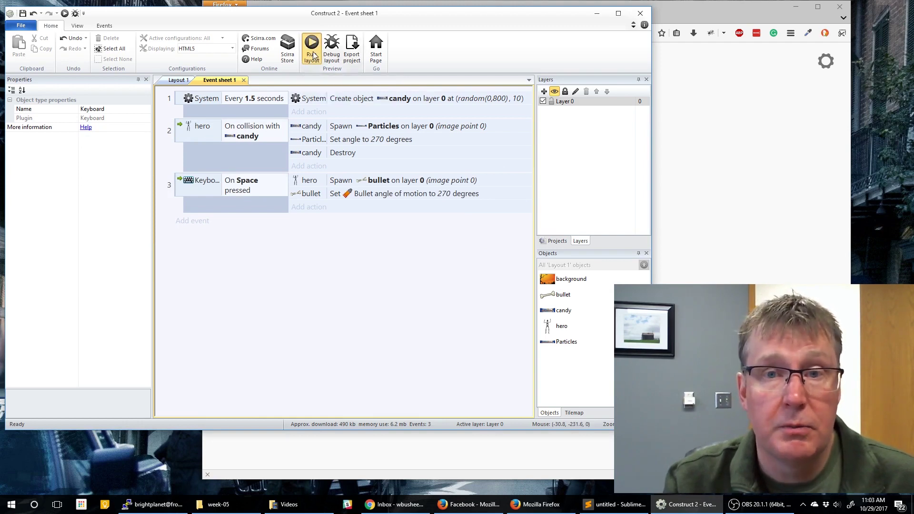
key(Right)
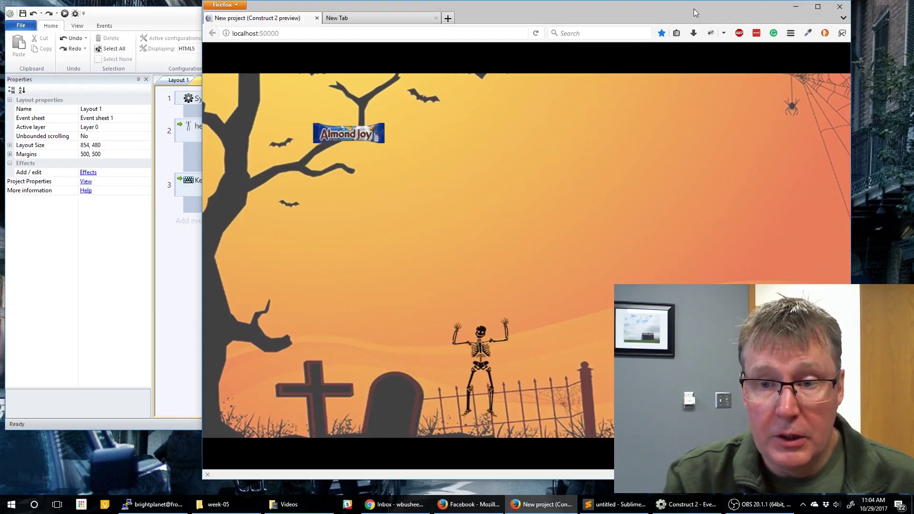
key(Left)
key(Right)
key(space)
key(space)
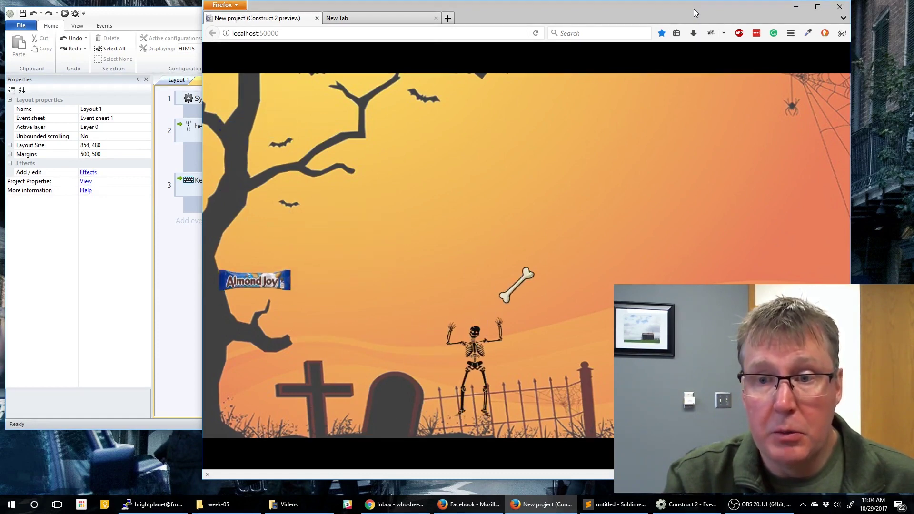
key(Left)
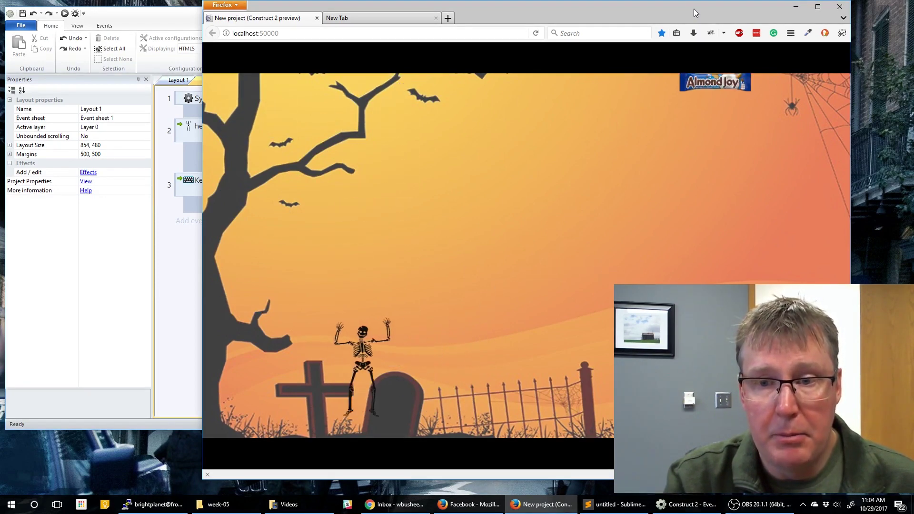
key(Right)
key(space)
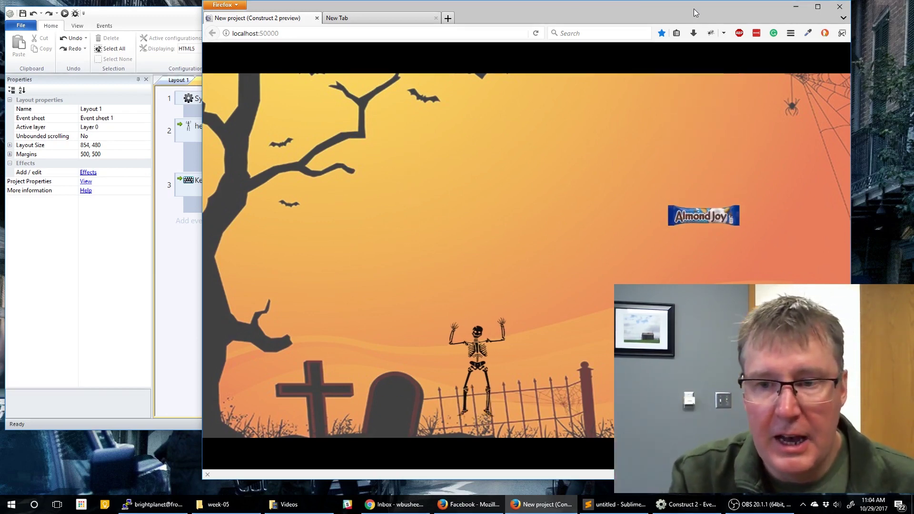
key(Left)
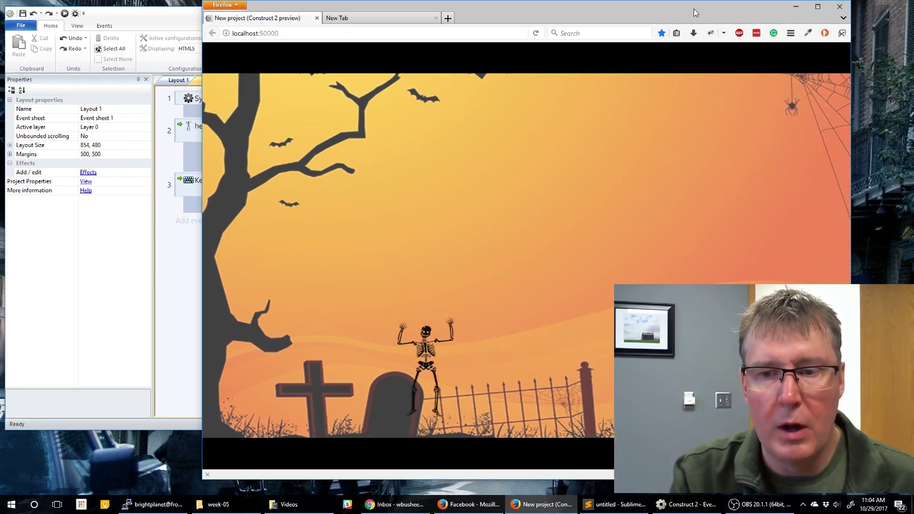
key(space)
key(space)
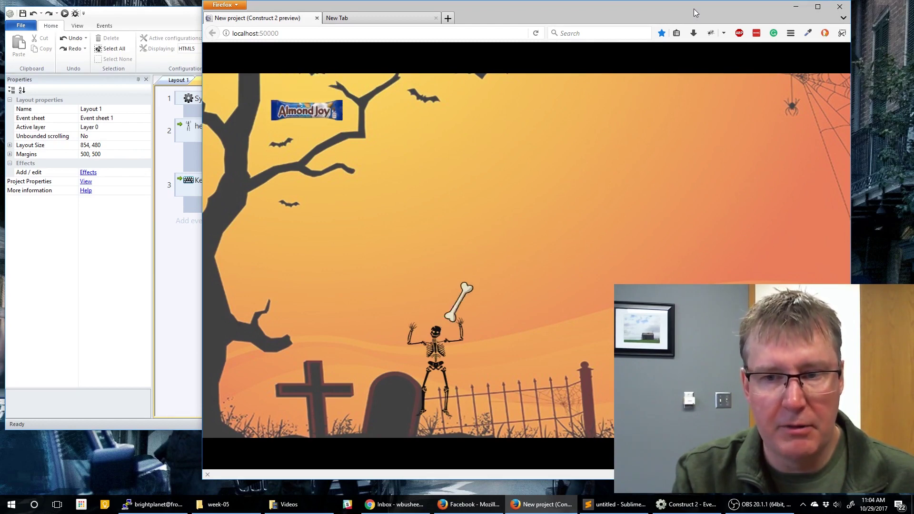
key(space)
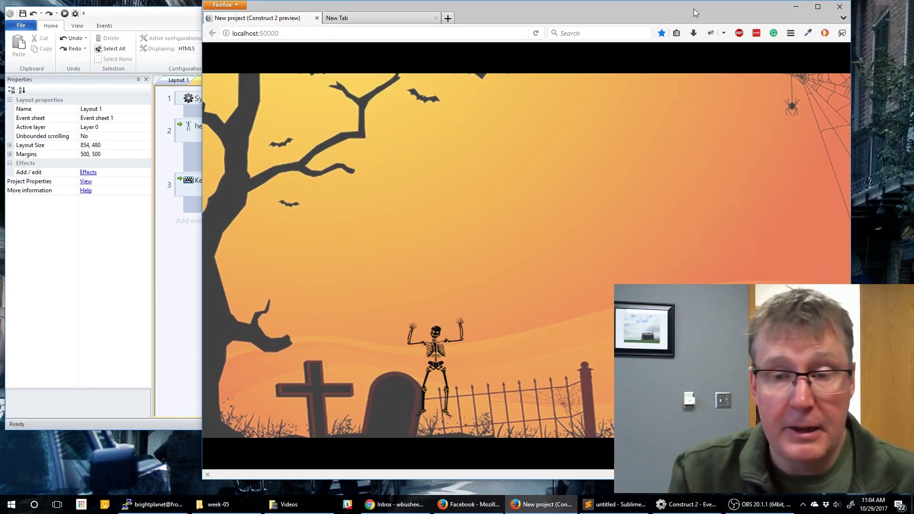
- Set the bullet sprite's Set angle option to No in its Bullet behavior on Layout 1, and preview the layout again
click(163, 24)
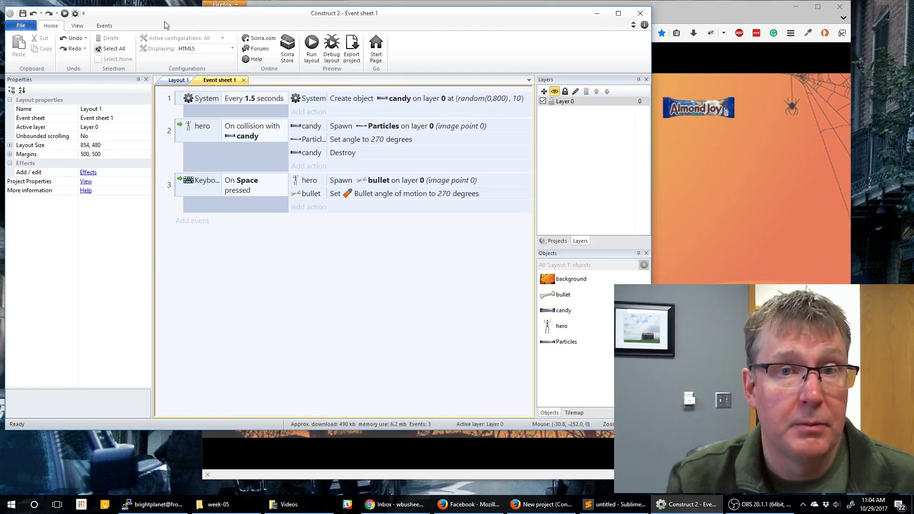
click(179, 80)
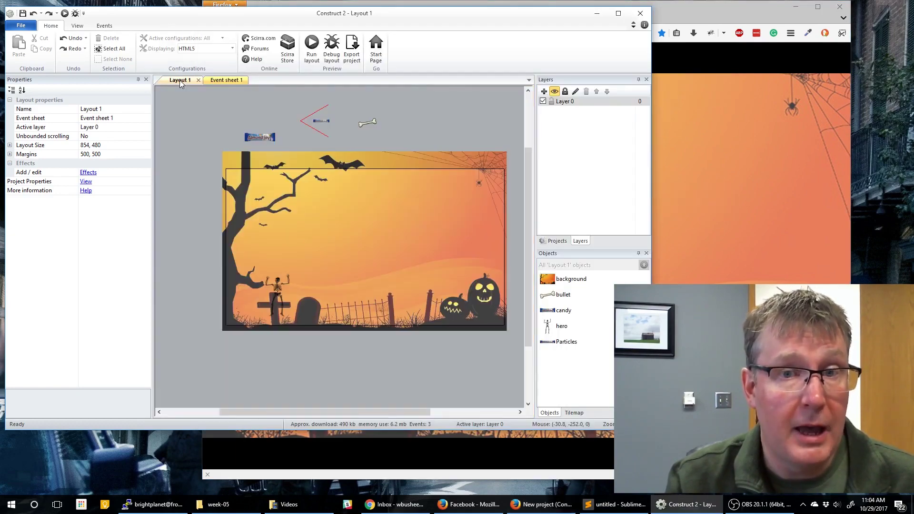
click(371, 124)
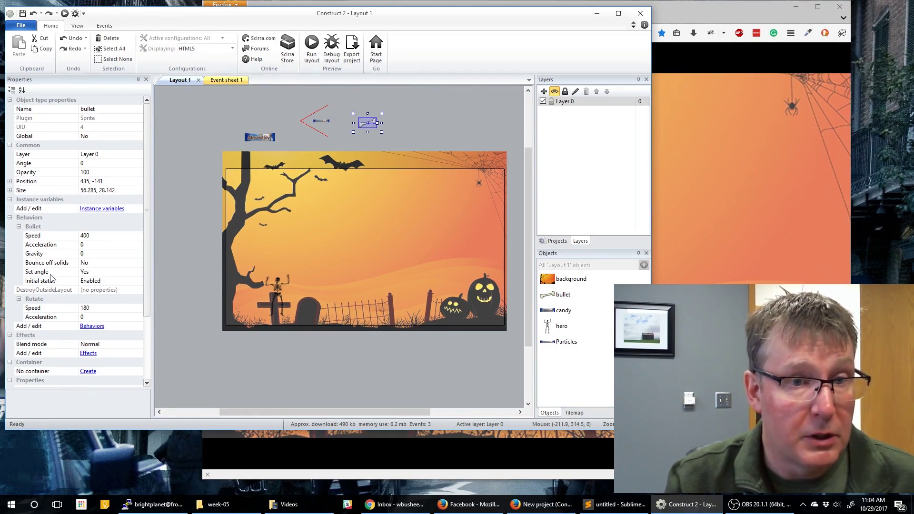
click(139, 272)
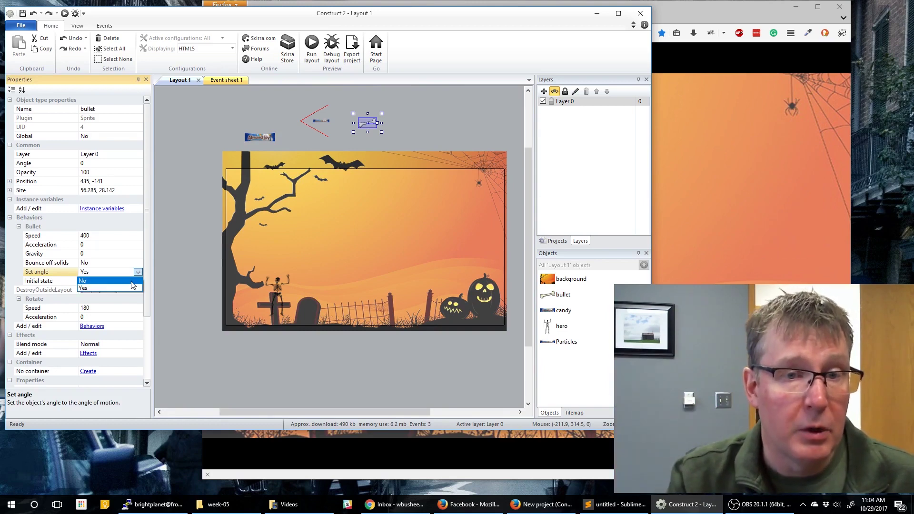
click(132, 281)
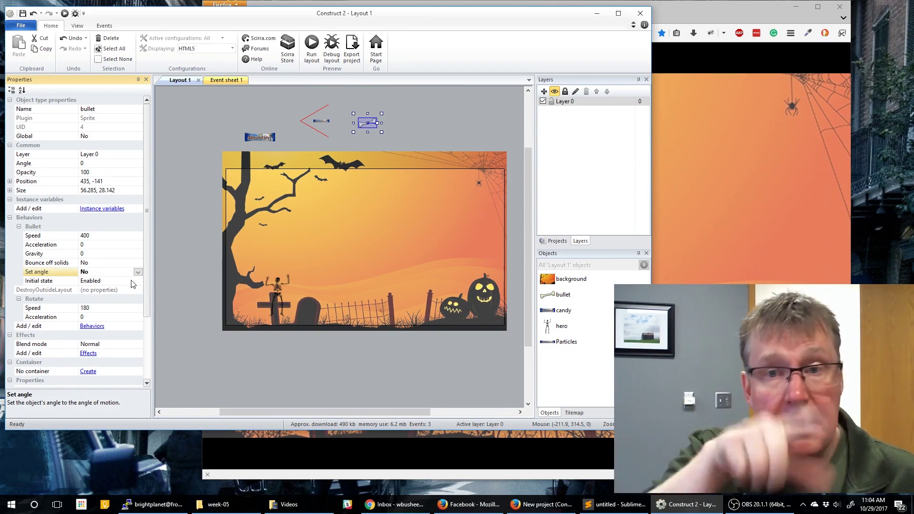
click(318, 49)
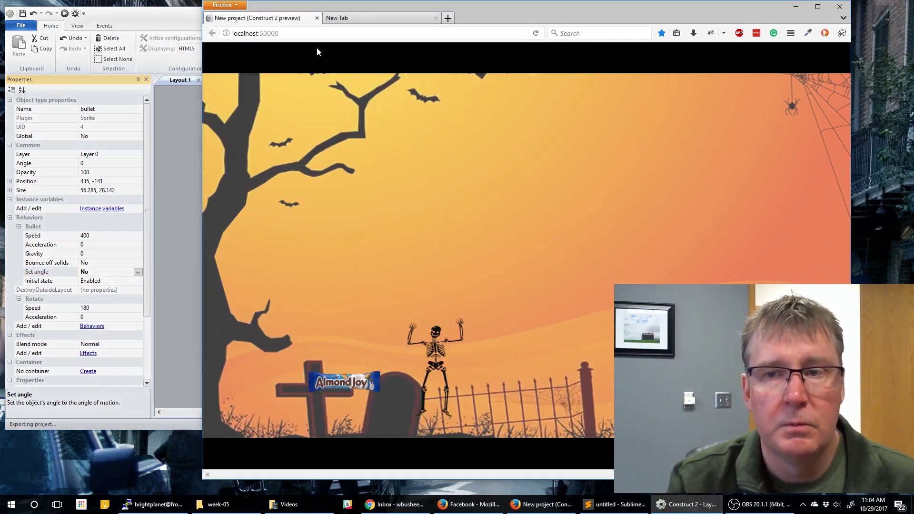
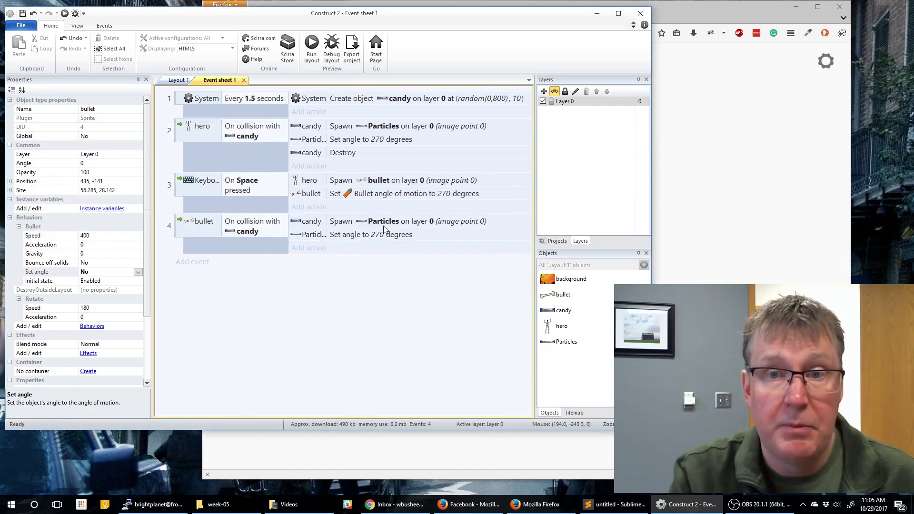
- Add a Destroy action for the candy to the event where the bullet collides with the candy
click(317, 248)
text(candy)
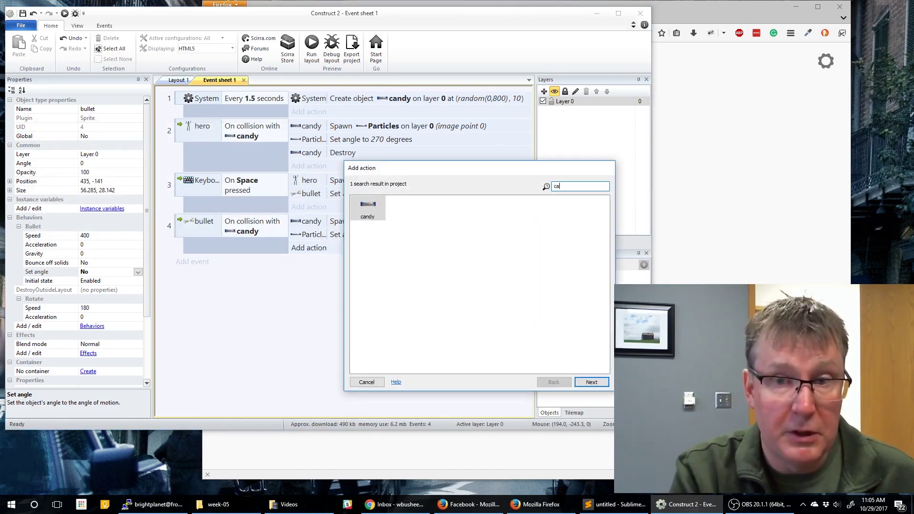
key(Return)
text(destroy)
key(Return)
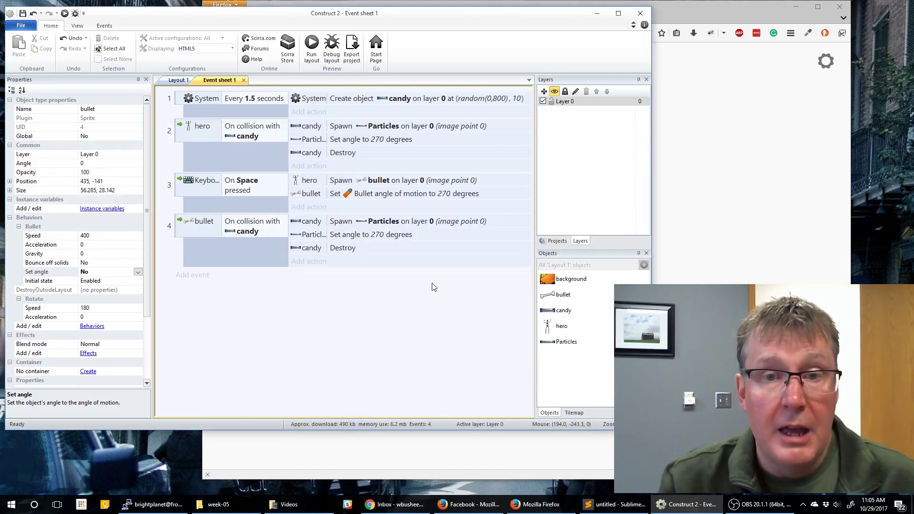
click(176, 132)
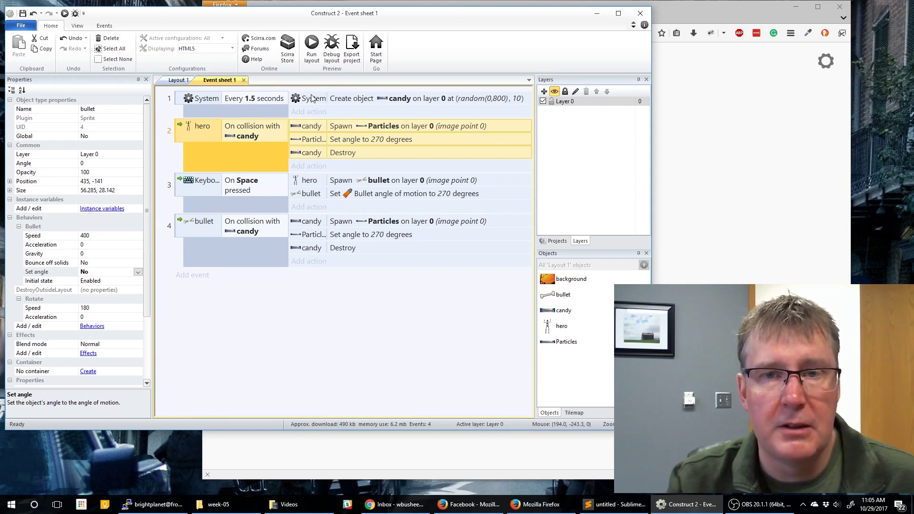
click(186, 225)
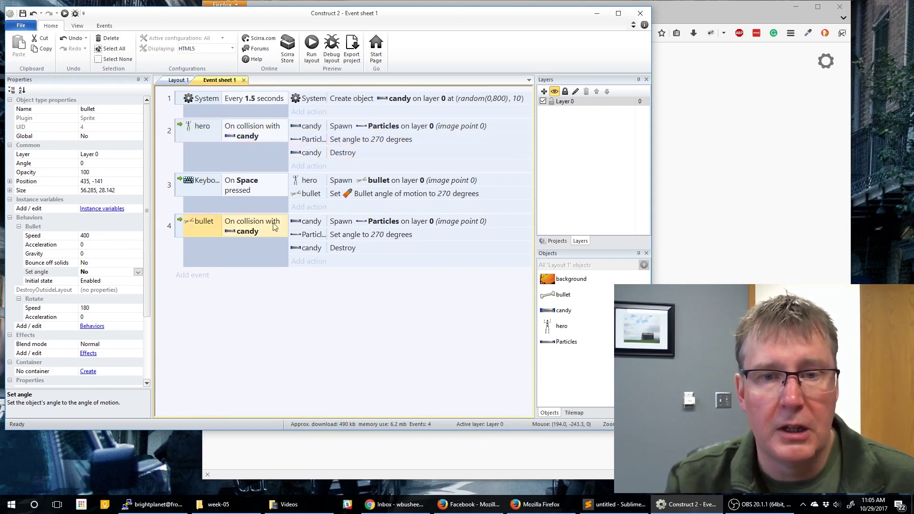
- Run the layout, test shooting the falling candy with bones while moving the skeleton sideways, and close the preview
click(312, 44)
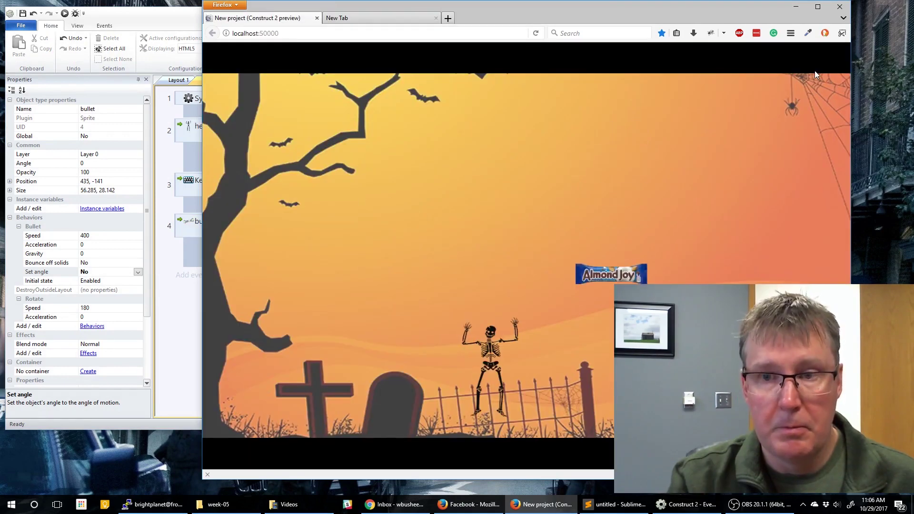
key(space)
key(Right)
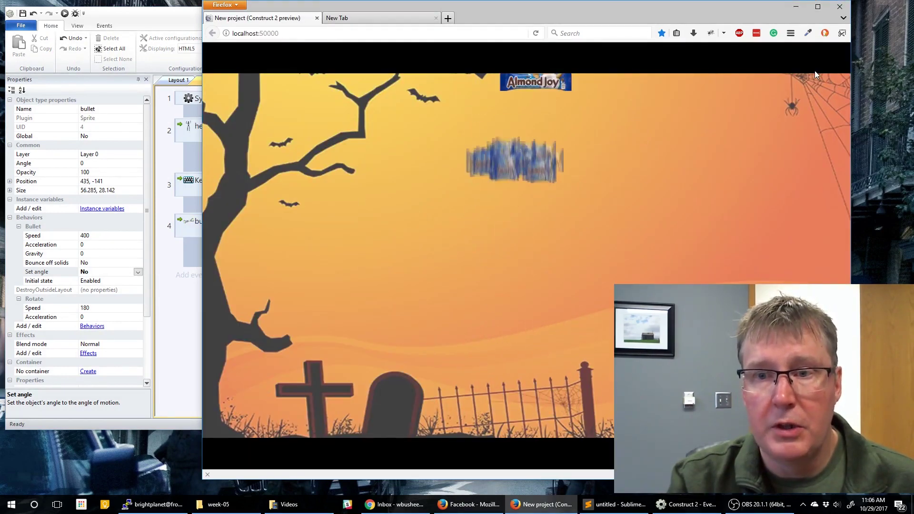
key(Left)
key(space)
key(Right)
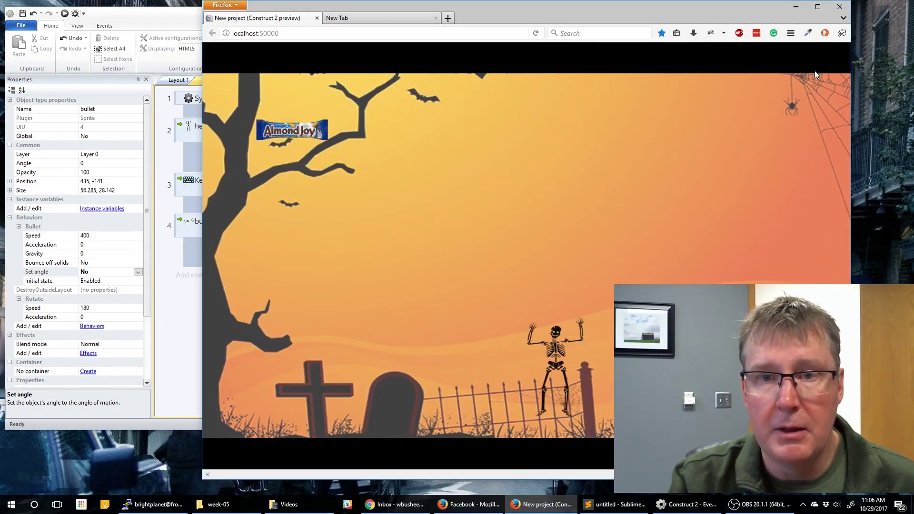
key(Left)
key(Left)
key(space)
key(Right)
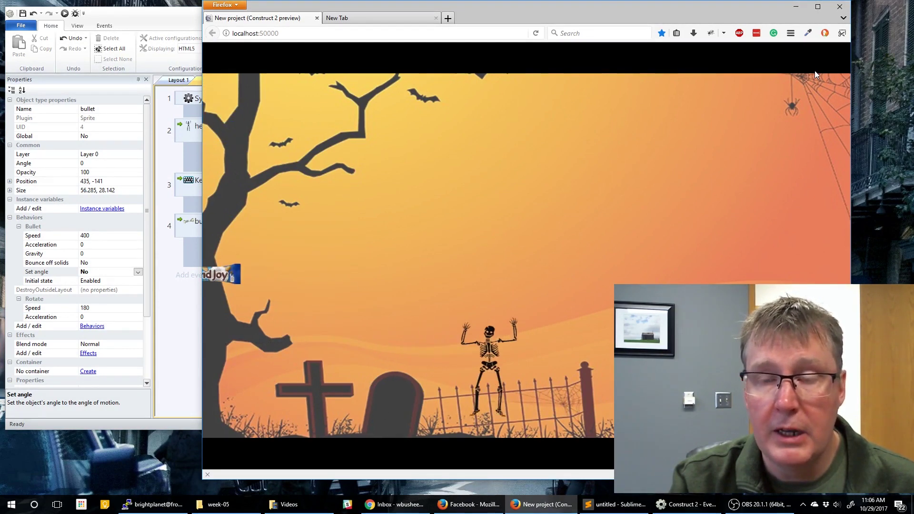
key(Left)
key(space)
key(Right)
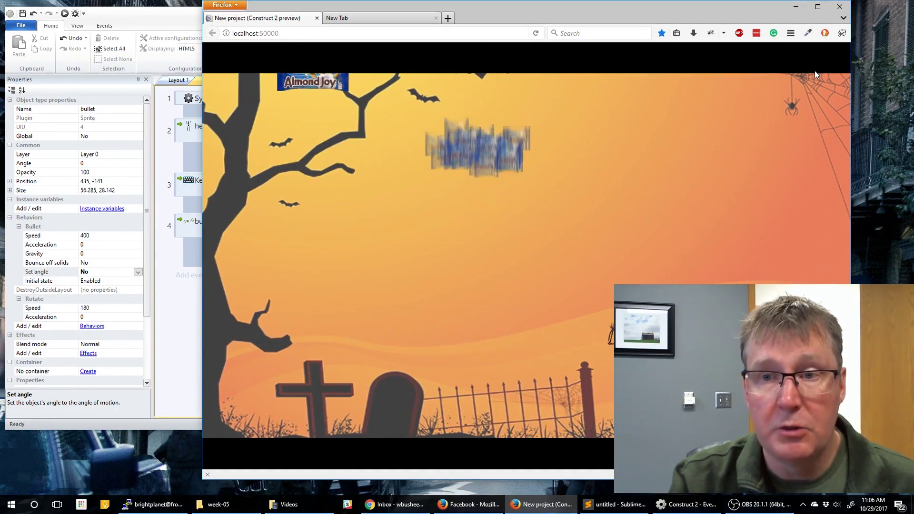
key(Left)
key(space)
key(Right)
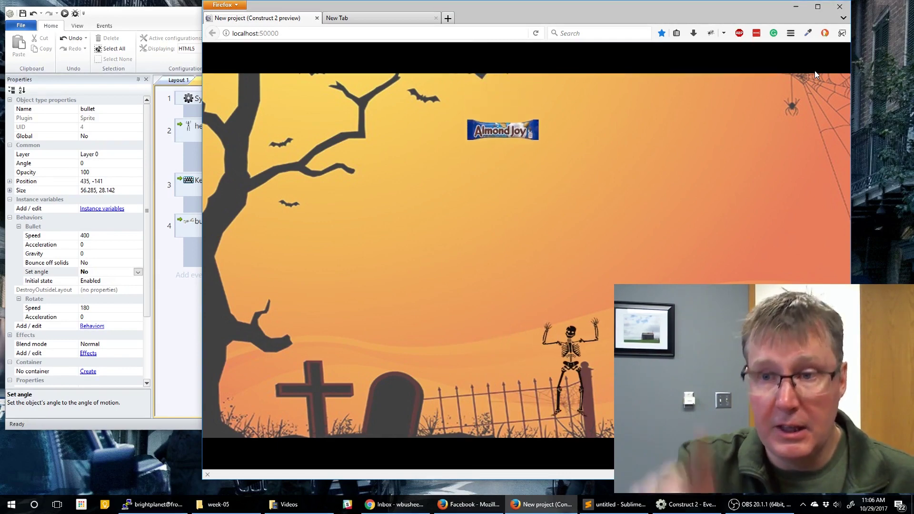
key(Left)
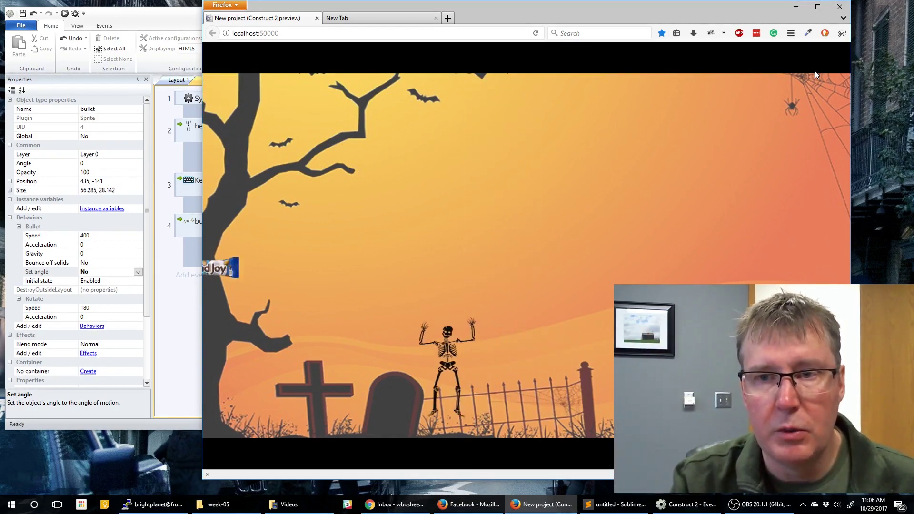
key(space)
key(Right)
key(Left)
key(space)
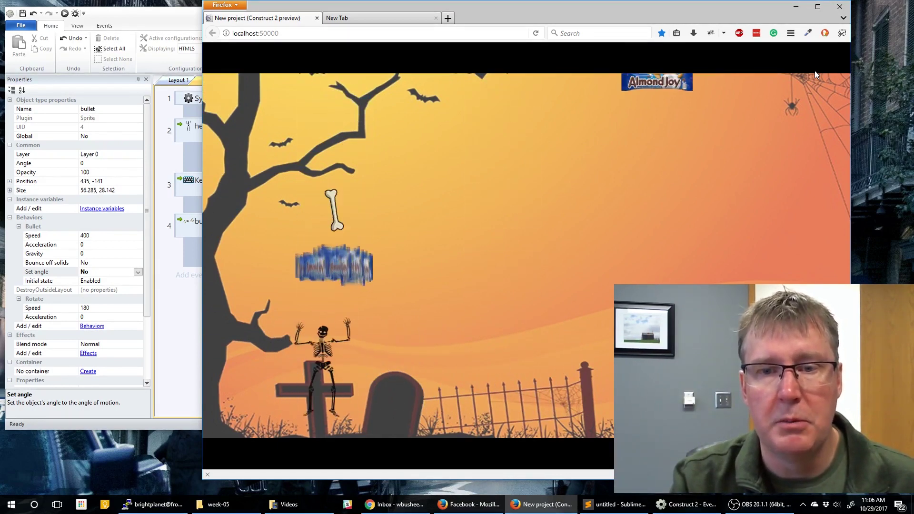
key(Right)
key(Right)
key(space)
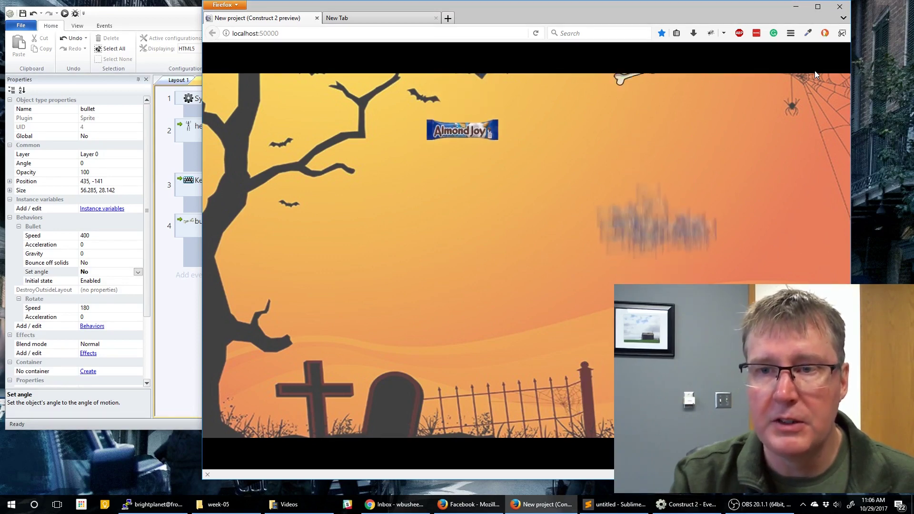
key(Left)
key(Left)
key(space)
key(Right)
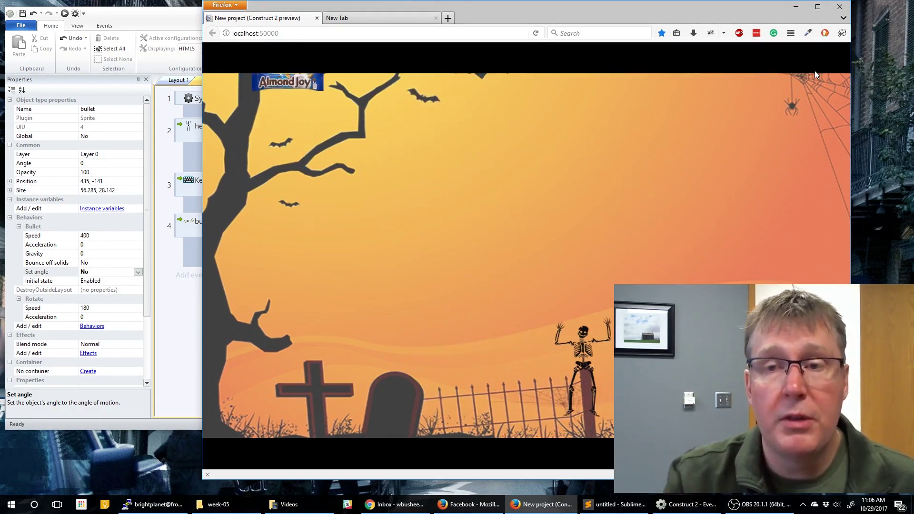
key(ctrl+w)
key(alt+Tab)
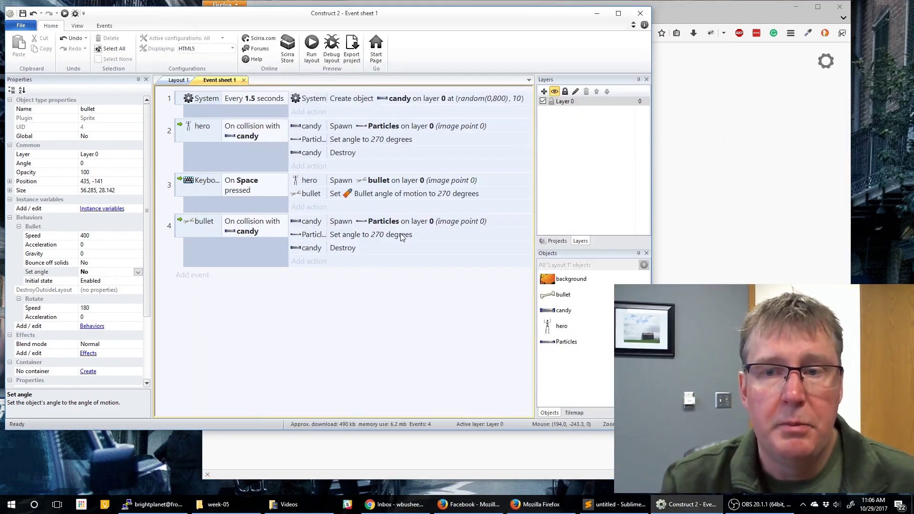
- Insert a new sprite on Layout 1 and fill its image with solid green
click(166, 84)
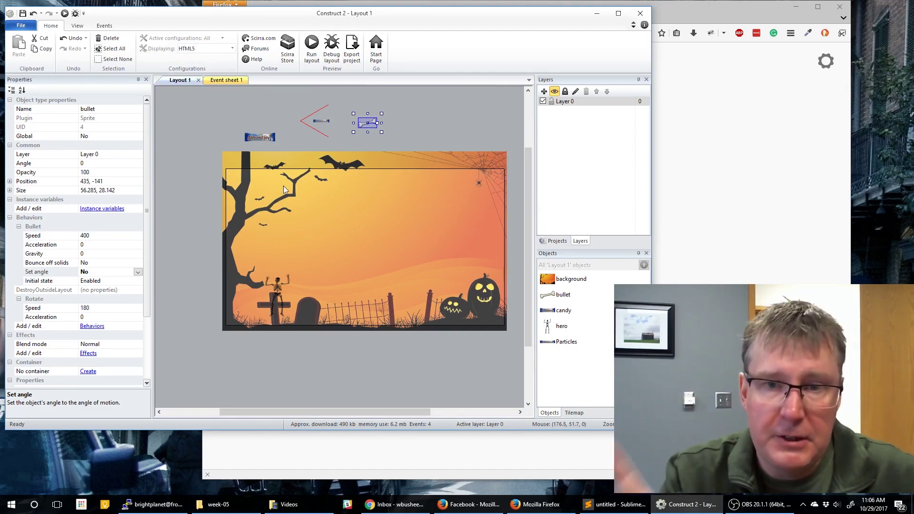
right_click(188, 203)
click(219, 204)
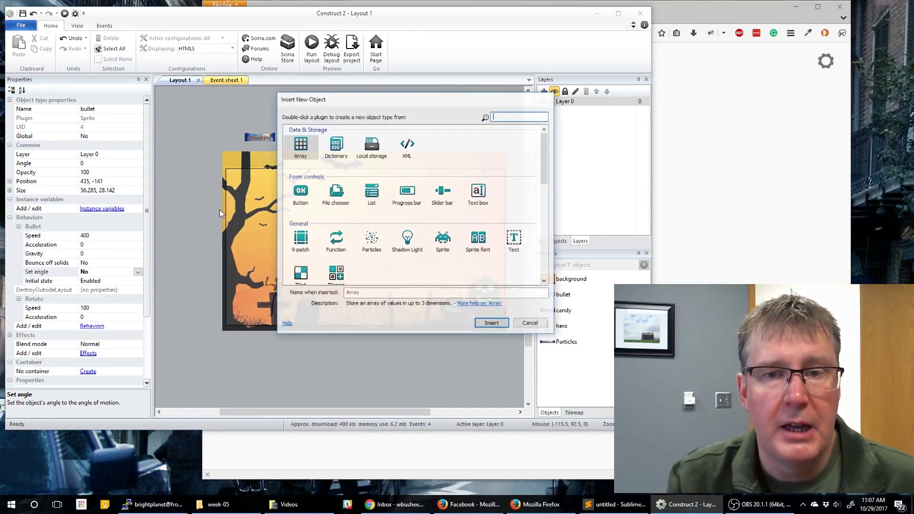
double_click(442, 238)
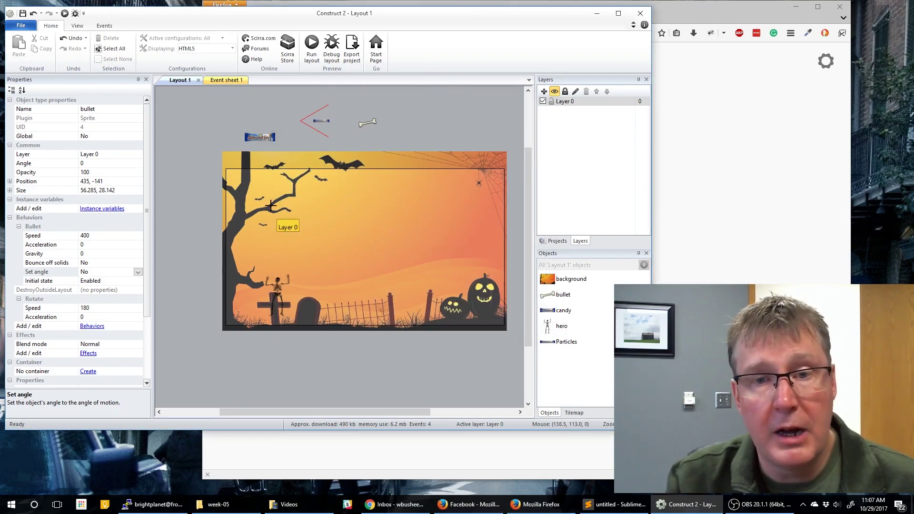
click(287, 227)
click(372, 194)
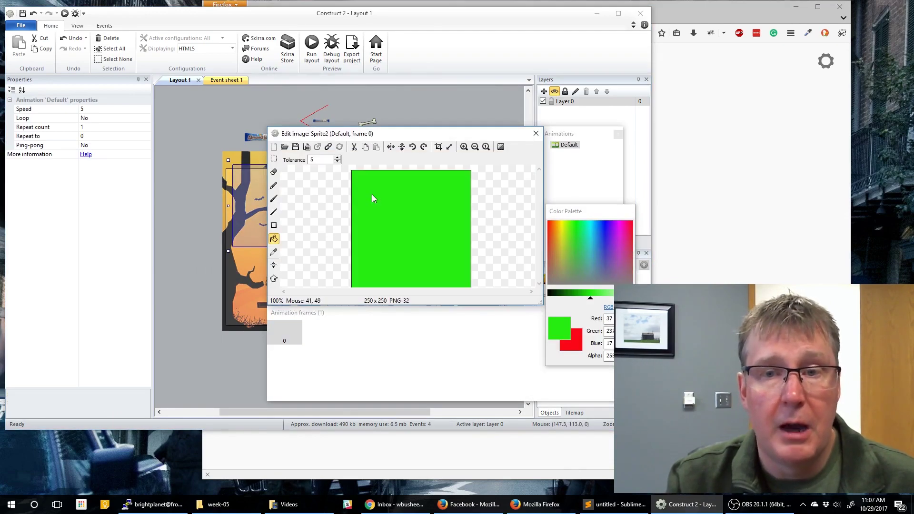
click(535, 133)
- Spread four instances of the green sprite across the middle of the scene and set their size to 25, 25
drag(319, 251, 479, 269)
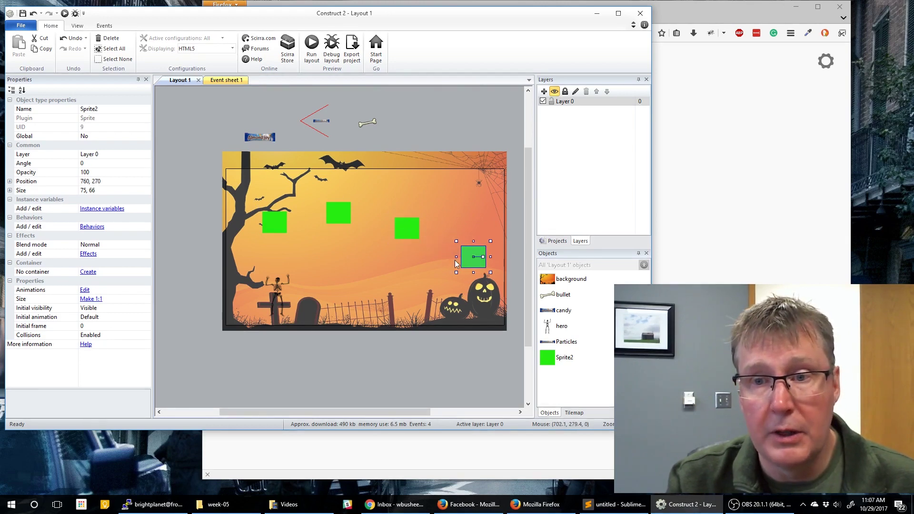
click(399, 228)
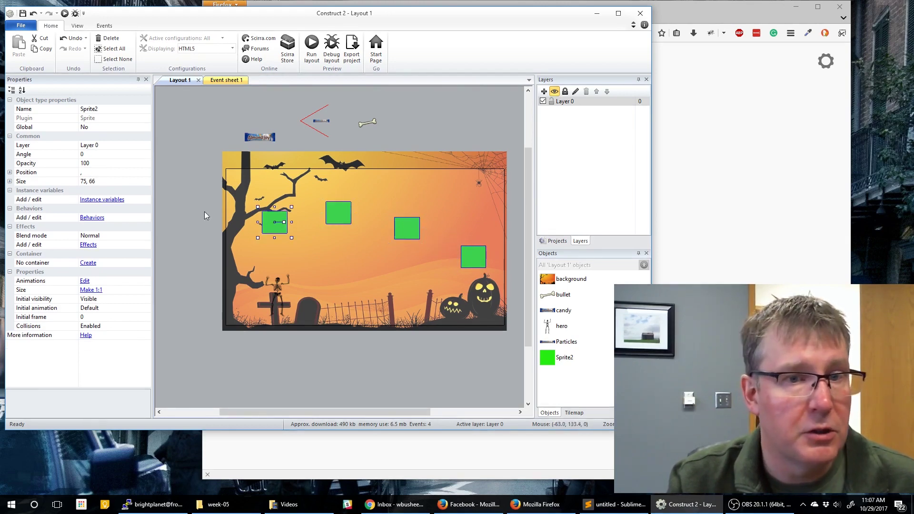
click(132, 172)
click(128, 180)
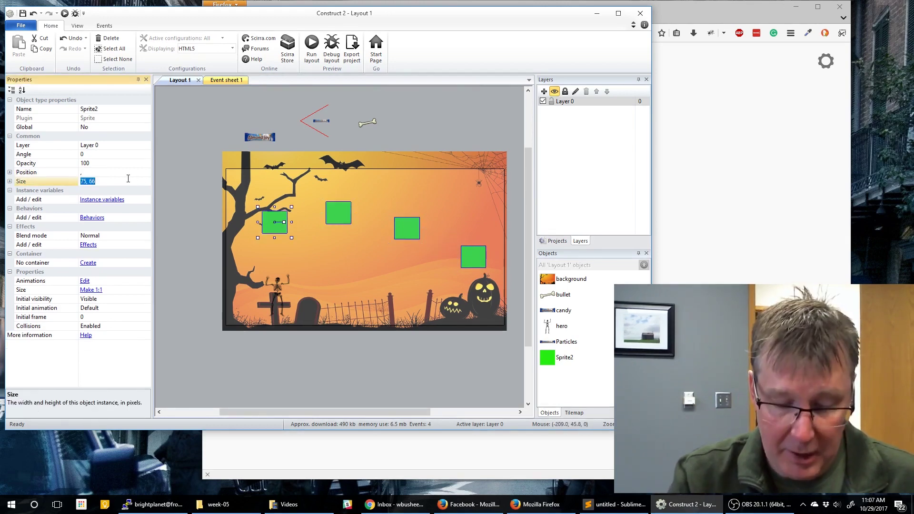
text(25,)
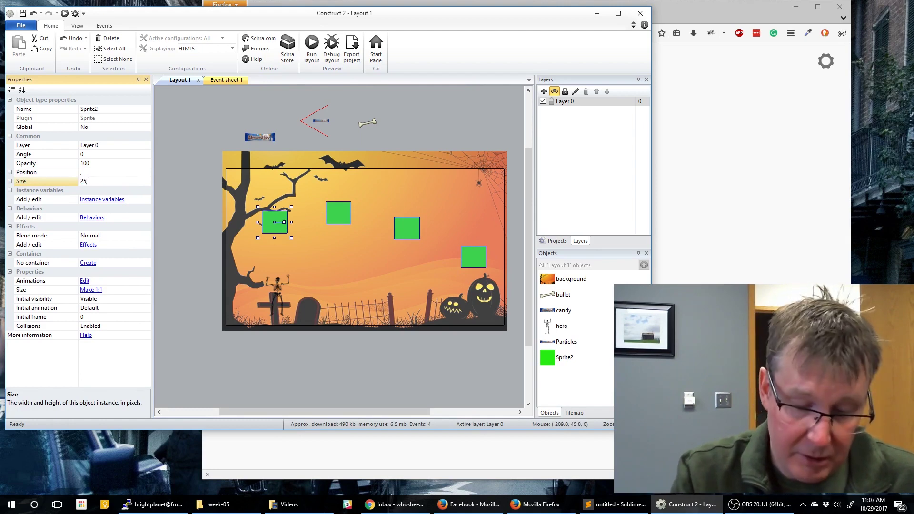
text( 25)
key(Return)
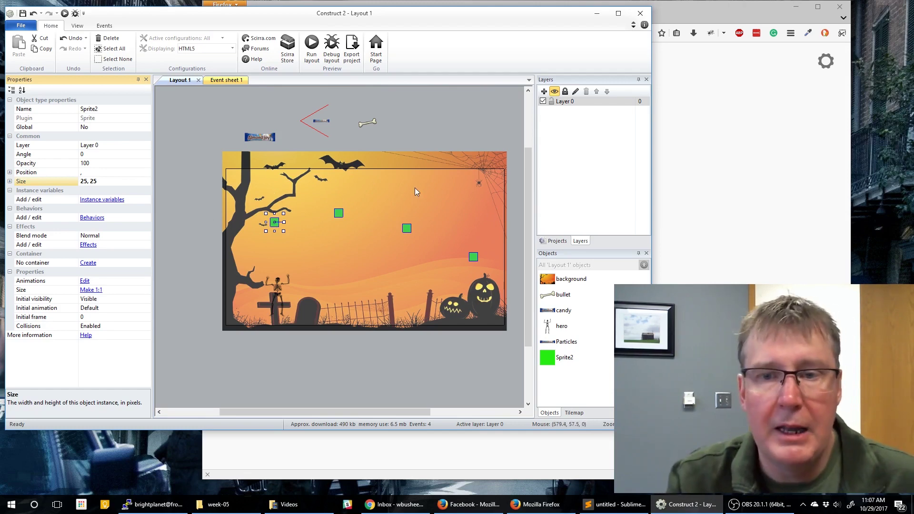
- Rename the green sprite as obsticle and add the Physics behavior to it
click(101, 109)
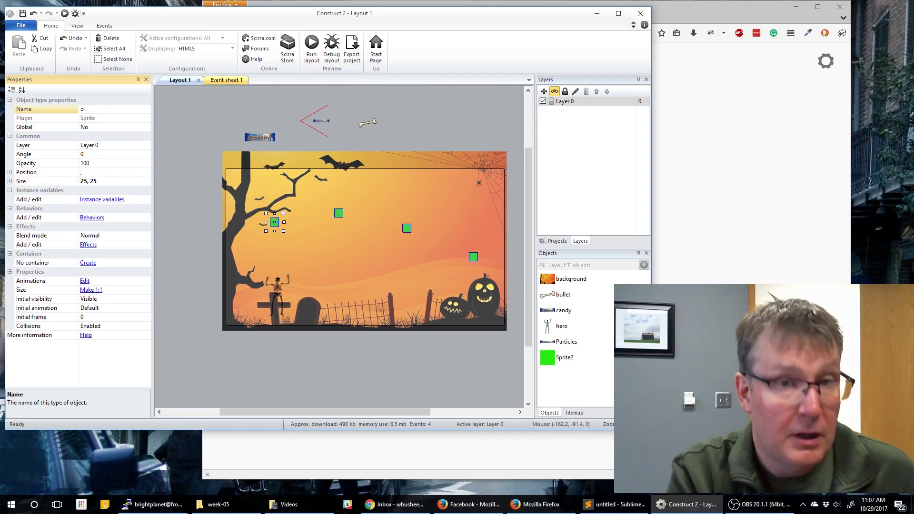
key(Return)
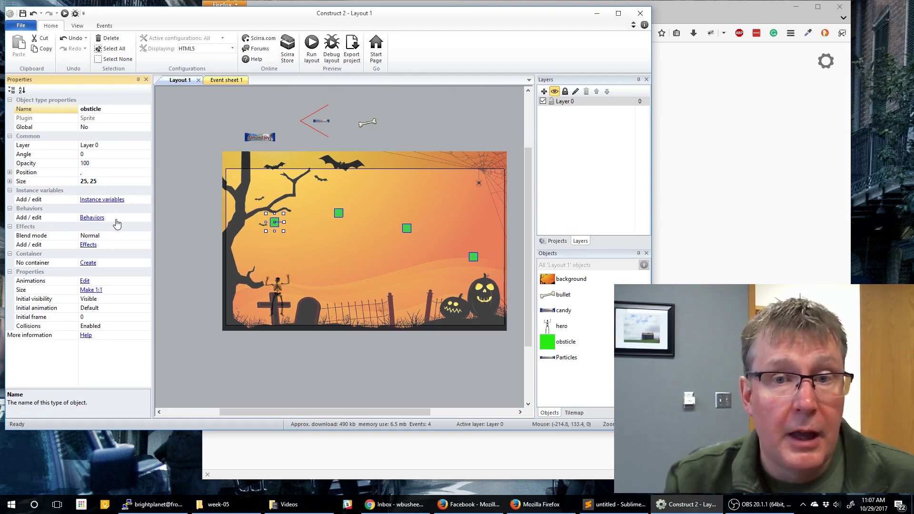
click(92, 218)
click(290, 182)
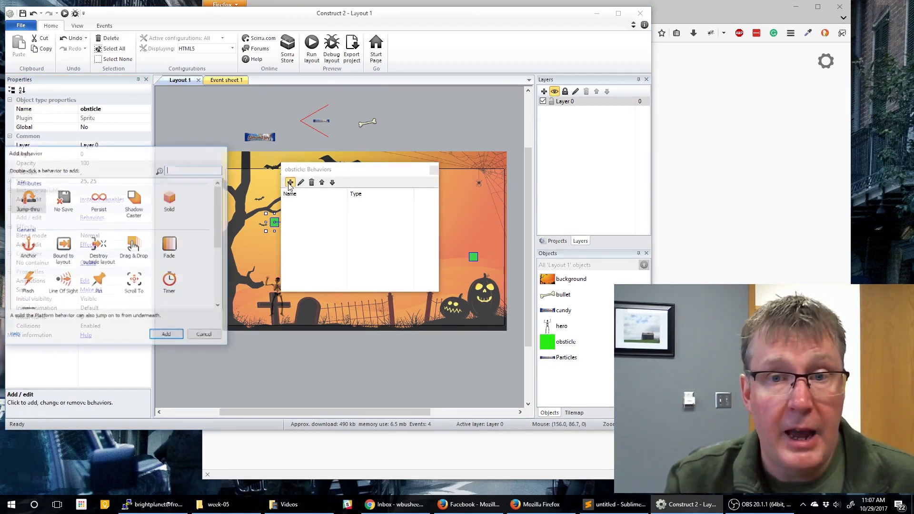
scroll(96, 249, down, 5)
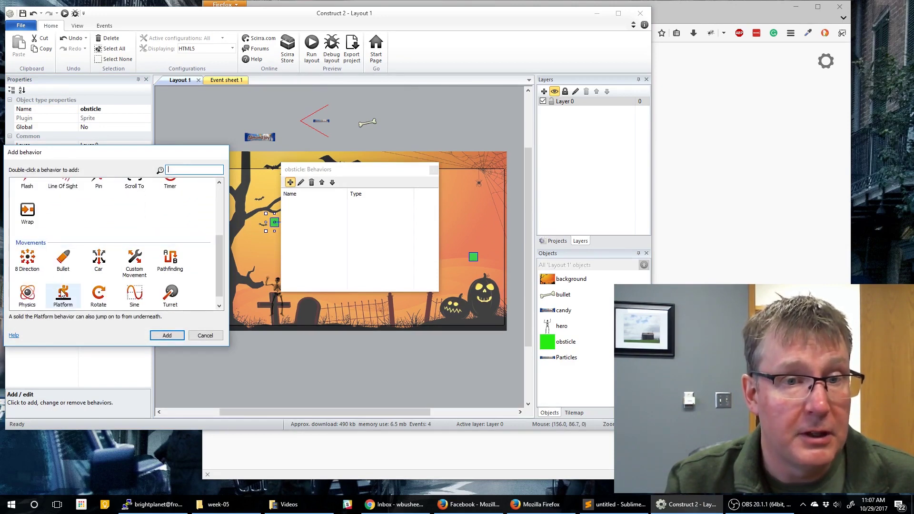
double_click(27, 294)
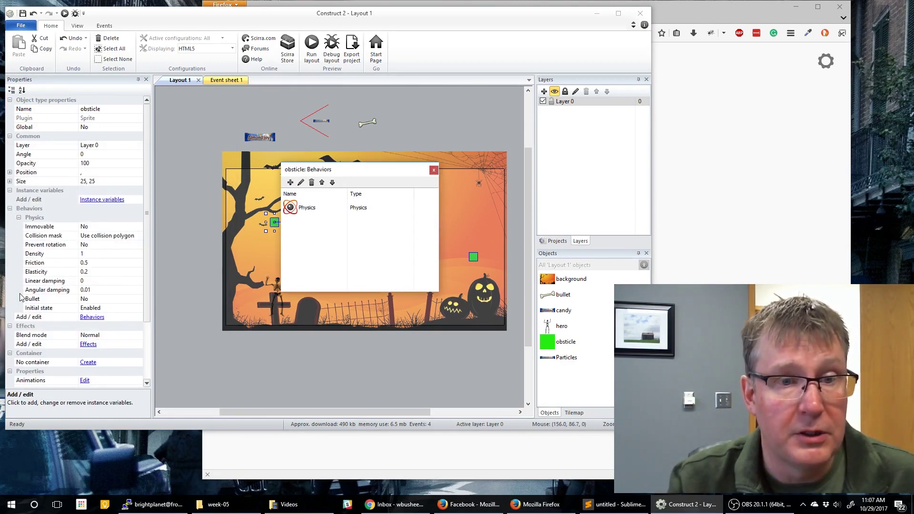
click(434, 170)
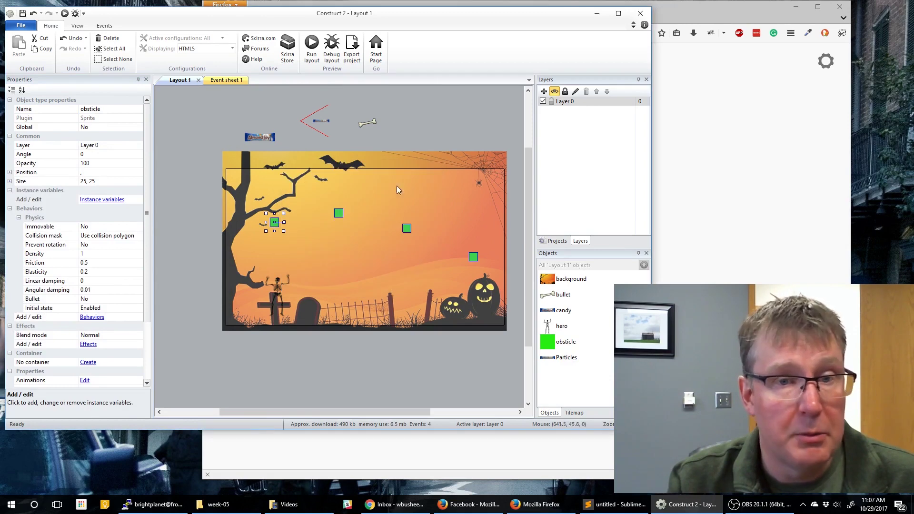
- Set Immovable to Yes in the Physics behavior of the obsticle sprites
click(137, 227)
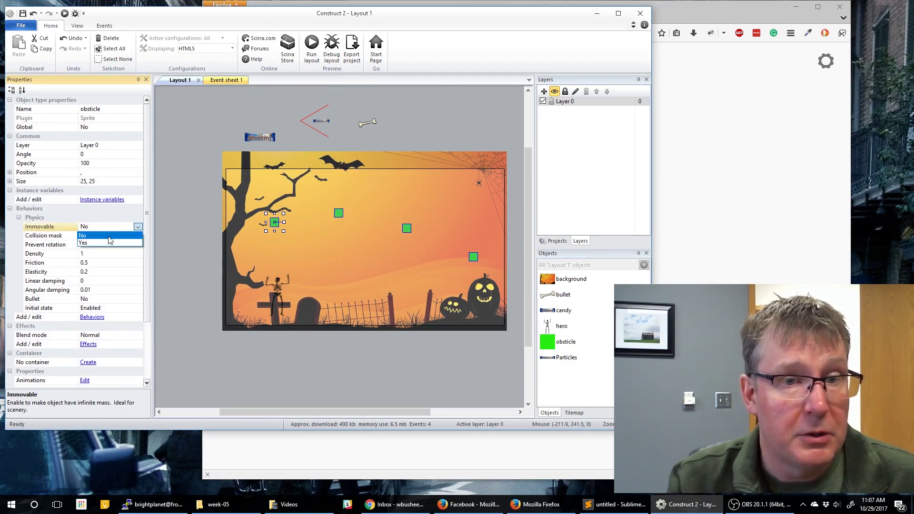
click(104, 243)
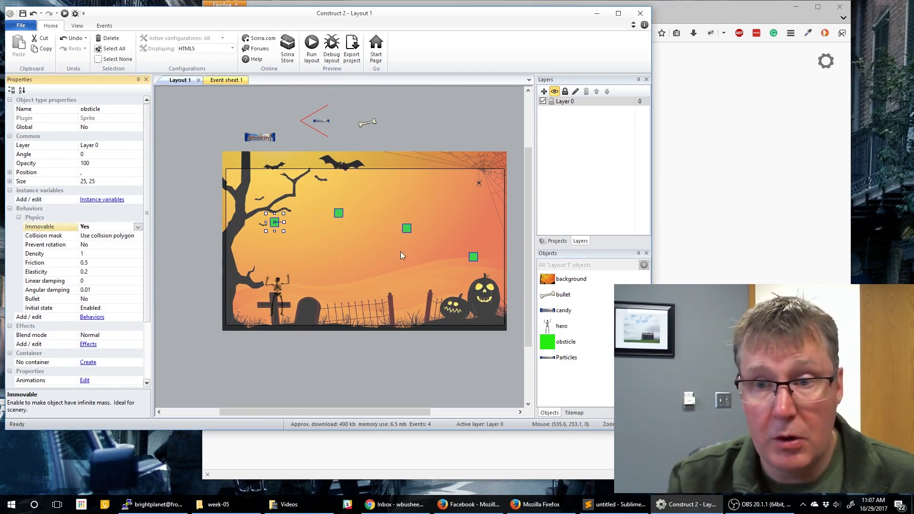
click(566, 348)
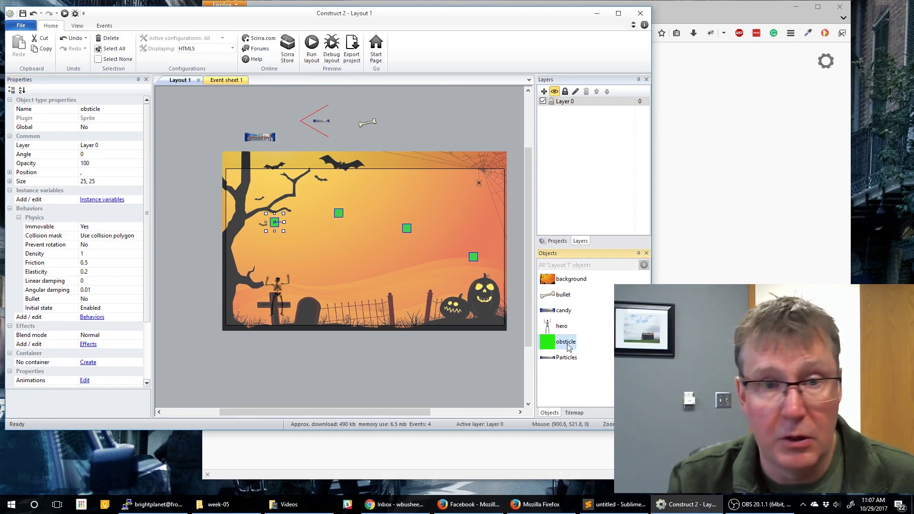
click(137, 227)
click(135, 243)
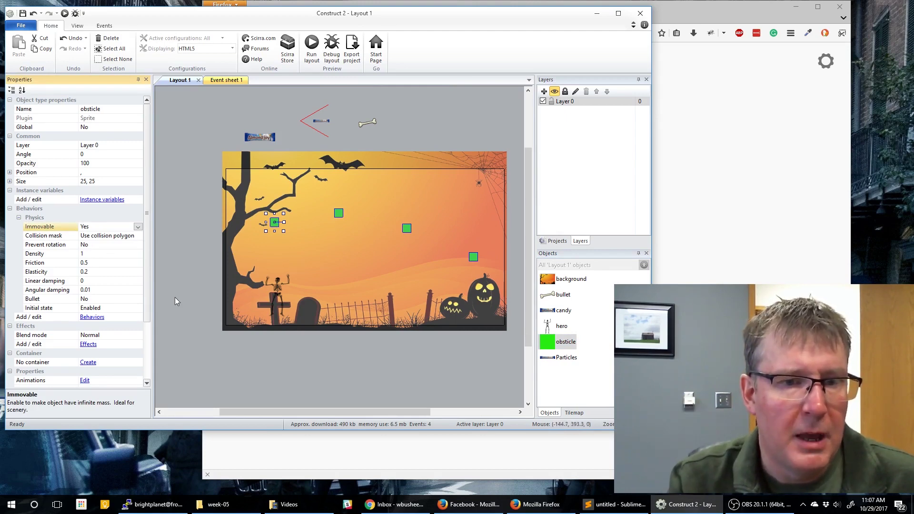
- Set the initial visibility of the obsticle sprites to Invisible
scroll(147, 293, down, 2)
click(136, 355)
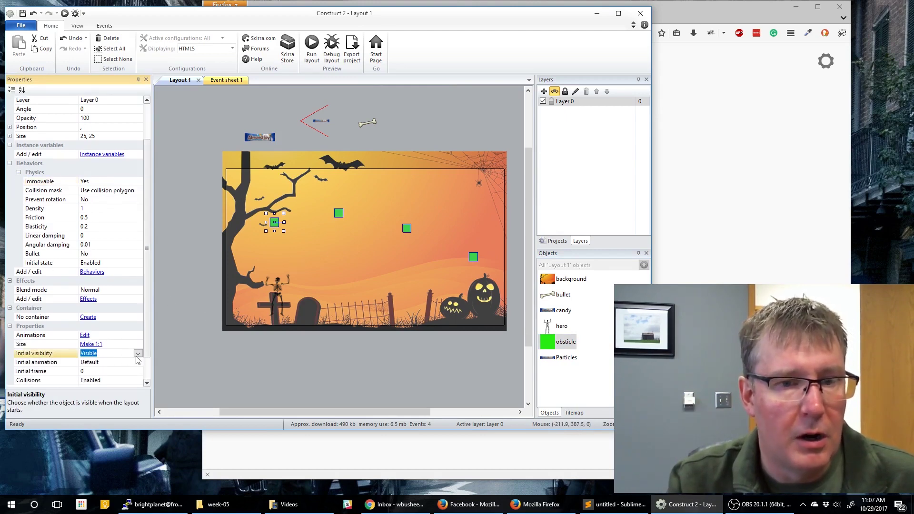
click(137, 353)
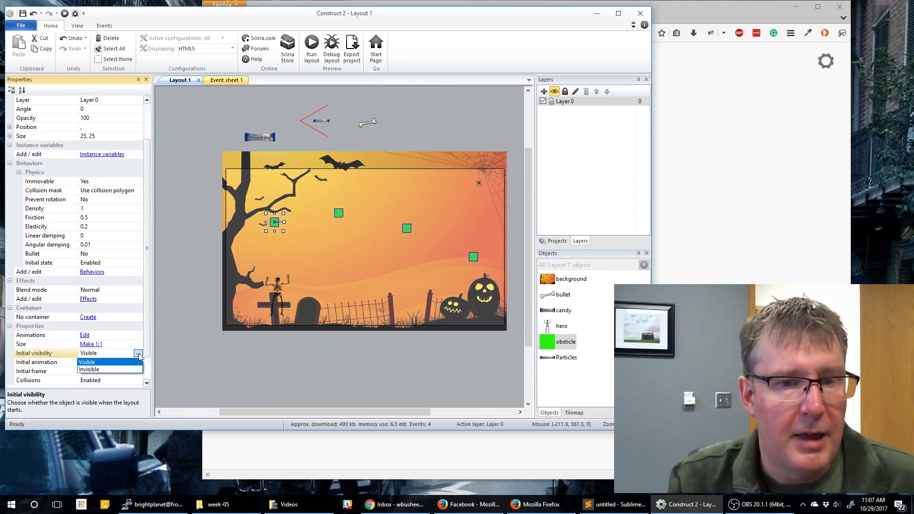
click(120, 369)
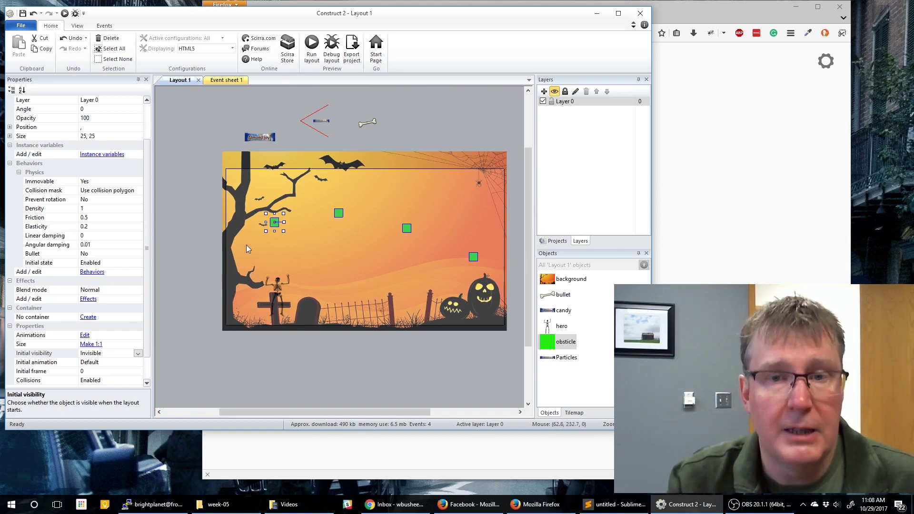
- Check the properties of the candy and the leftmost obsticle, and run the layout to preview the obstacles
click(264, 137)
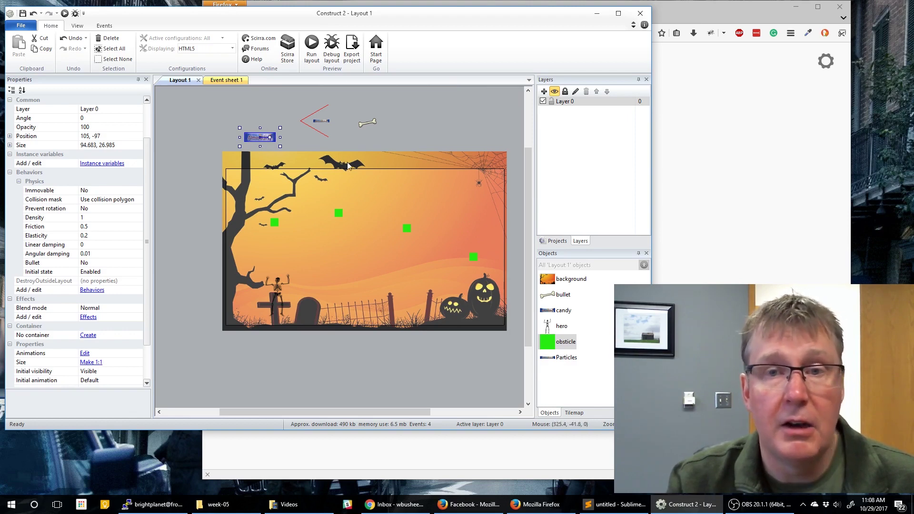
click(275, 222)
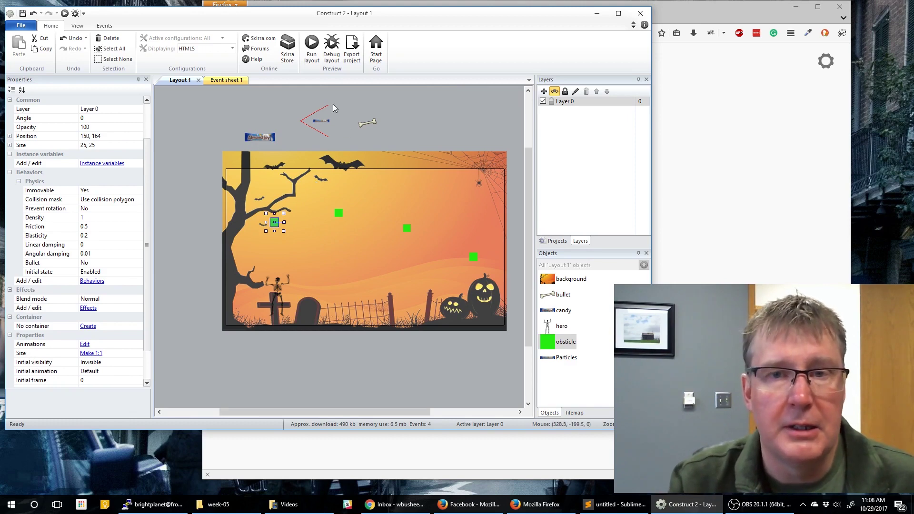
click(311, 45)
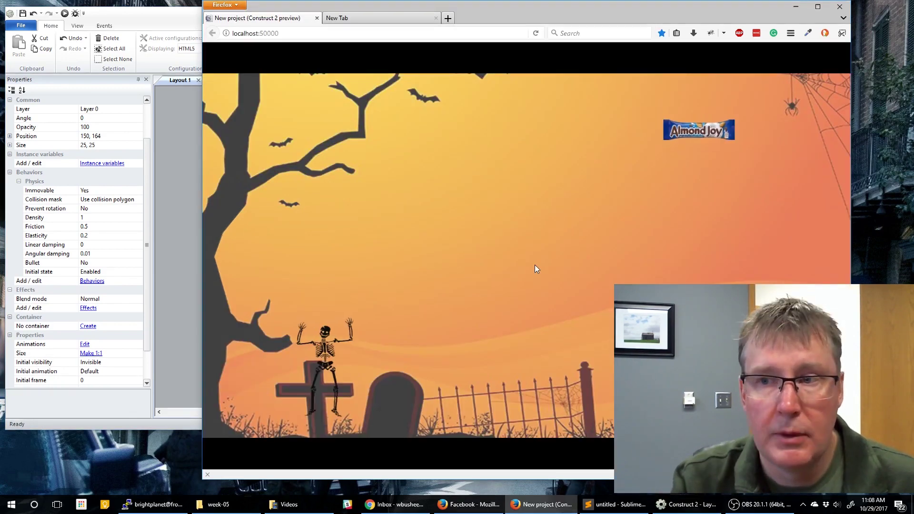